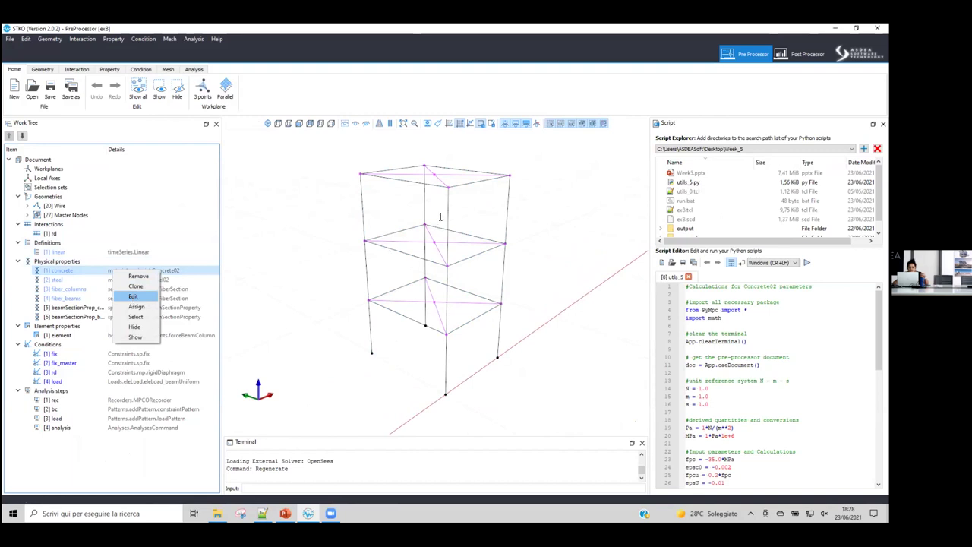
# - Open the concrete material for editing and run its monotonic test with a target strain of -0.003
pyautogui.press('Return')
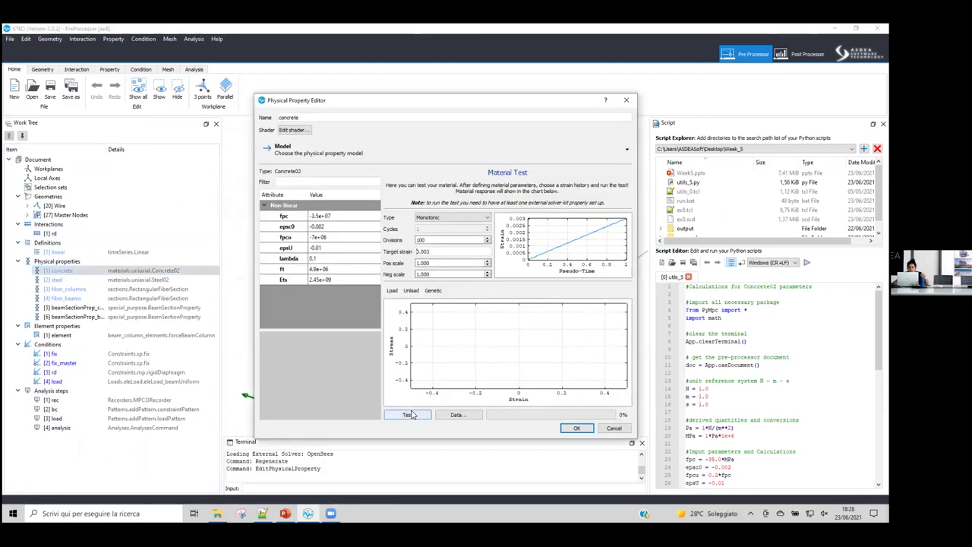
pyautogui.write('-')
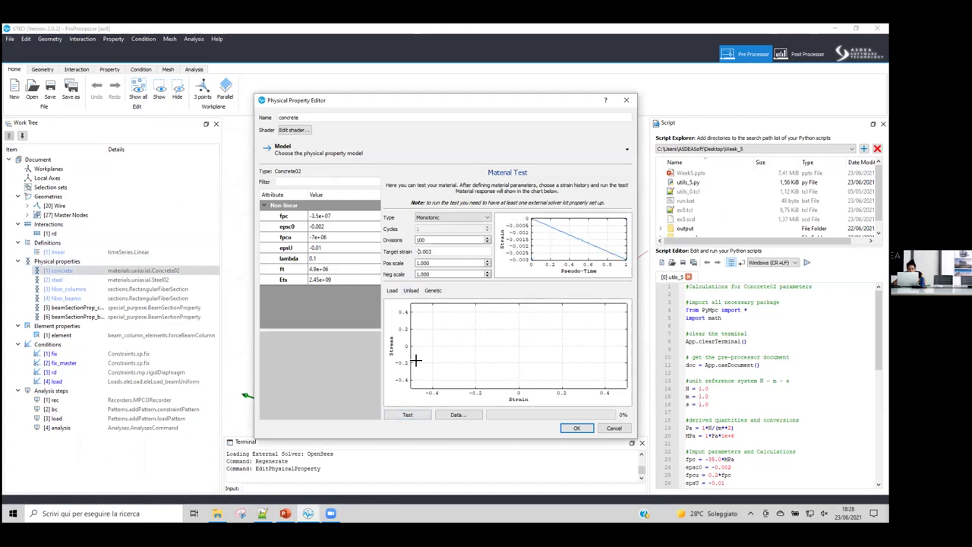
pyautogui.click(408, 415)
# - Set the concrete test's target strain to -0.001 and rerun the monotonic test
pyautogui.click(436, 251)
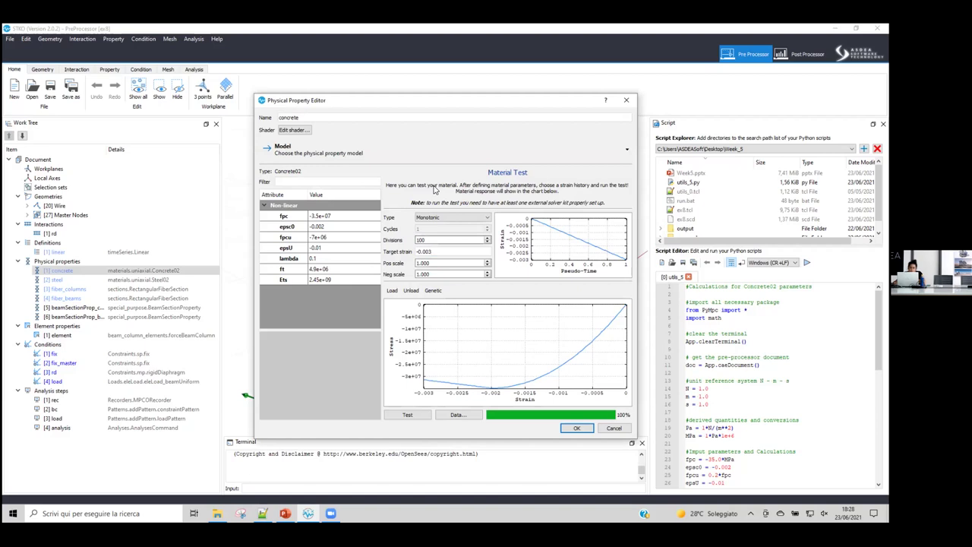
pyautogui.click(423, 238)
pyautogui.click(427, 250)
pyautogui.doubleClick(351, 229)
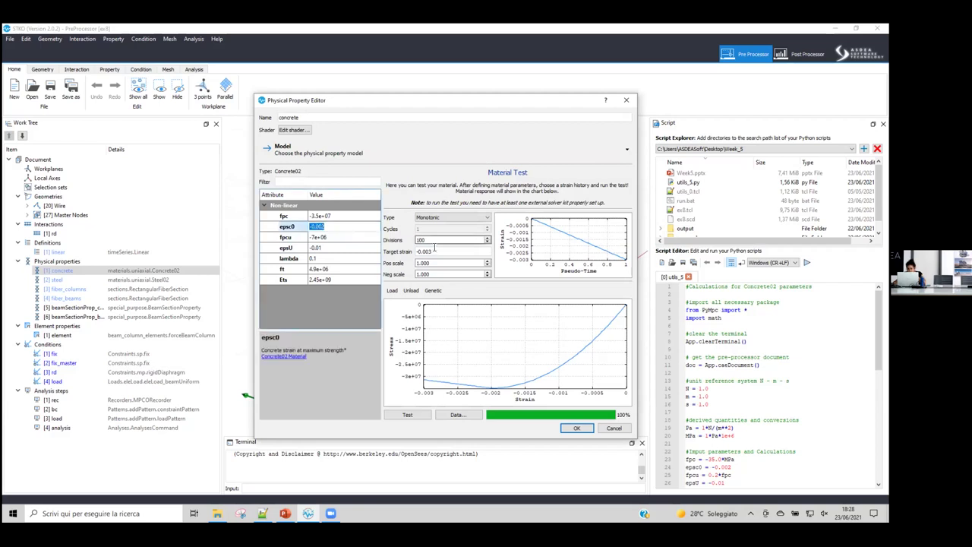
pyautogui.click(433, 250)
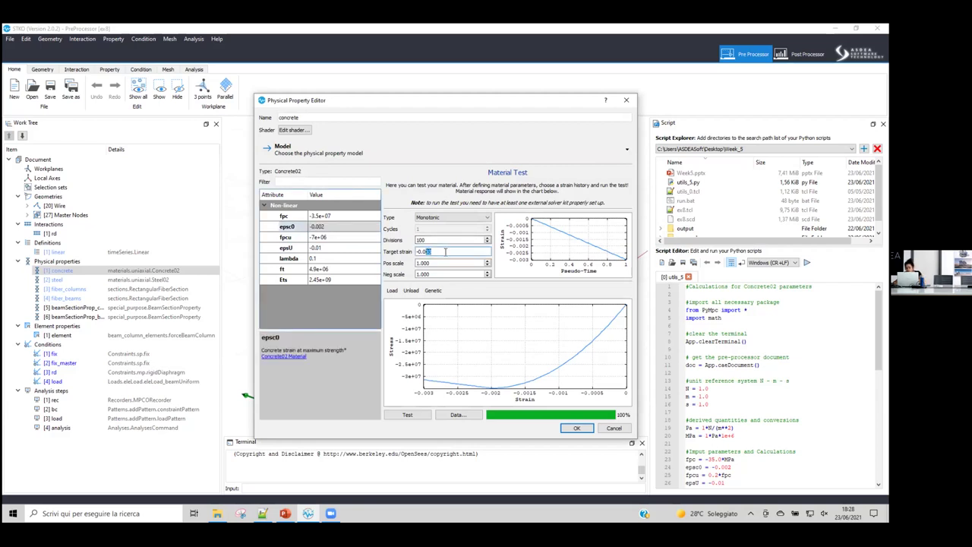
pyautogui.press('BackSpace')
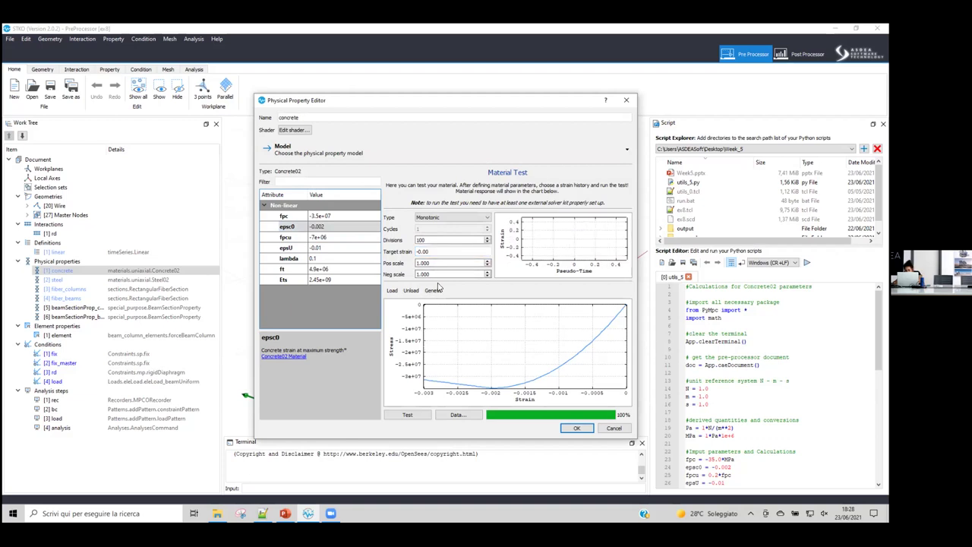
pyautogui.write('1')
pyautogui.click(408, 415)
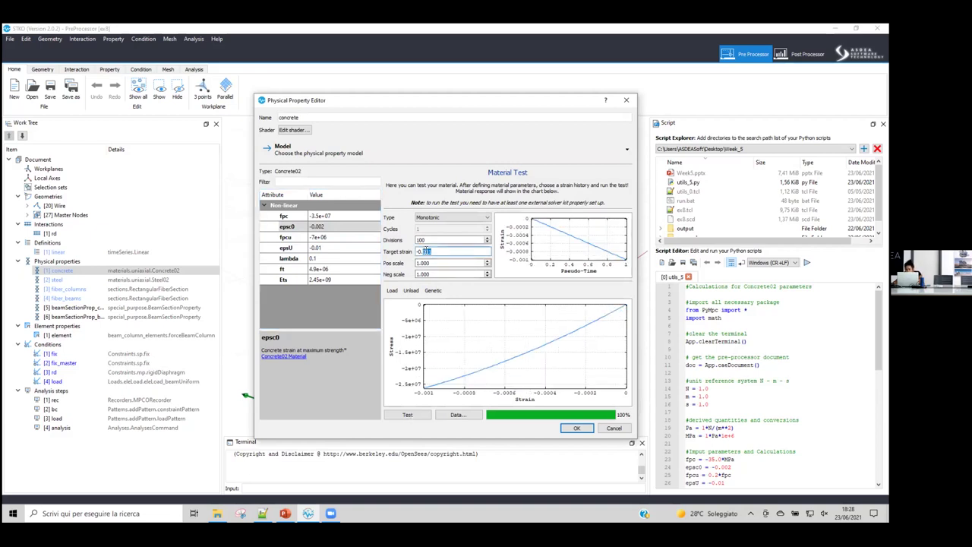
# - Rerun the concrete test at target strains of -0.01 and -0.5, and accept the material edit
pyautogui.write('1')
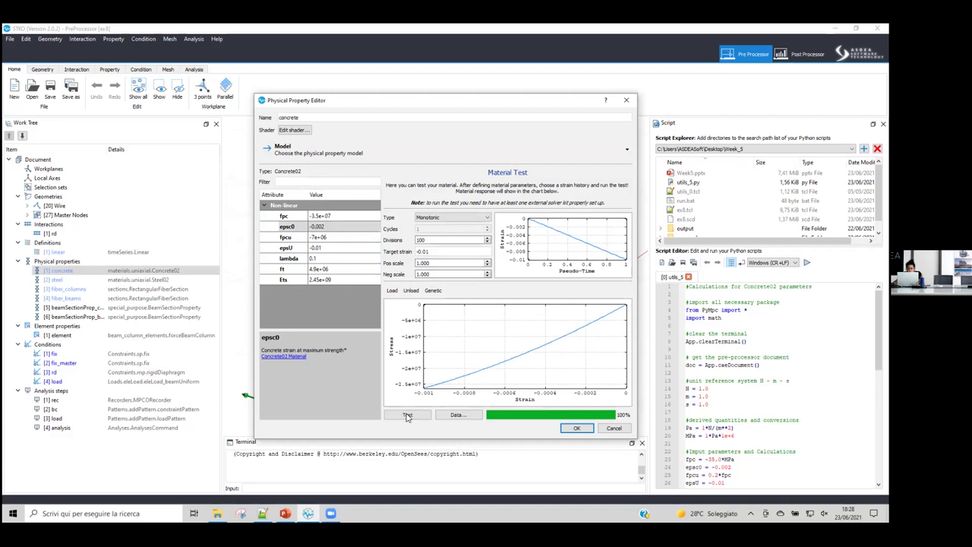
pyautogui.click(408, 415)
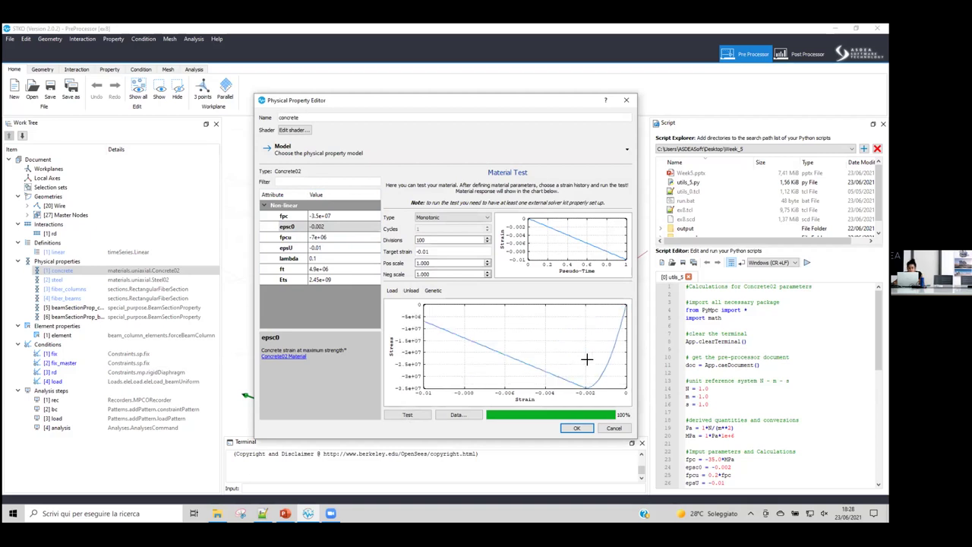
pyautogui.doubleClick(427, 251)
pyautogui.write('5')
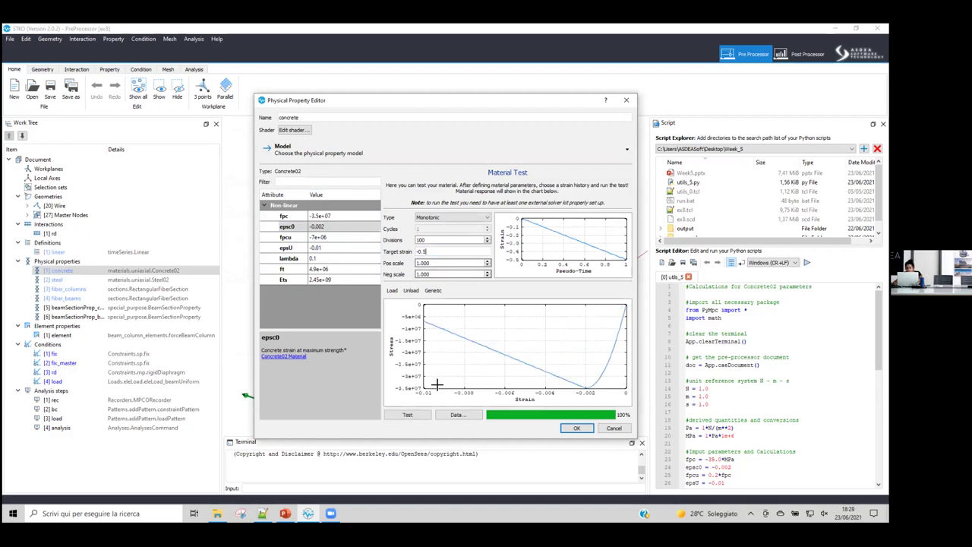
pyautogui.click(408, 414)
pyautogui.click(442, 251)
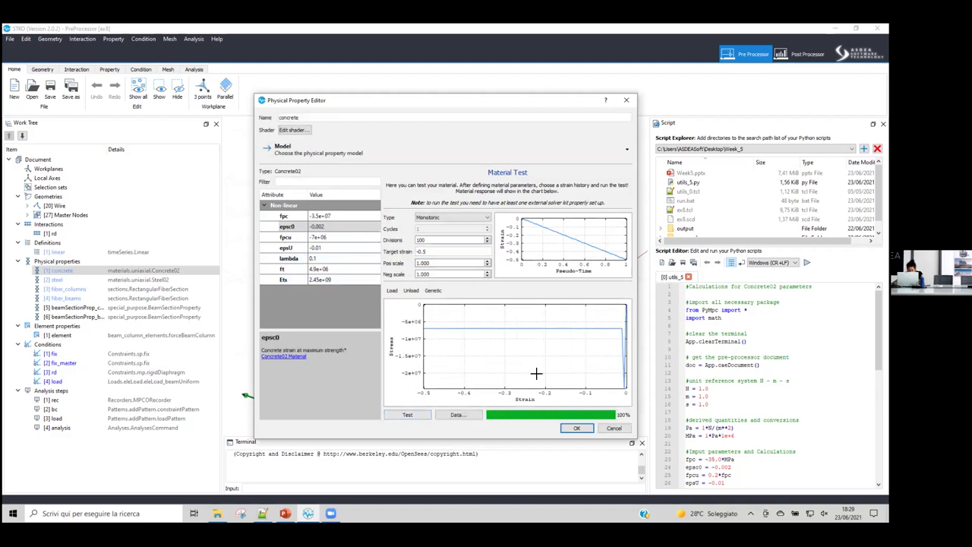
pyautogui.click(575, 429)
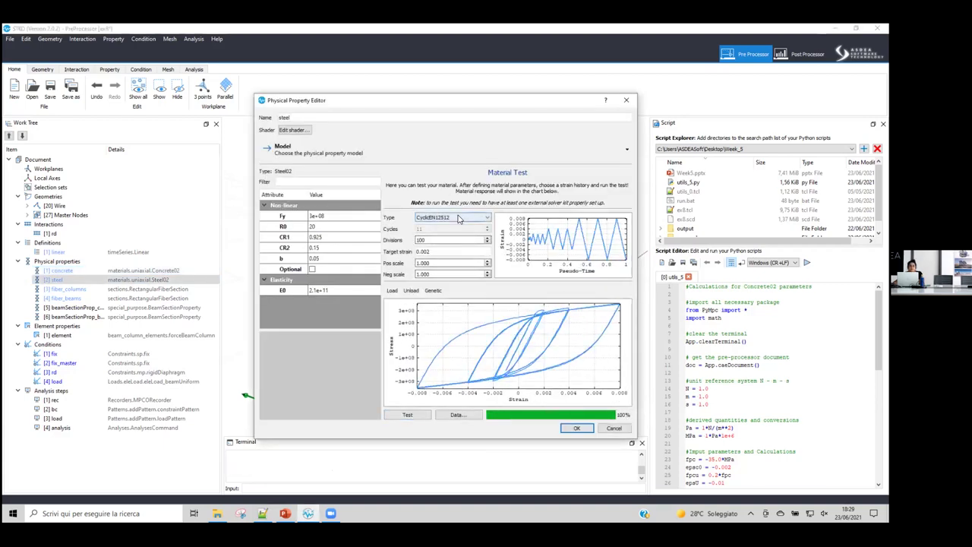
# - Change the steel material's test type to Monotonic and run it with the 0.002 target strain
pyautogui.click(458, 219)
pyautogui.click(452, 258)
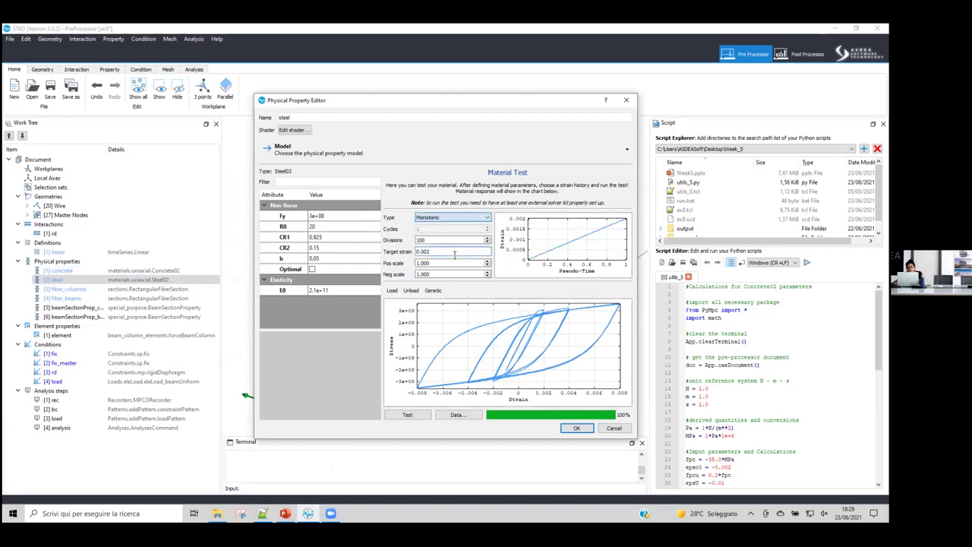
pyautogui.click(424, 415)
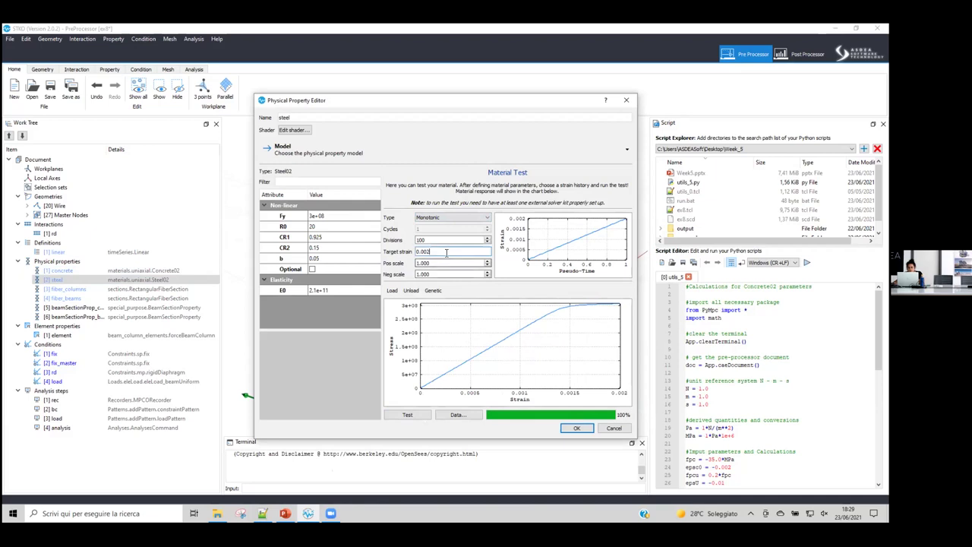
# - Set the steel test's target strain to 0.004, rerun the test and accept the material edit
pyautogui.press('BackSpace')
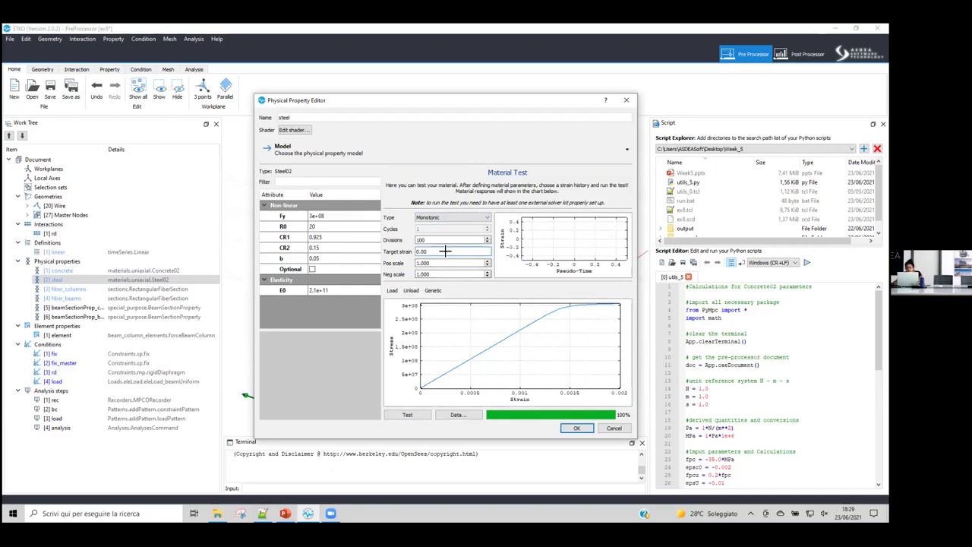
pyautogui.write('4')
pyautogui.click(407, 415)
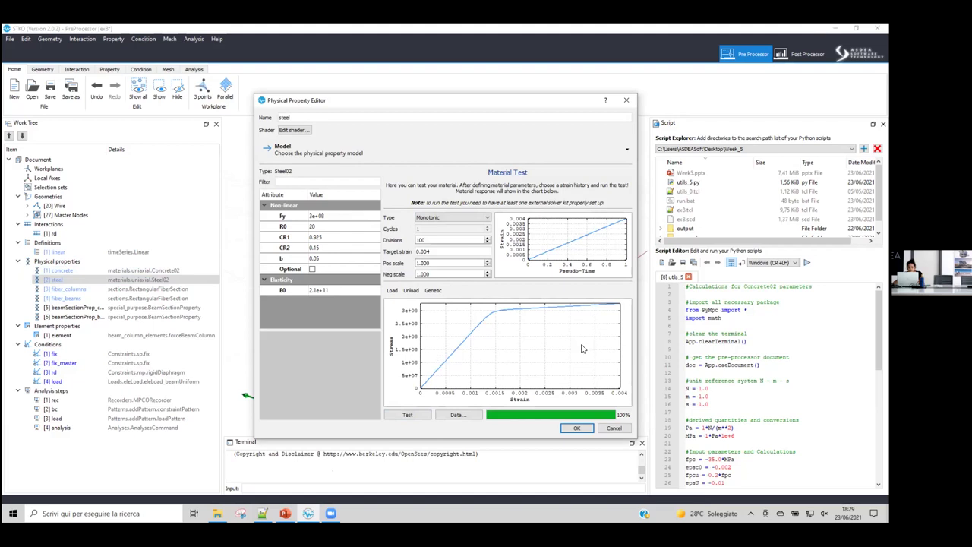
pyautogui.press('Return')
pyautogui.click(91, 290)
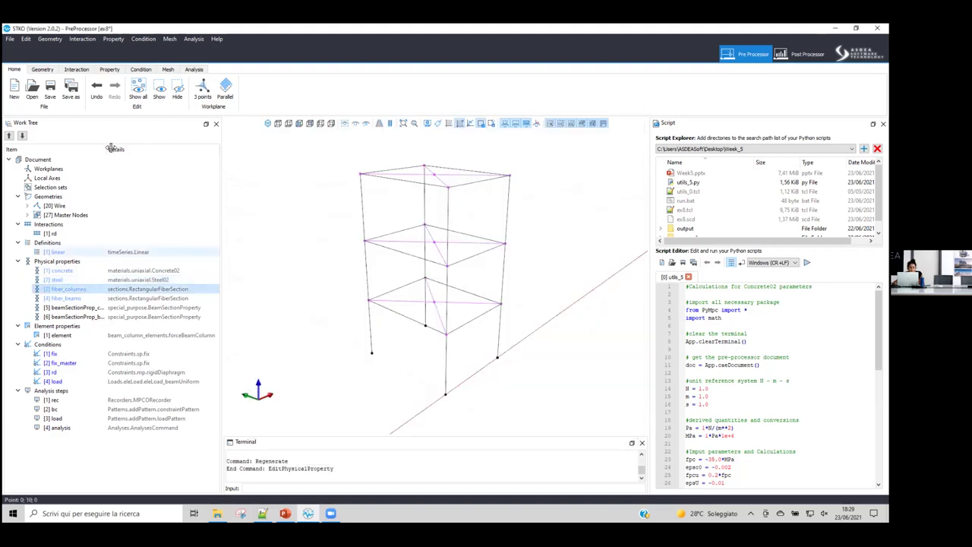
# - Widen the work tree and display the frame's beams and columns coloured by physical property
pyautogui.moveTo(224, 171); pyautogui.dragTo(249, 168)
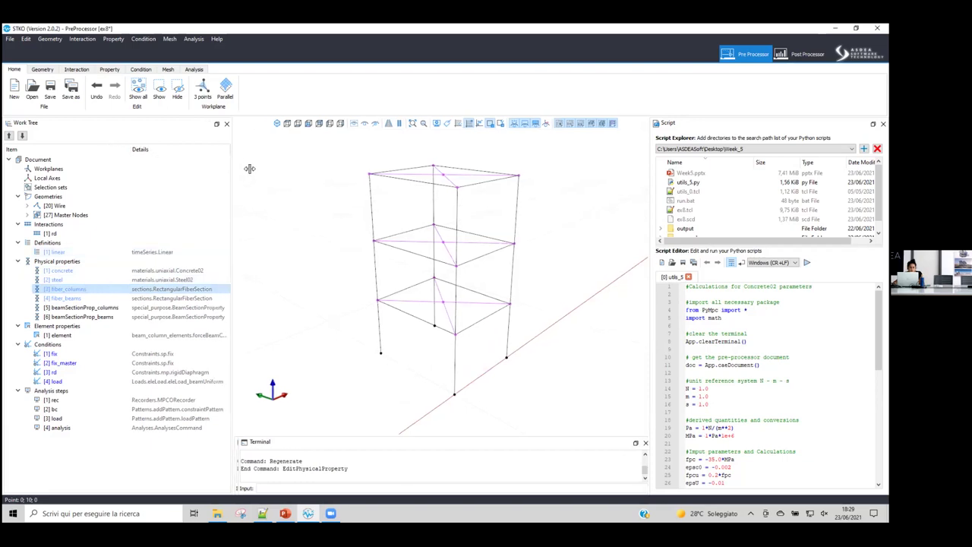
pyautogui.click(109, 69)
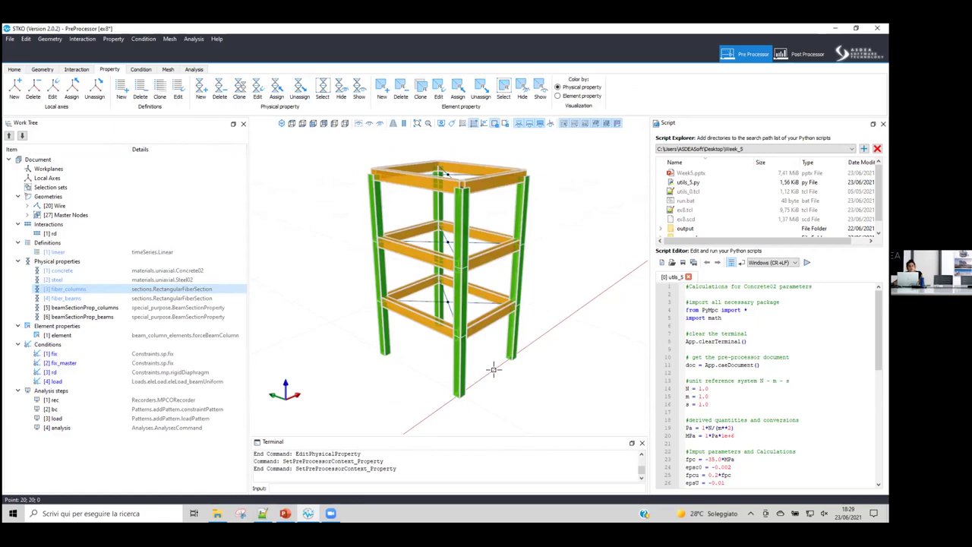
pyautogui.moveTo(497, 371); pyautogui.dragTo(510, 377, button='middle')
pyautogui.scroll(2, 401, 210)
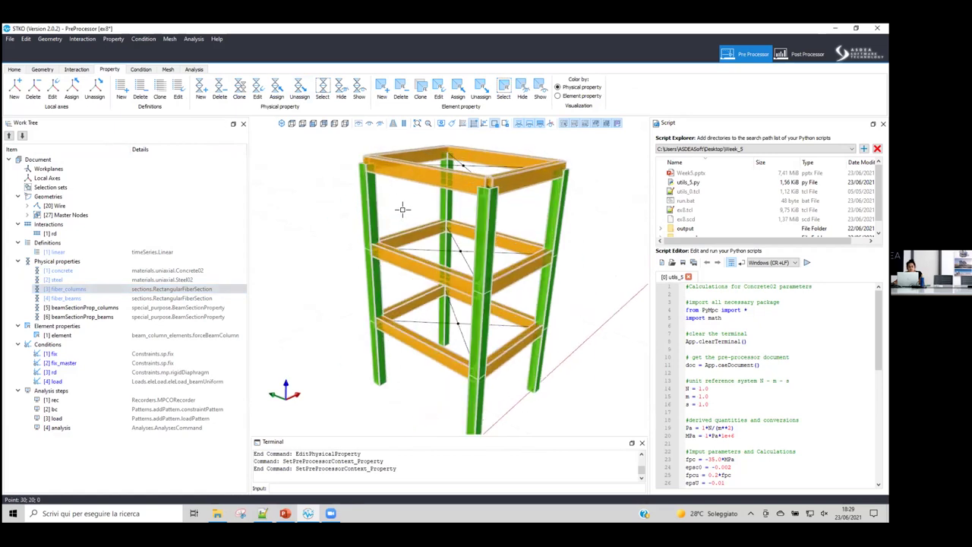
# - Open the fiber_columns section for editing and examine its rebar, material and stirrup parameters
pyautogui.rightClick(117, 287)
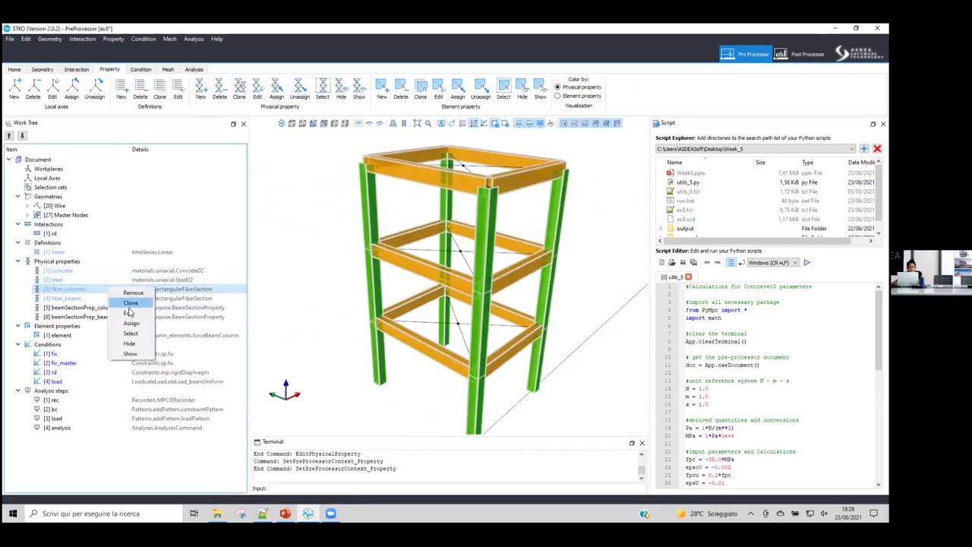
pyautogui.click(131, 313)
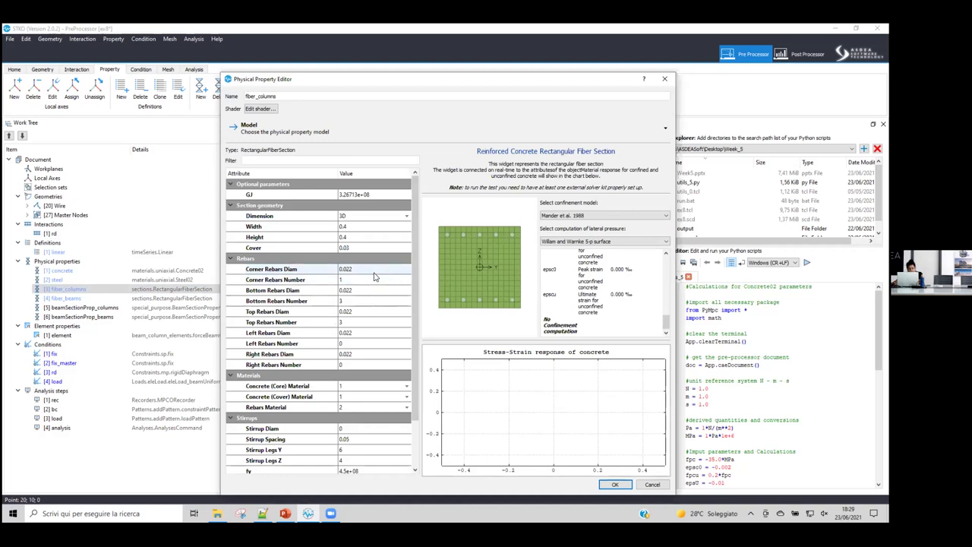
pyautogui.doubleClick(370, 269)
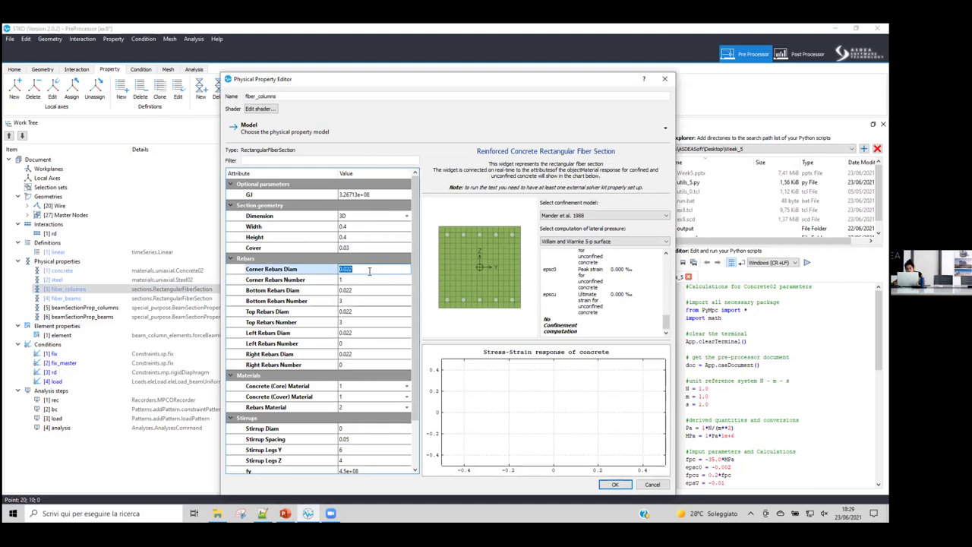
pyautogui.click(308, 335)
pyautogui.click(305, 355)
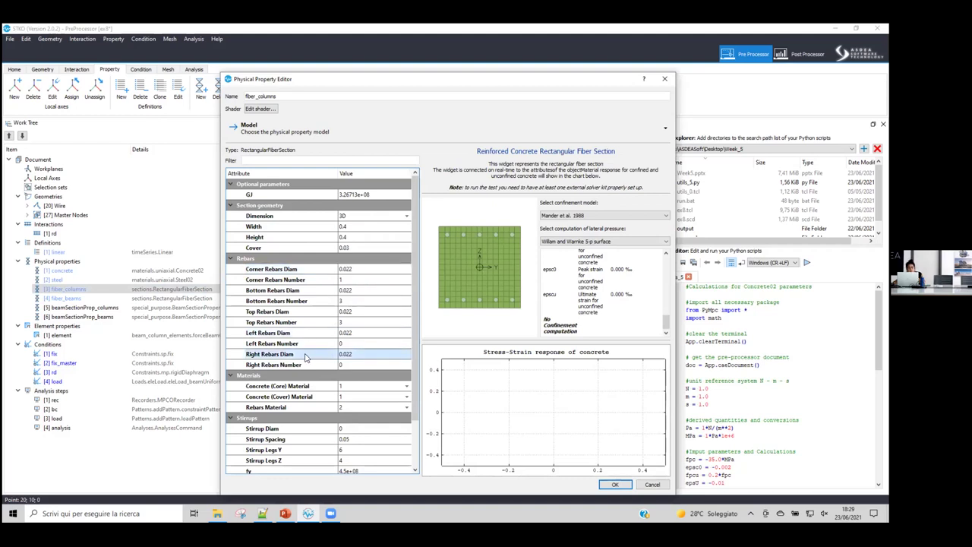
pyautogui.doubleClick(347, 355)
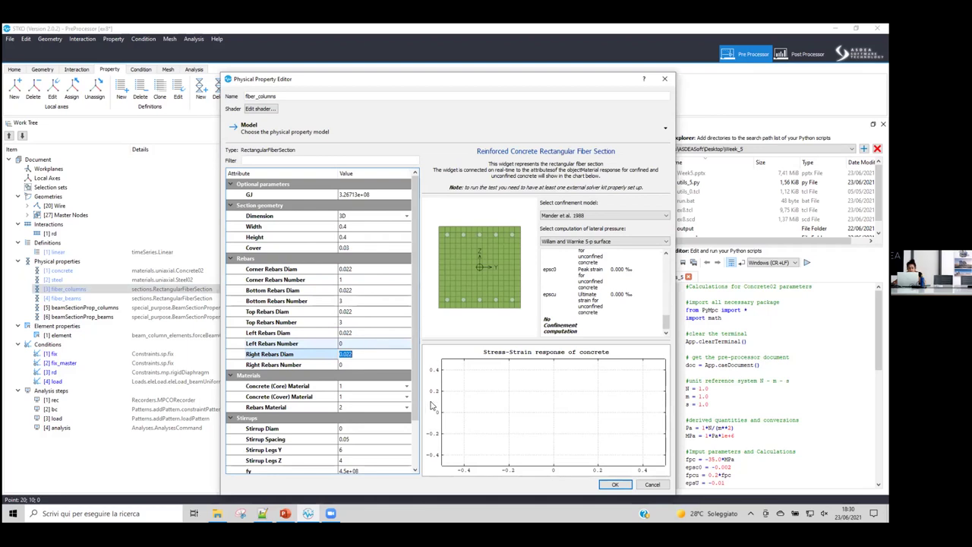
pyautogui.scroll(-2, 315, 380)
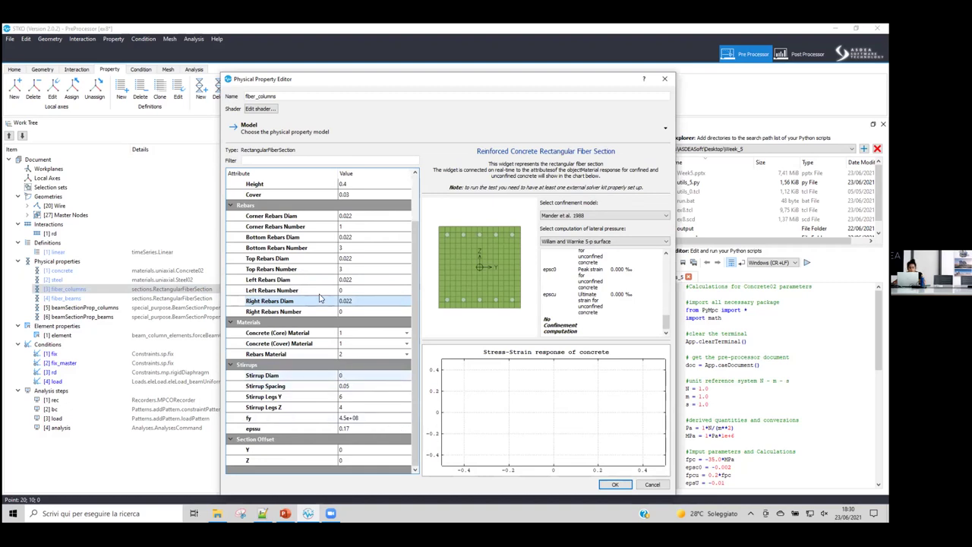
pyautogui.scroll(1, 345, 304)
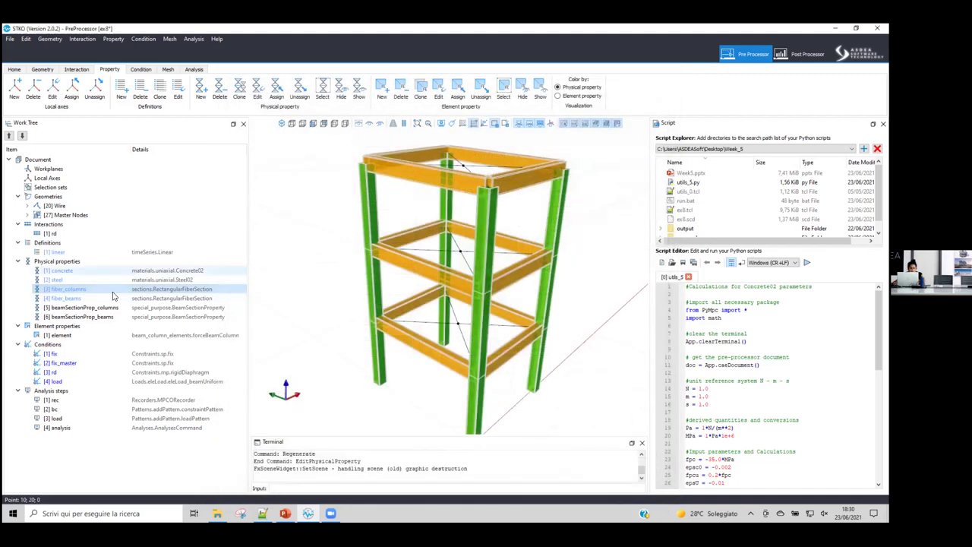
# - Open the concrete material's properties and compare them with the materials block of ex8.tcl in Notepad++, returning to STKO
pyautogui.doubleClick(101, 271)
pyautogui.moveTo(273, 160); pyautogui.dragTo(276, 160)
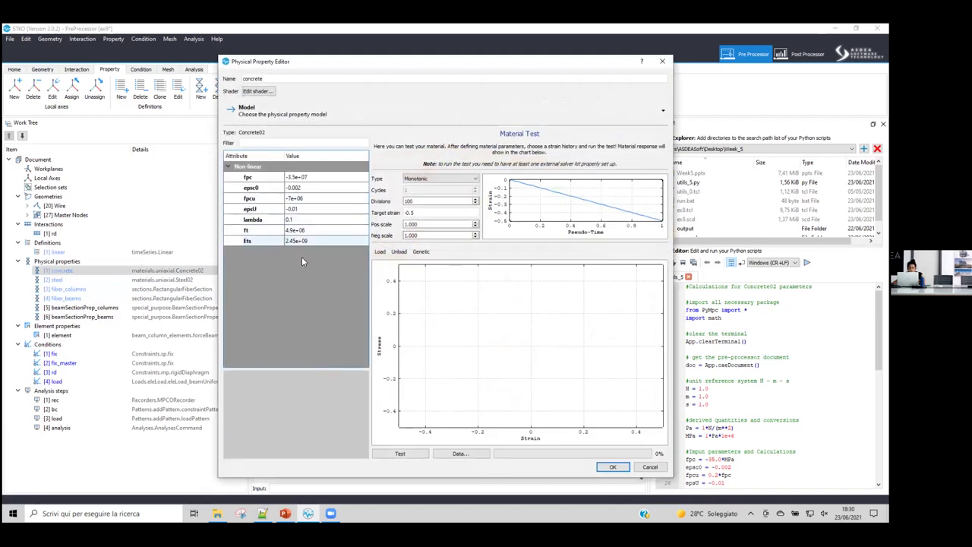
pyautogui.hotkey('alt', 'Tab')
pyautogui.click(110, 147)
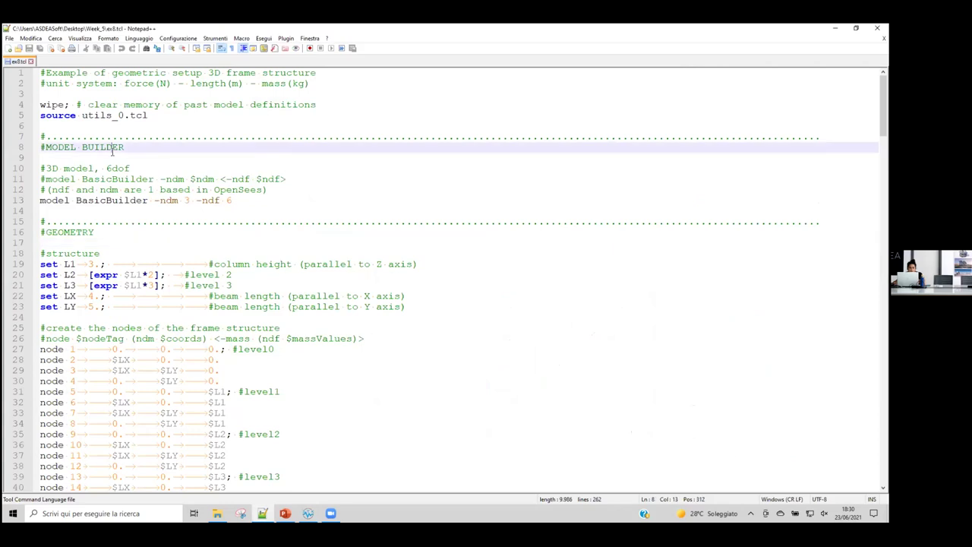
pyautogui.scroll(-4, 107, 147)
pyautogui.scroll(-13, 121, 238)
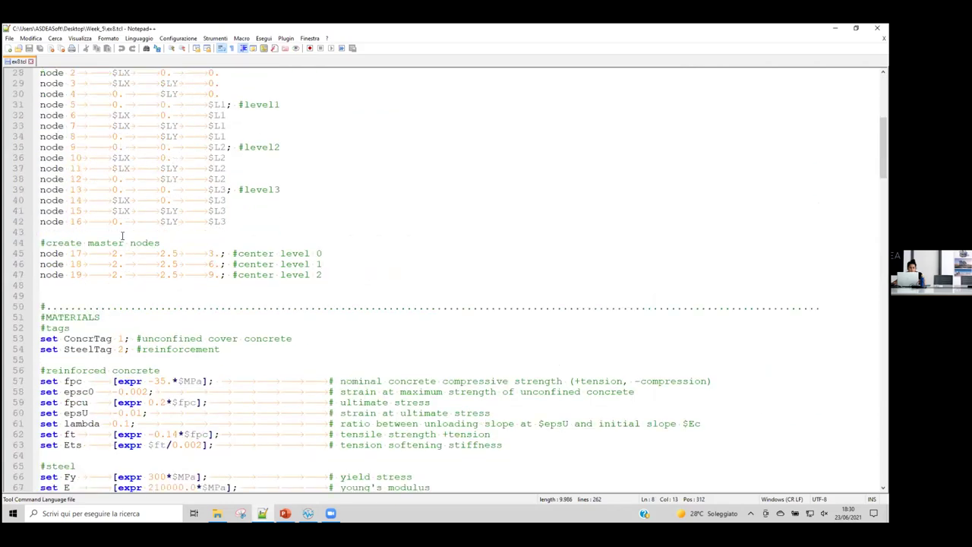
pyautogui.moveTo(42, 73); pyautogui.dragTo(523, 339)
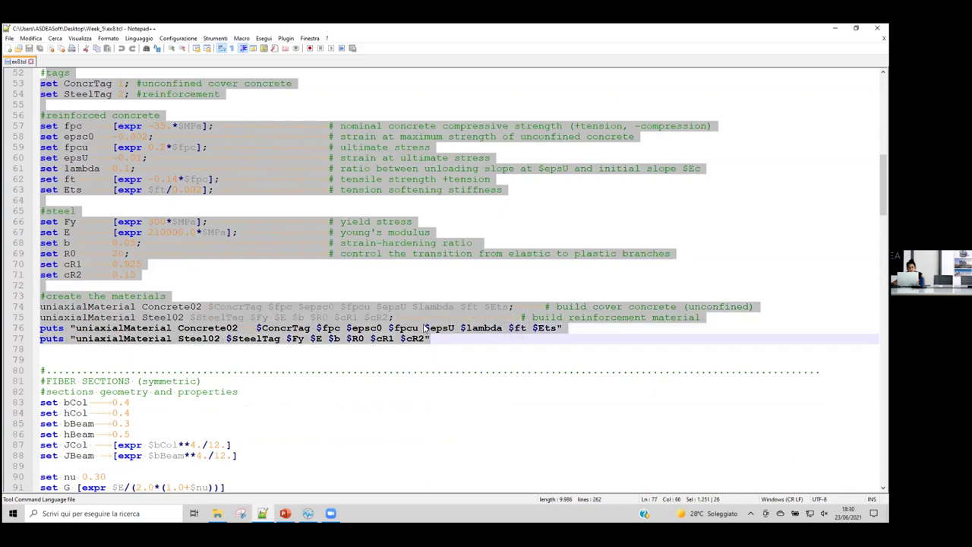
pyautogui.scroll(1, 426, 329)
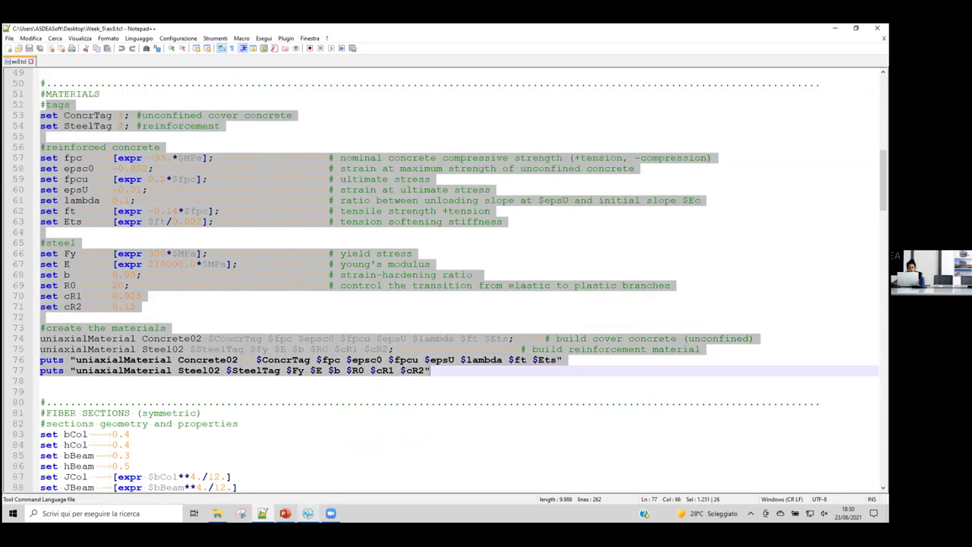
pyautogui.click(122, 168)
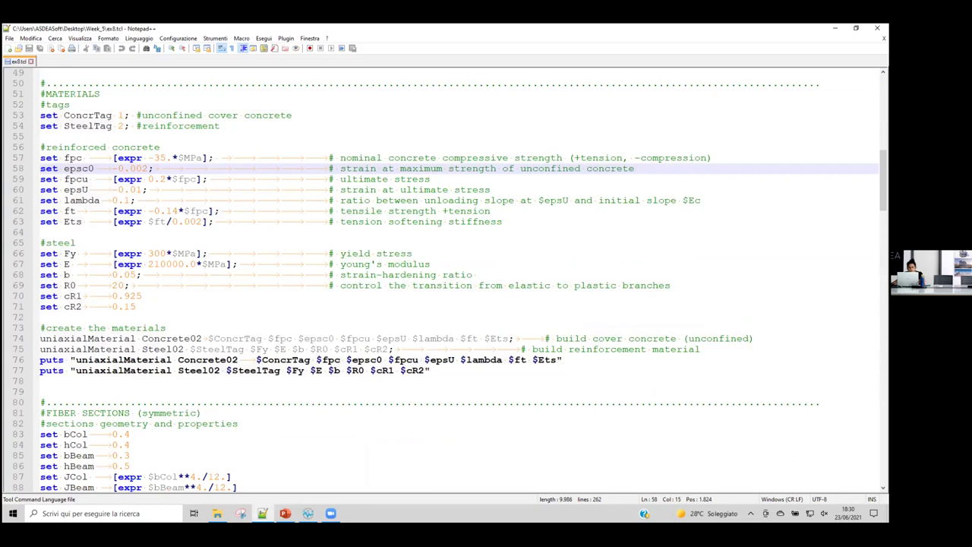
pyautogui.moveTo(308, 513)
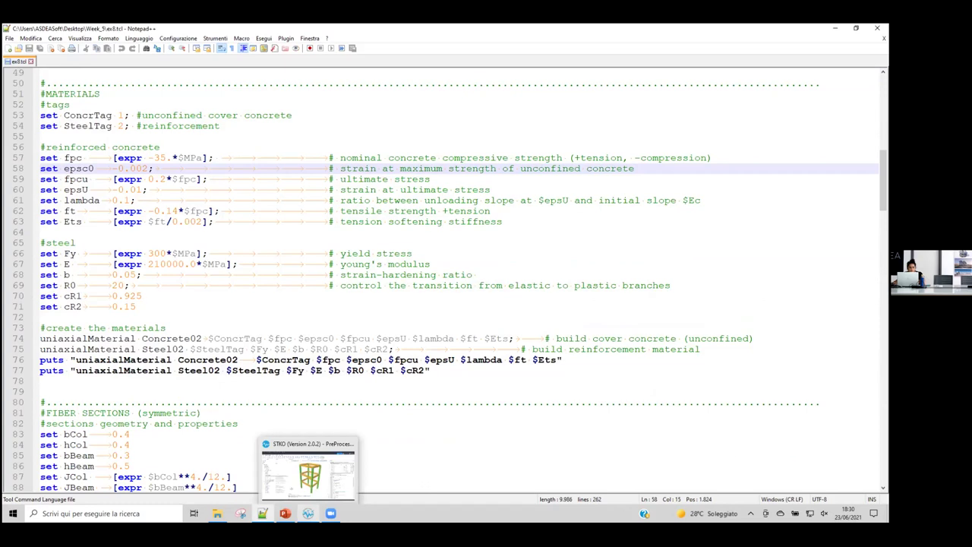
pyautogui.click(310, 478)
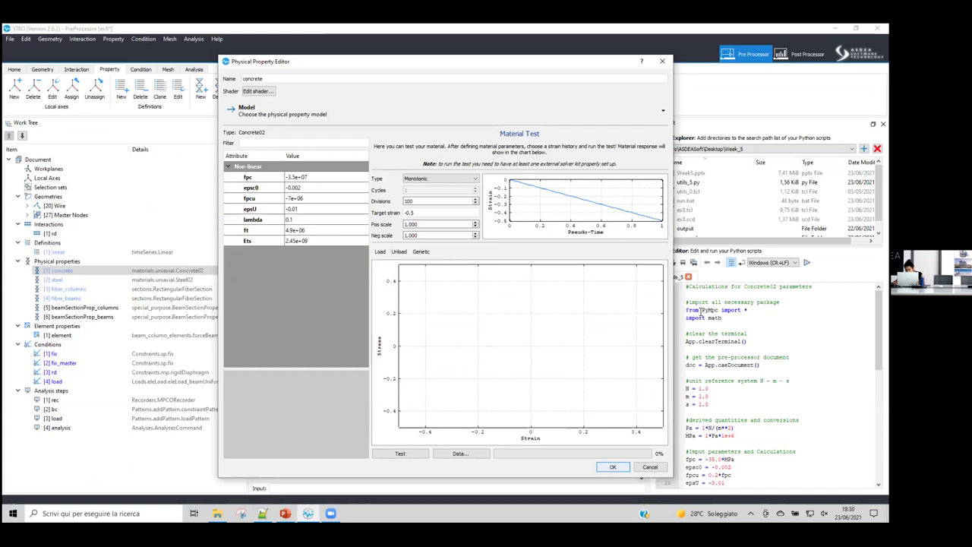
# - Accept the concrete material and widen the script editor to show the concrete input parameters in utils_5.py
pyautogui.press('Return')
pyautogui.moveTo(647, 220); pyautogui.dragTo(559, 221)
pyautogui.scroll(-6, 621, 325)
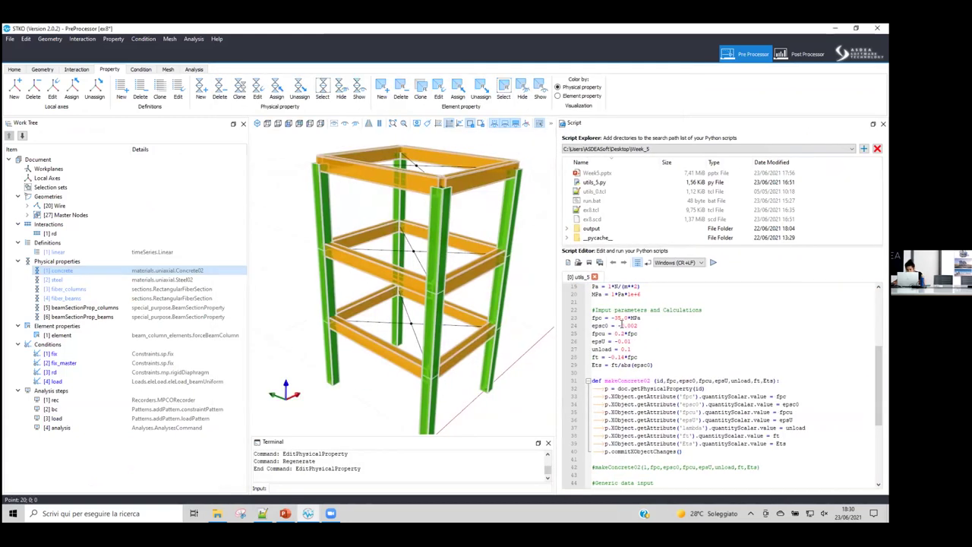
# - Review the unit reference system and highlight the Pa and MPa conversion lines in utils_5.py
pyautogui.click(622, 326)
pyautogui.scroll(4, 621, 325)
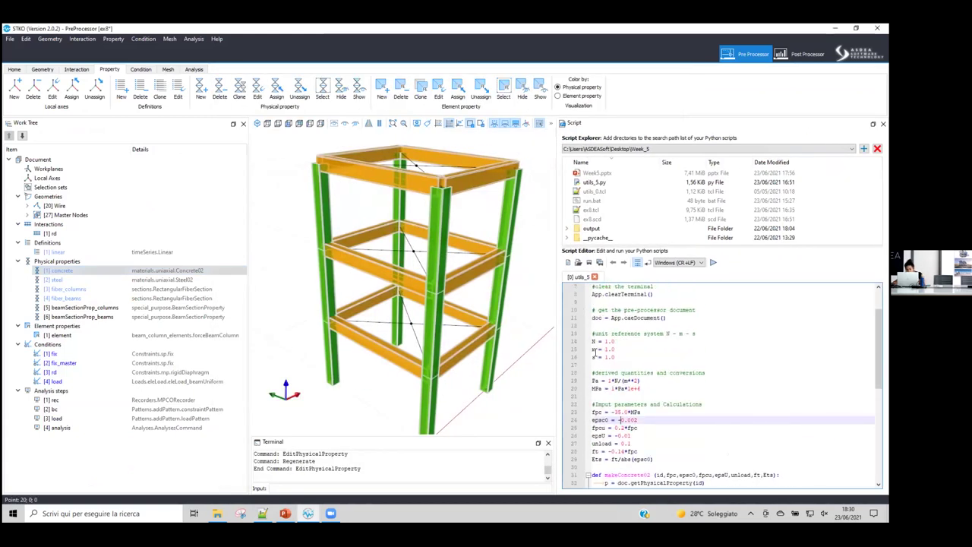
pyautogui.click(649, 389)
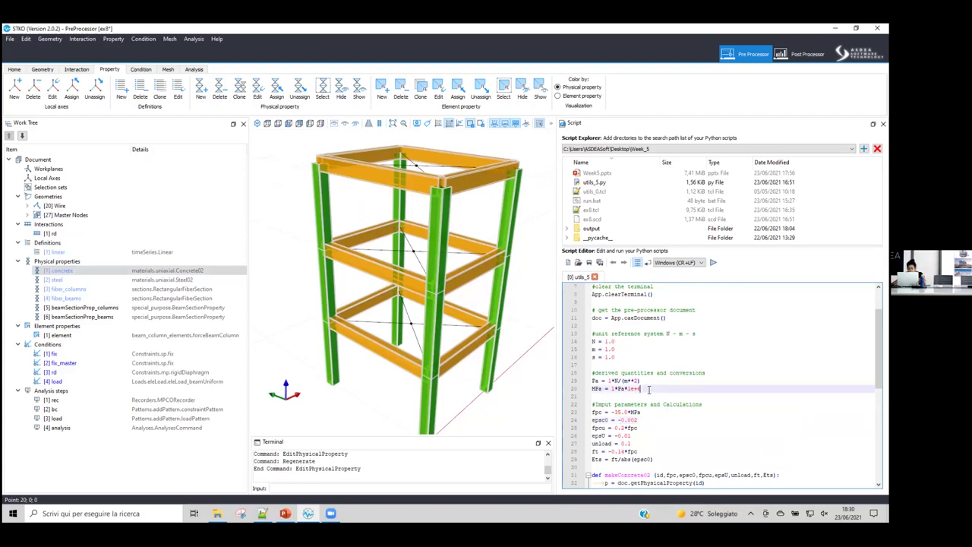
pyautogui.moveTo(649, 389); pyautogui.dragTo(587, 380)
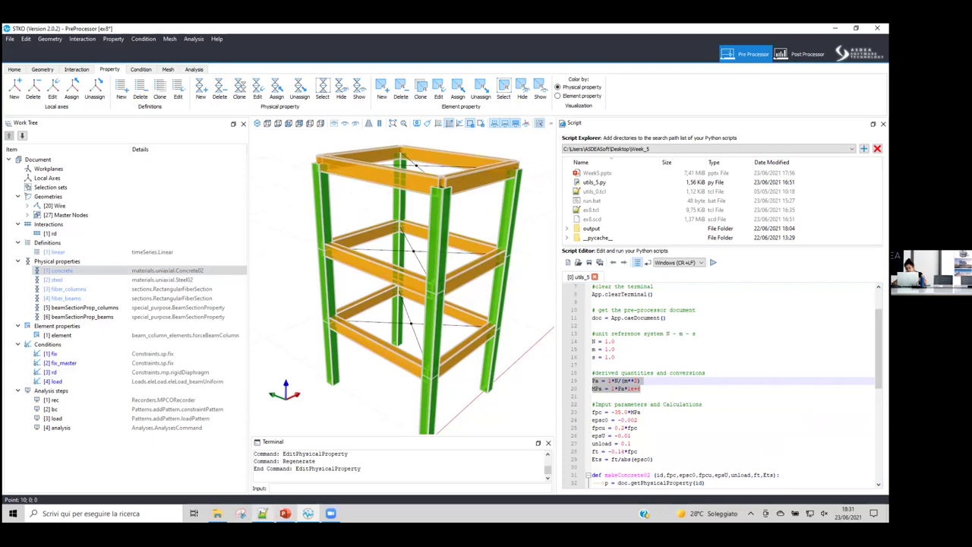
# - Examine the concrete parameter calculations based on fpc and the attribute assignments of the makeConcrete02 function
pyautogui.click(658, 404)
pyautogui.scroll(-3, 658, 396)
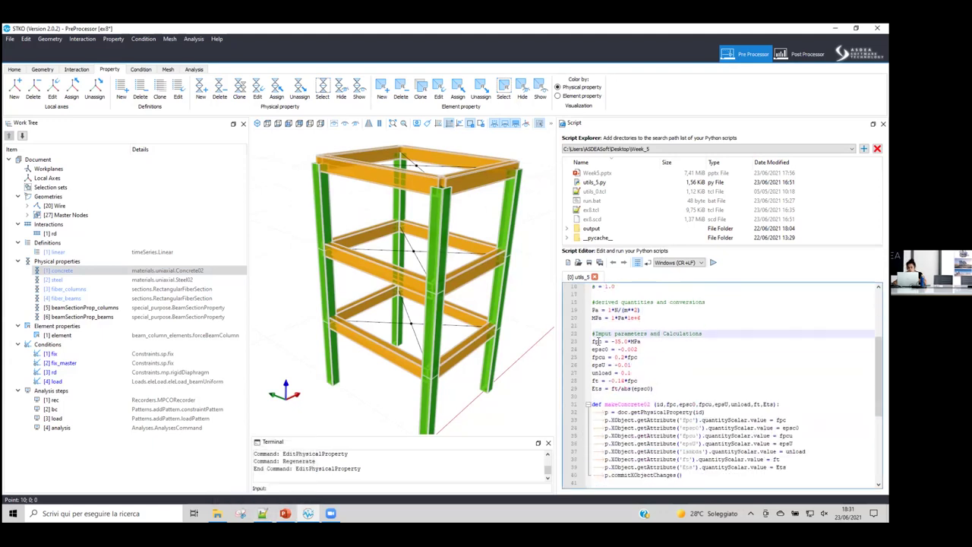
pyautogui.click(636, 357)
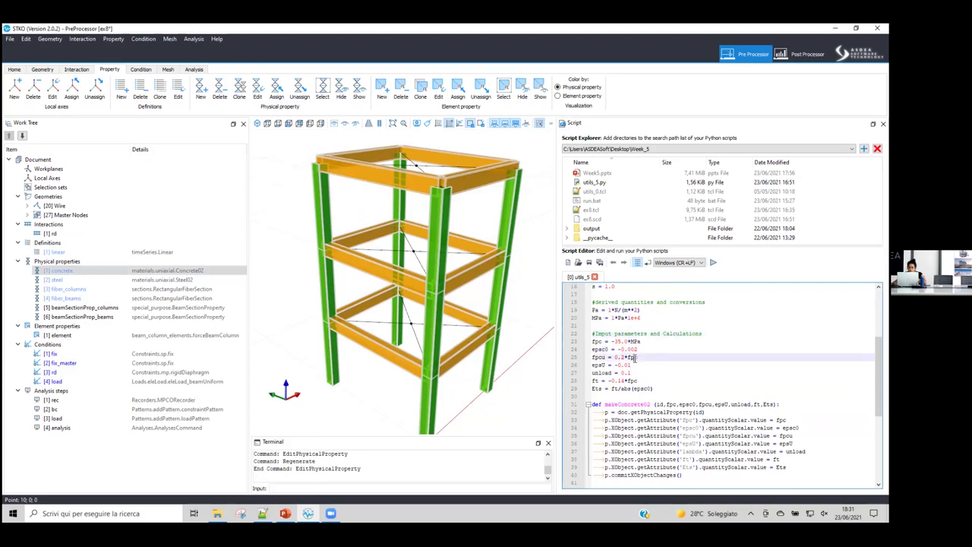
pyautogui.doubleClick(634, 357)
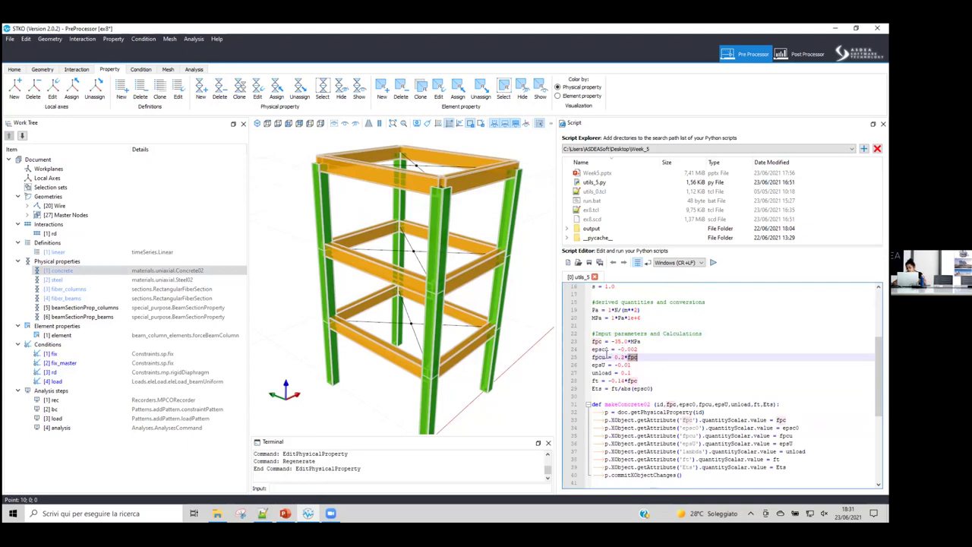
pyautogui.scroll(-3, 610, 360)
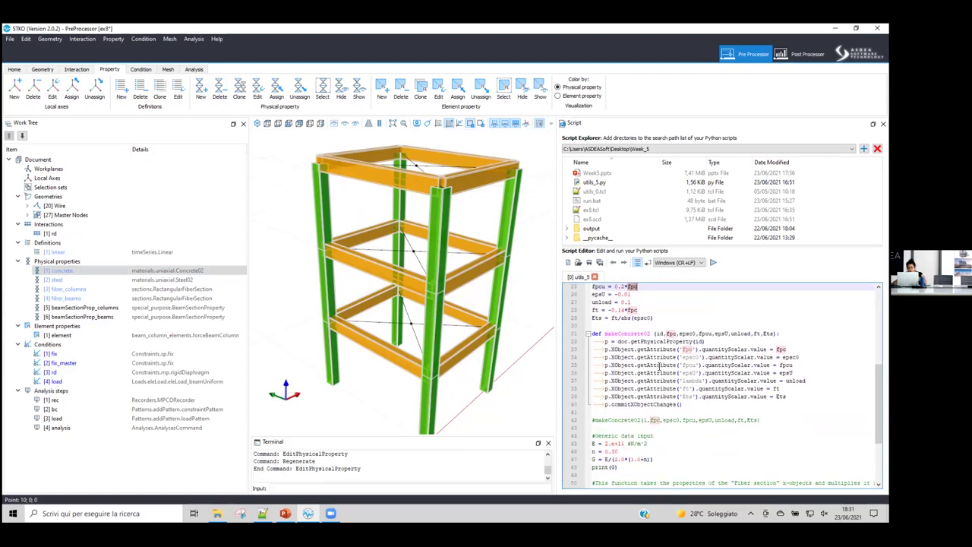
pyautogui.click(655, 350)
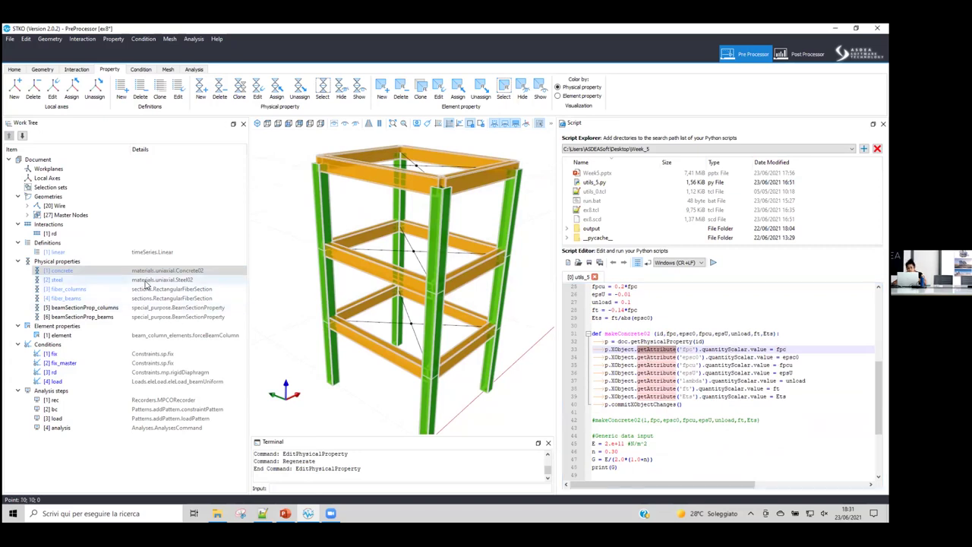
# - Open the concrete material for editing, check its attribute names against the script and accept it
pyautogui.rightClick(189, 271)
pyautogui.click(216, 288)
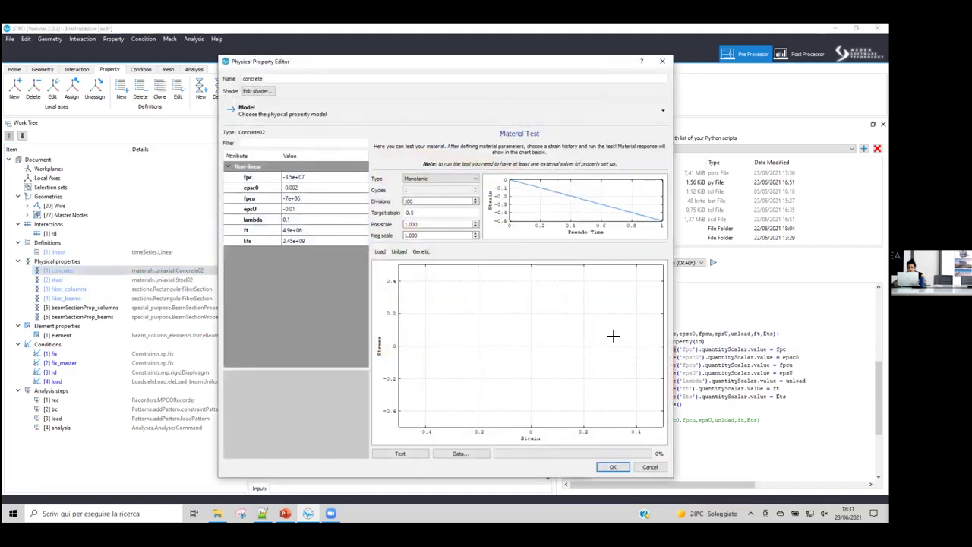
pyautogui.click(619, 468)
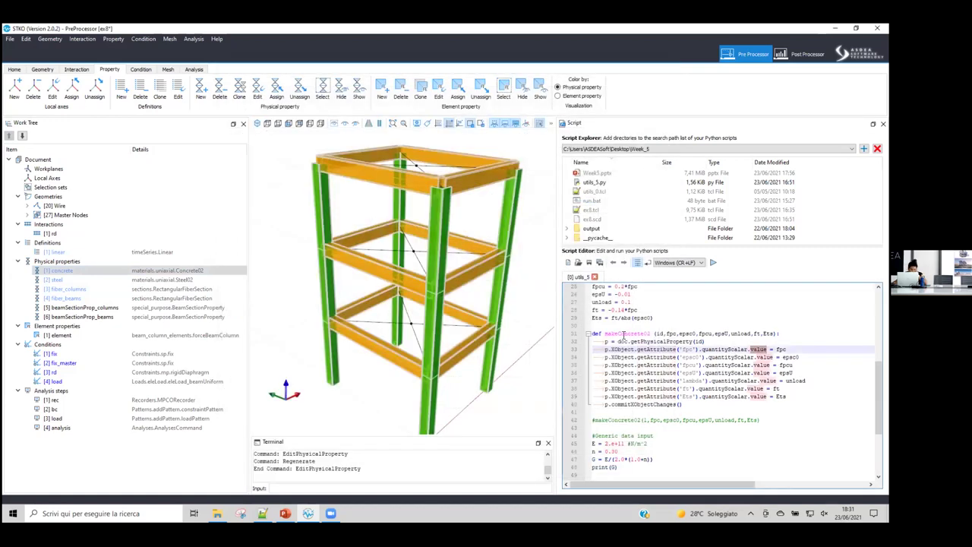
# - Examine the makeConcrete02 function's name and arguments, the generic data input and the makeGJ function
pyautogui.doubleClick(621, 335)
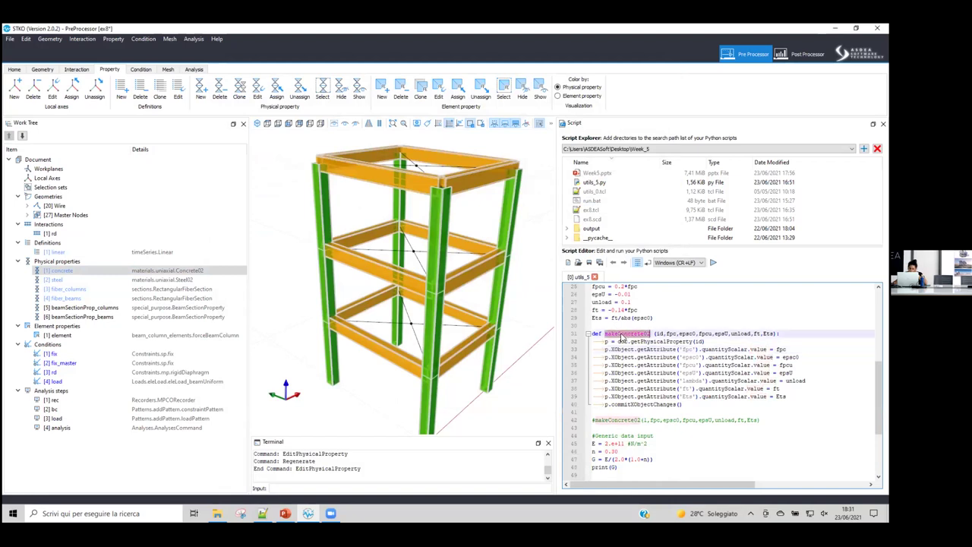
pyautogui.click(661, 396)
pyautogui.moveTo(657, 334); pyautogui.dragTo(776, 334)
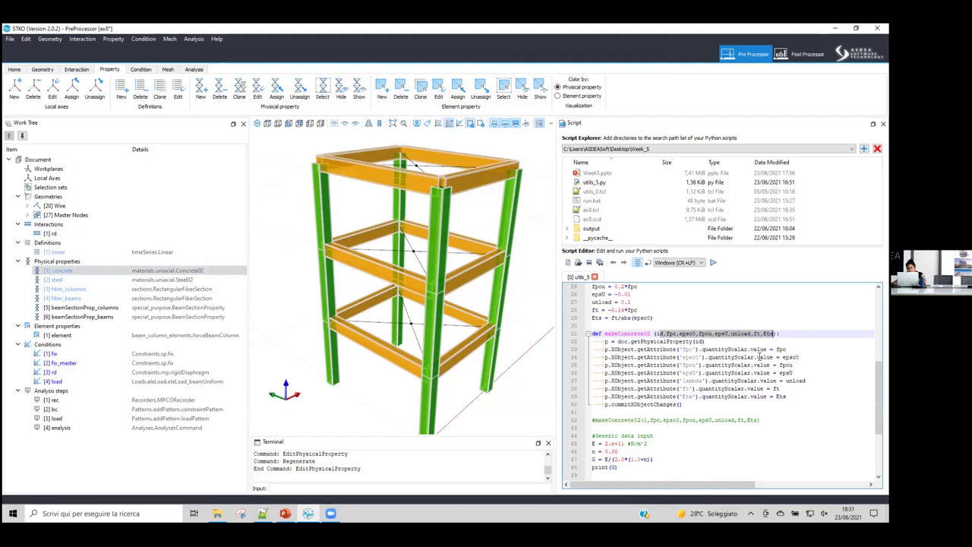
pyautogui.scroll(-3, 649, 392)
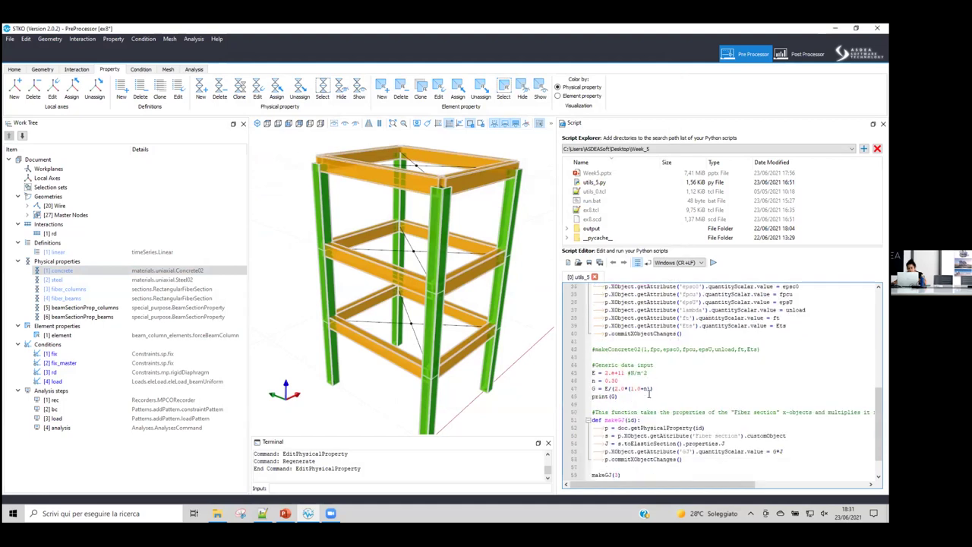
pyautogui.scroll(-1, 621, 427)
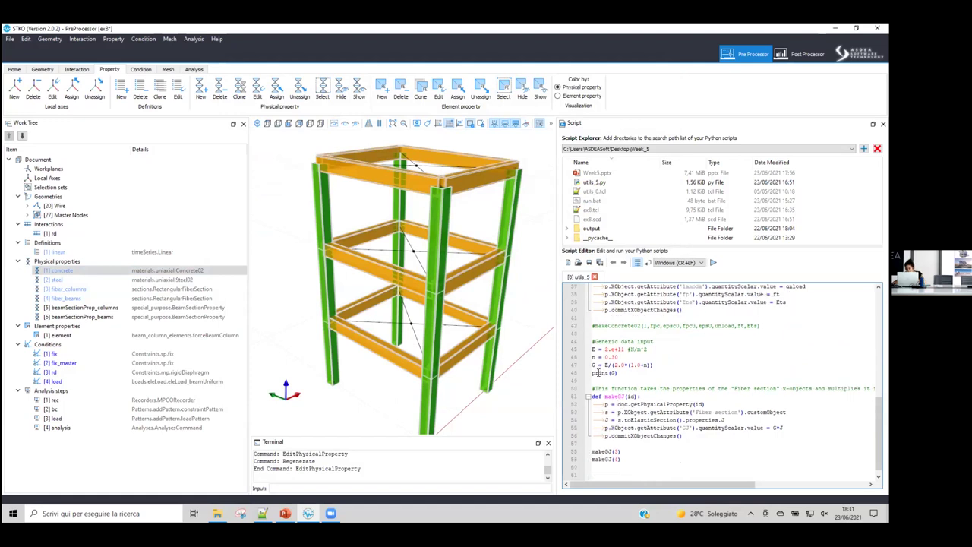
# - Uncomment the makeConcrete02 call on line 42 of utils_5.py and check its id against the concrete material
pyautogui.scroll(2, 600, 369)
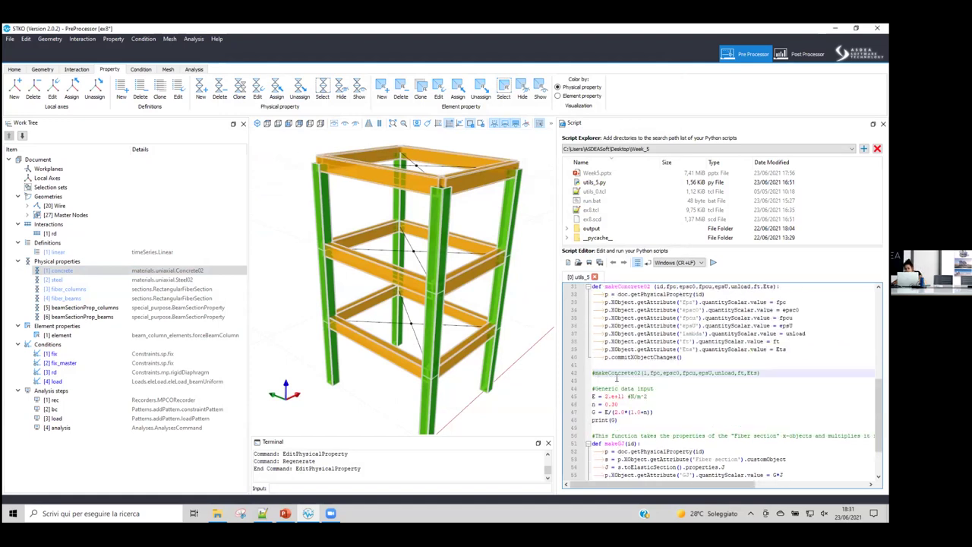
pyautogui.press('Delete')
pyautogui.press('Delete')
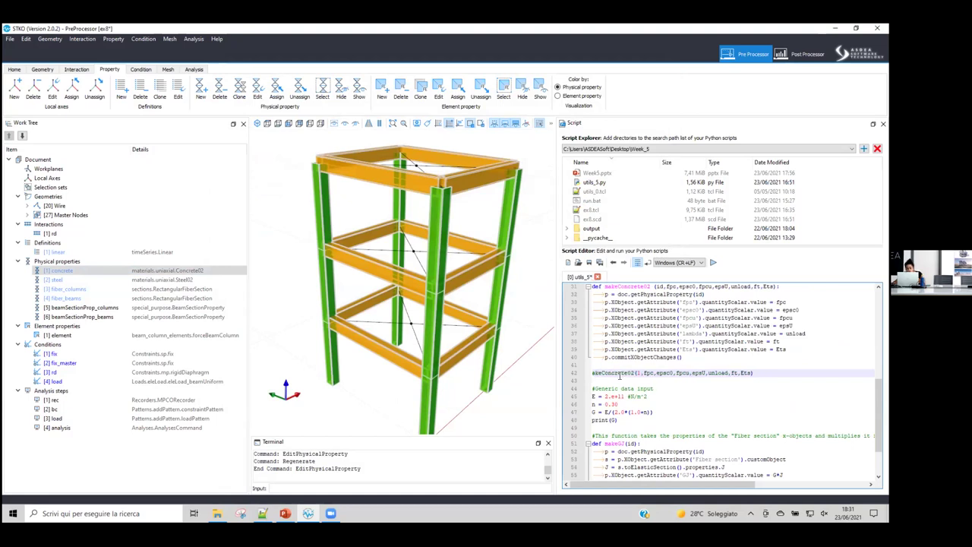
pyautogui.click(594, 373)
pyautogui.write('m')
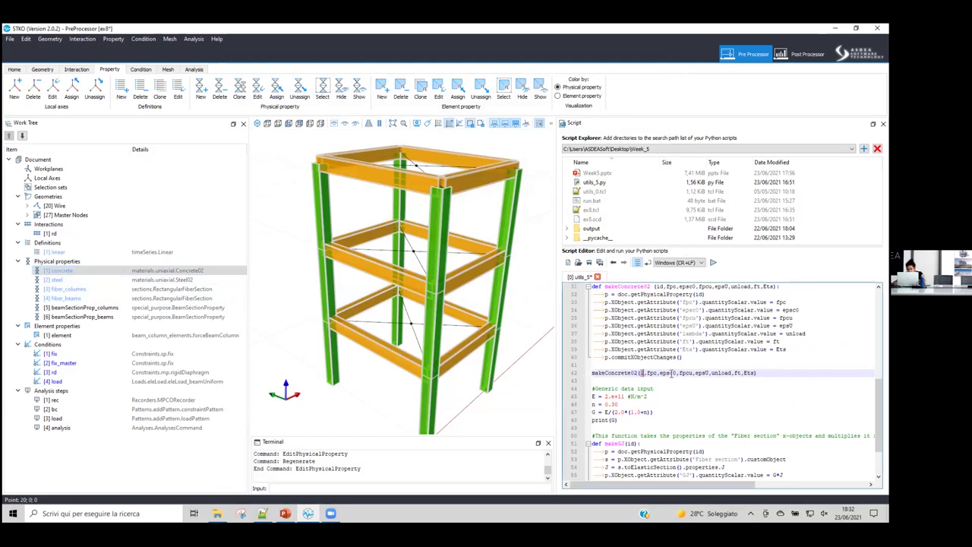
pyautogui.scroll(3, 723, 368)
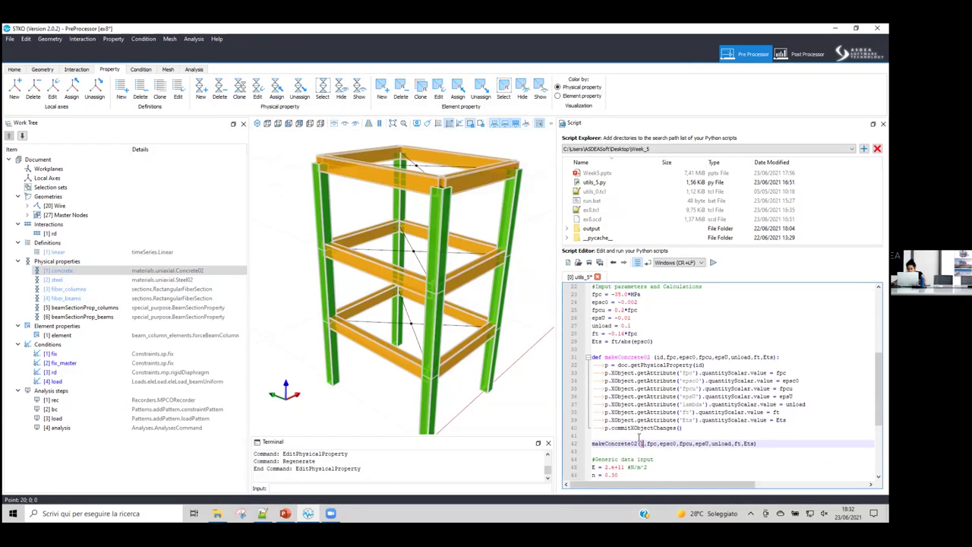
pyautogui.click(128, 273)
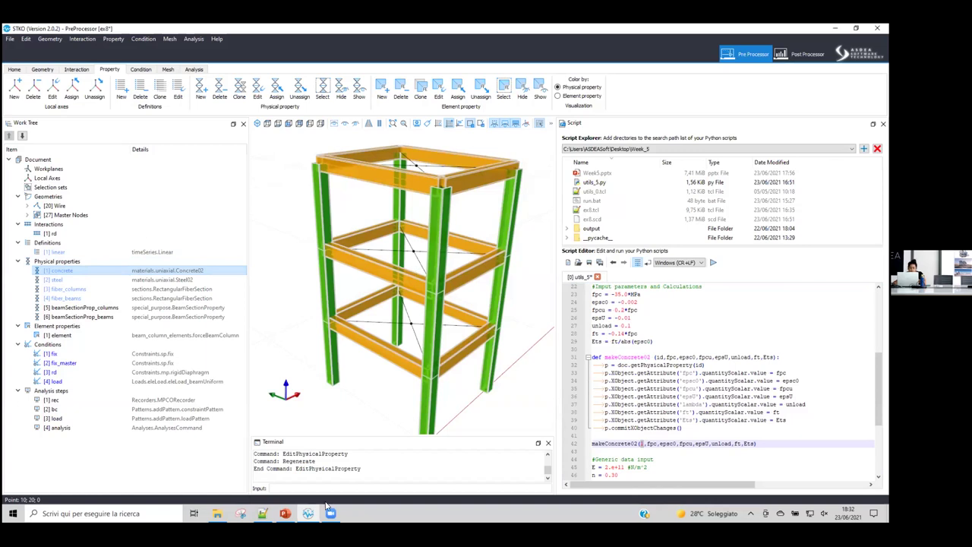
# - Compare the steel Fy and E definitions of ex8.tcl in Notepad++ with the steel material's properties in STKO
pyautogui.hotkey('alt', 'Tab')
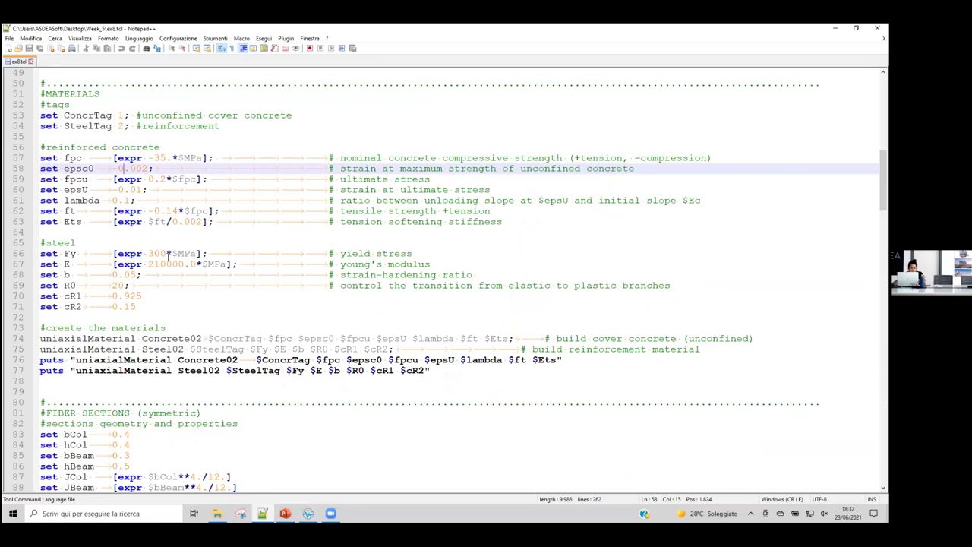
pyautogui.moveTo(148, 254); pyautogui.dragTo(226, 264)
pyautogui.hotkey('alt', 'Tab')
pyautogui.click(110, 280)
pyautogui.rightClick(118, 282)
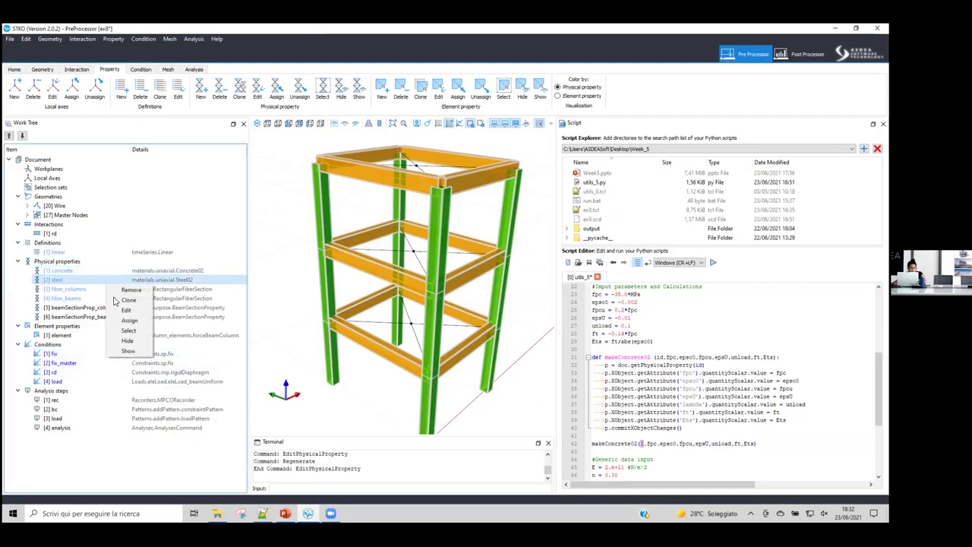
pyautogui.click(126, 310)
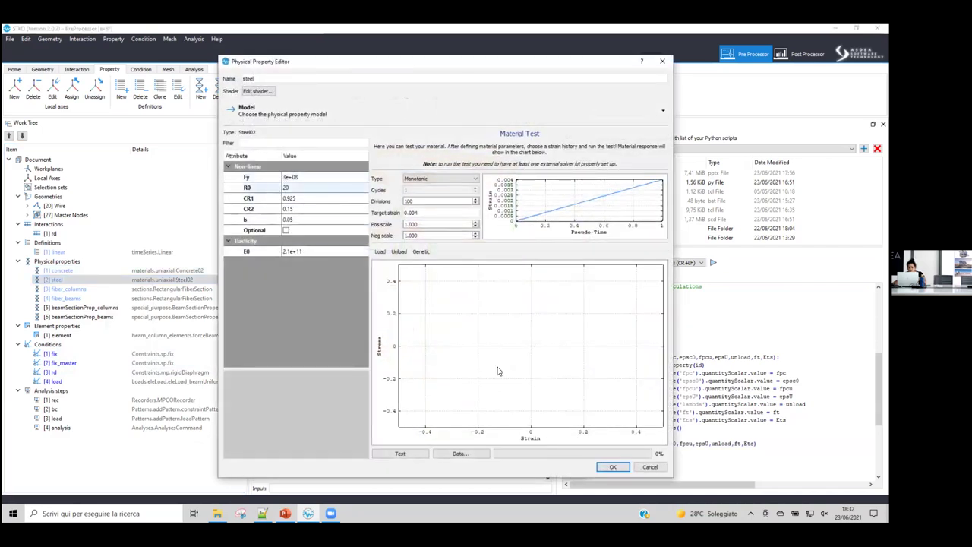
pyautogui.click(613, 467)
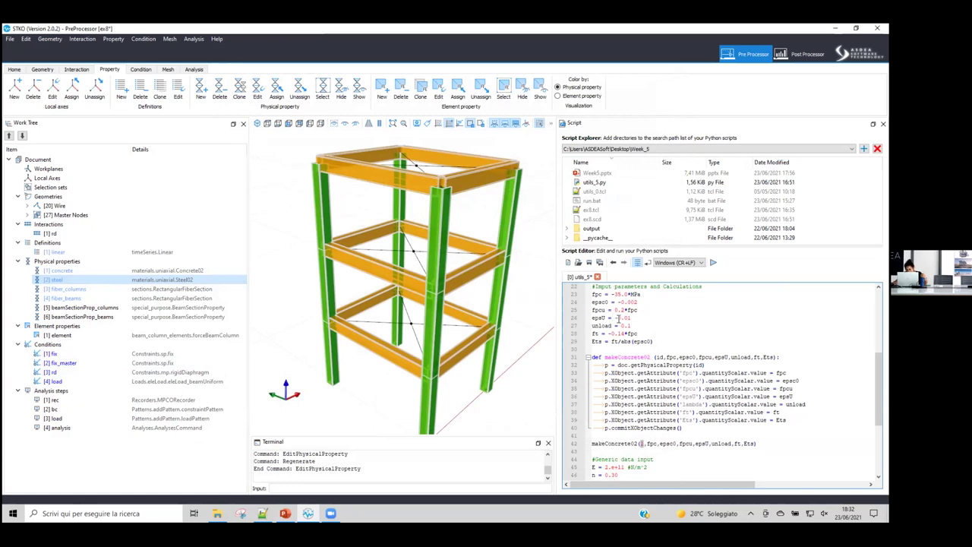
# - Point out the fpc value and the other concrete input parameters in utils_5.py
pyautogui.scroll(1, 615, 318)
pyautogui.doubleClick(622, 318)
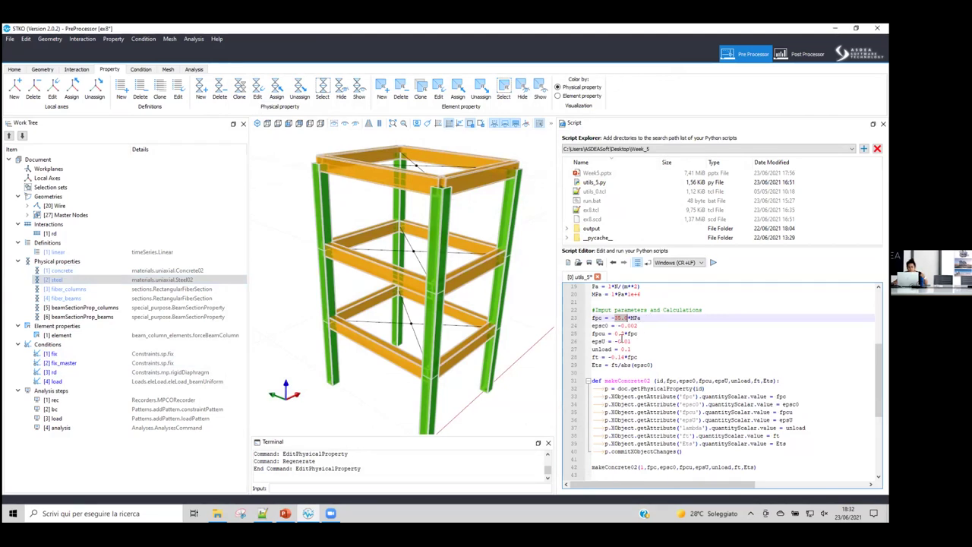
pyautogui.click(644, 341)
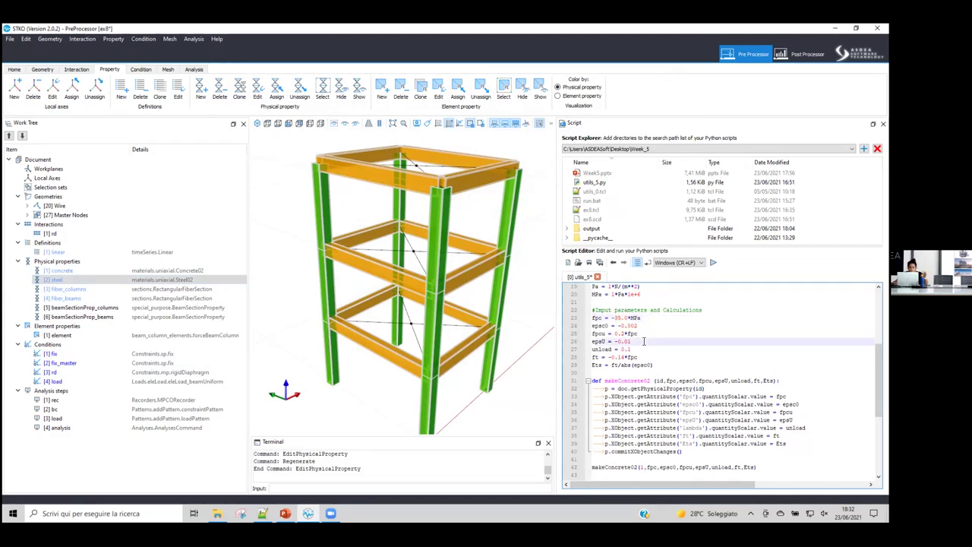
# - Open beamSectionProp_columns, check which fiber section its secTag refers to and accept the property
pyautogui.click(76, 298)
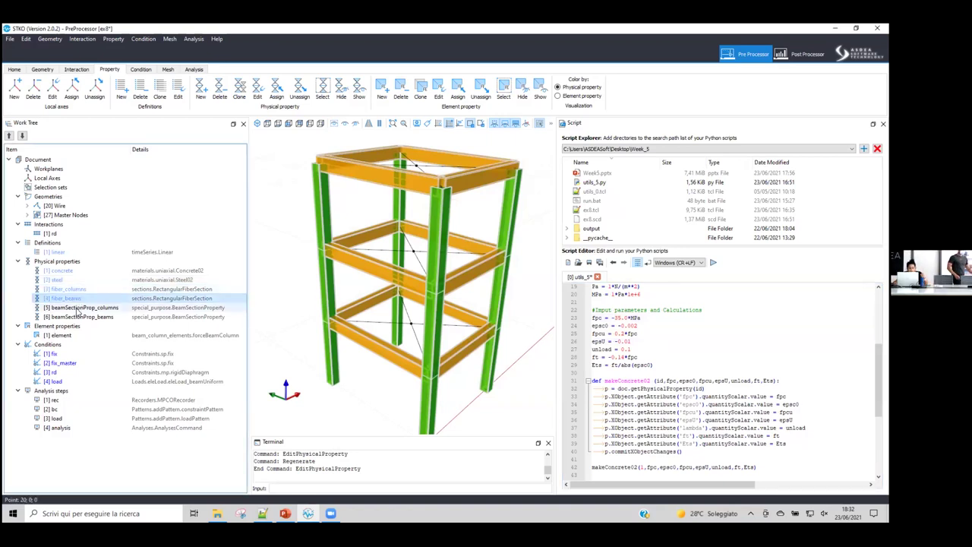
pyautogui.doubleClick(77, 308)
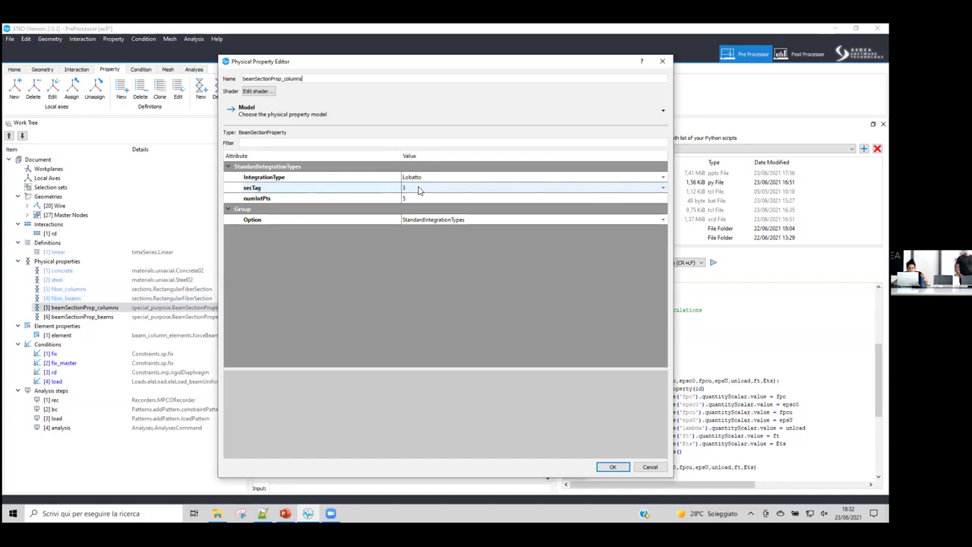
pyautogui.click(418, 190)
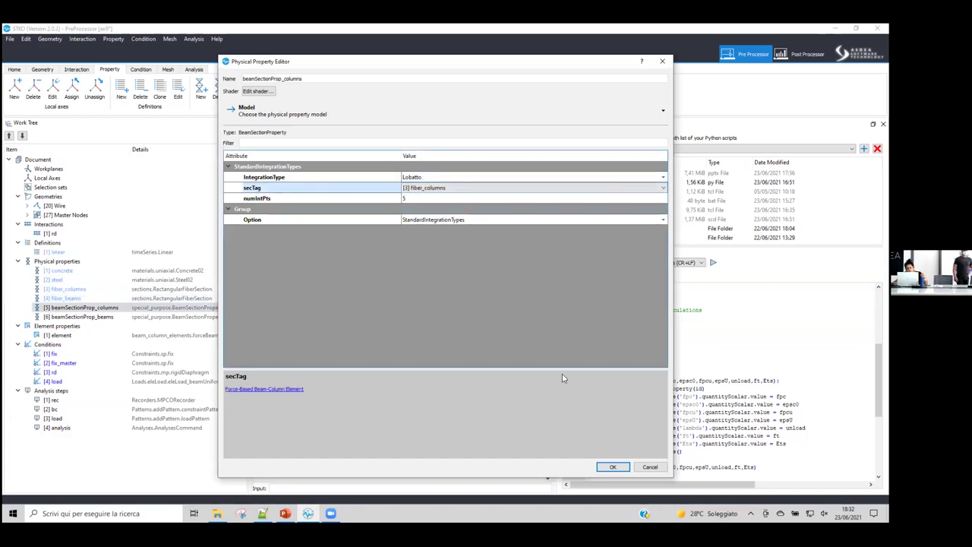
pyautogui.click(613, 466)
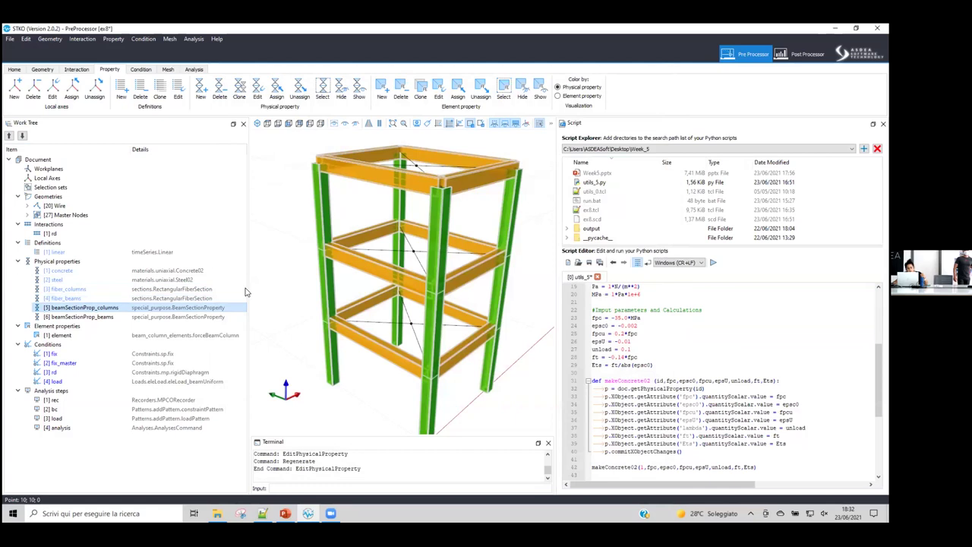
# - Select the frame members assigned to beamSectionProp_columns, inspect them and clear the selection
pyautogui.rightClick(215, 309)
pyautogui.click(236, 356)
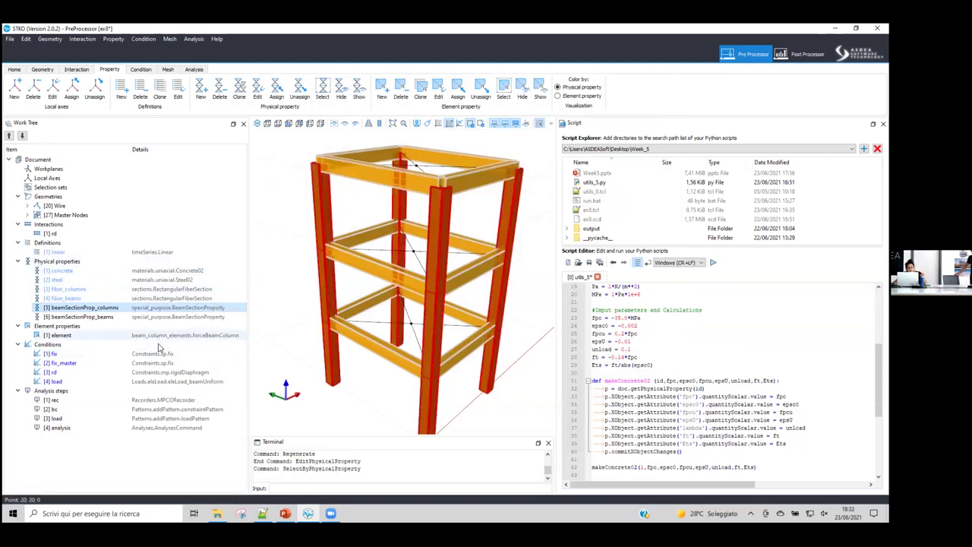
pyautogui.click(277, 228)
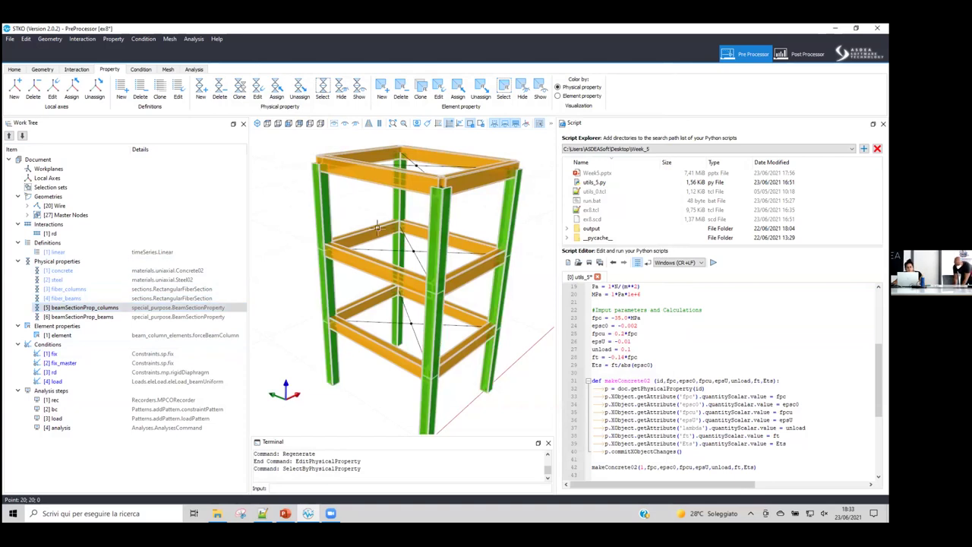
# - Select all members assigned to the forceBeamColumn element property, inspect them and clear the selection
pyautogui.scroll(-2, 378, 228)
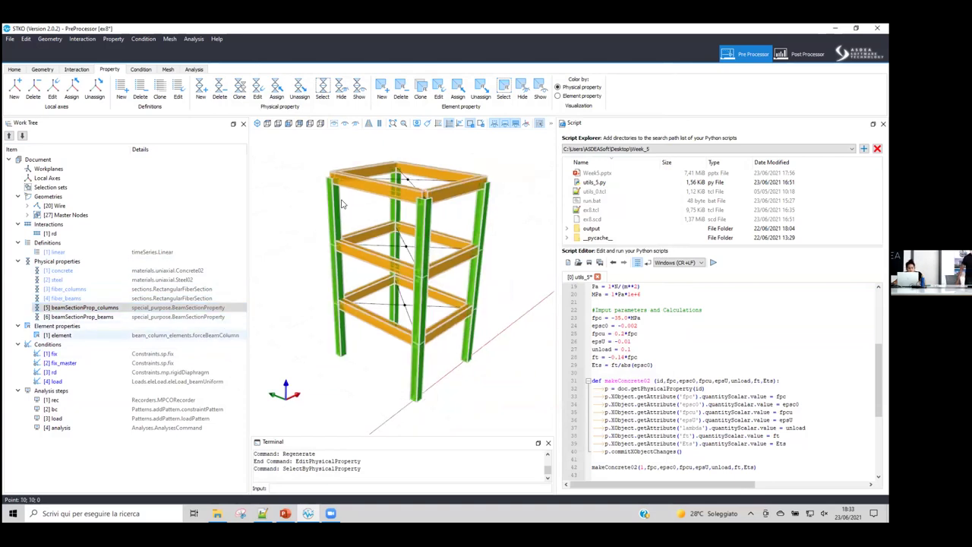
pyautogui.click(186, 335)
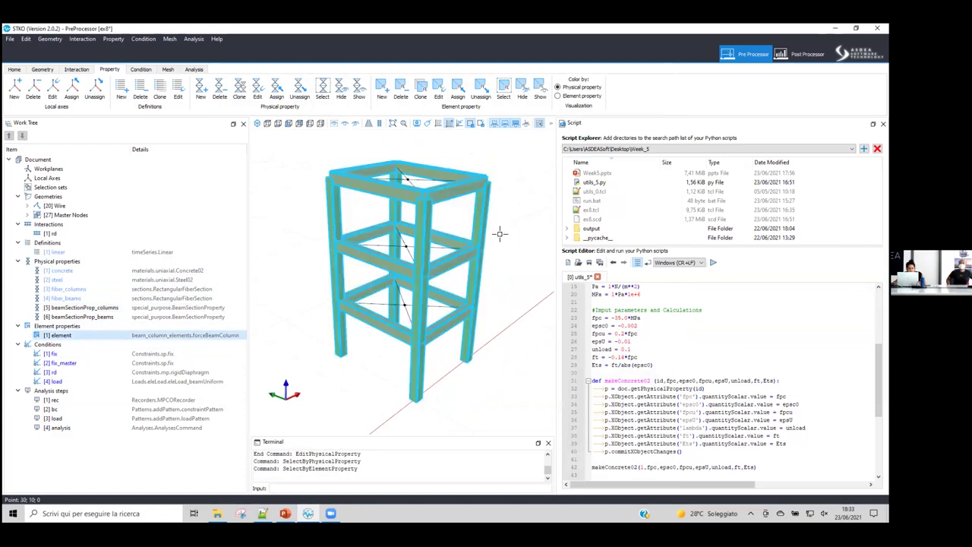
pyautogui.click(304, 297)
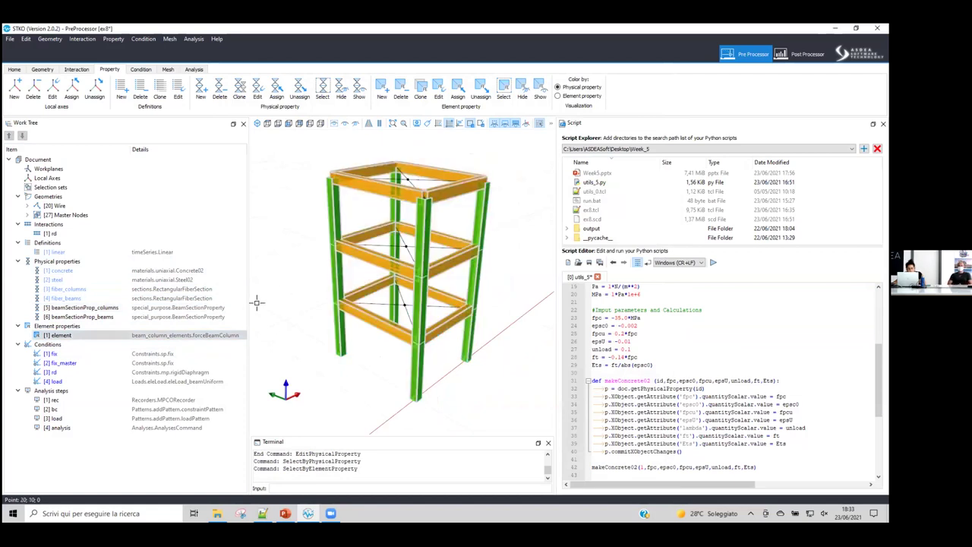
# - Open the fix condition to check its restrained degrees of freedom, close it and point out the fix_master condition
pyautogui.rightClick(147, 354)
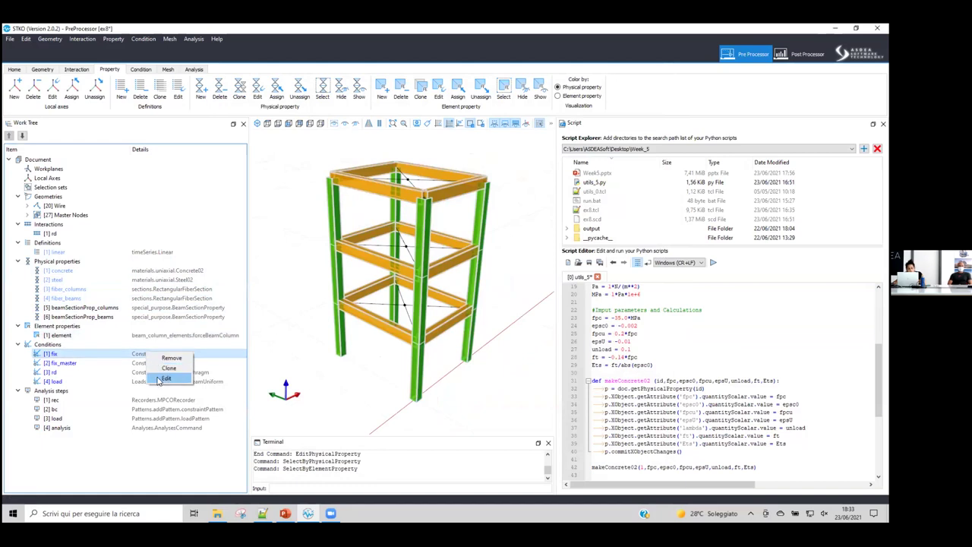
pyautogui.click(164, 378)
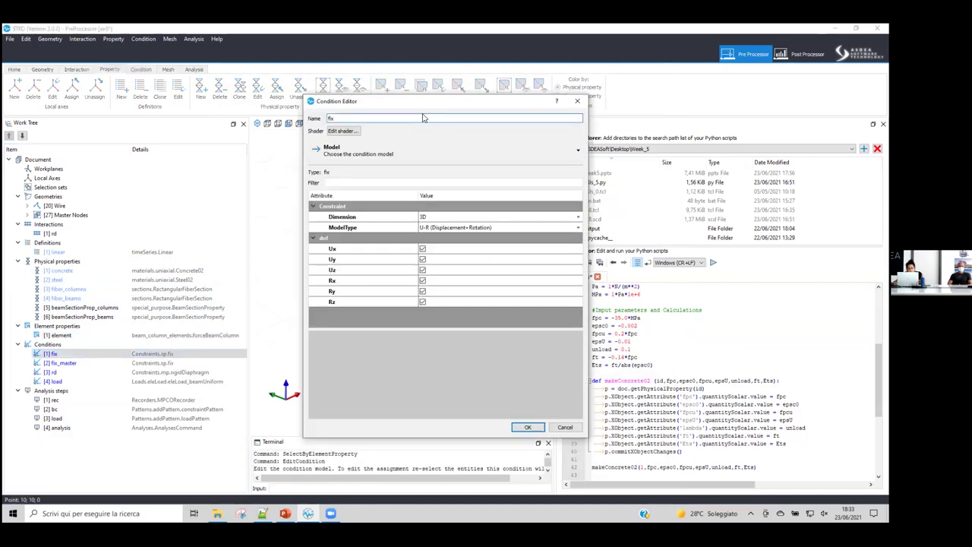
pyautogui.click(156, 366)
pyautogui.rightClick(155, 370)
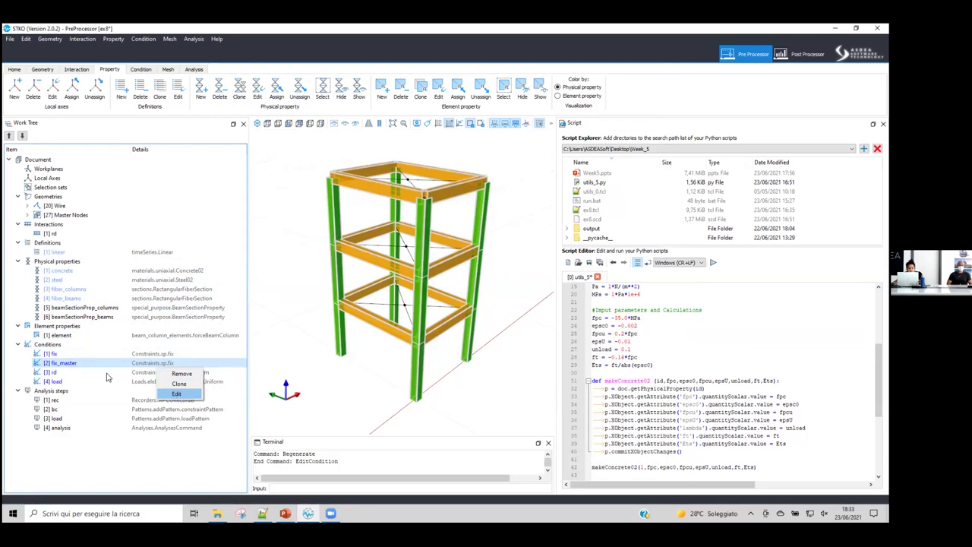
pyautogui.press('Escape')
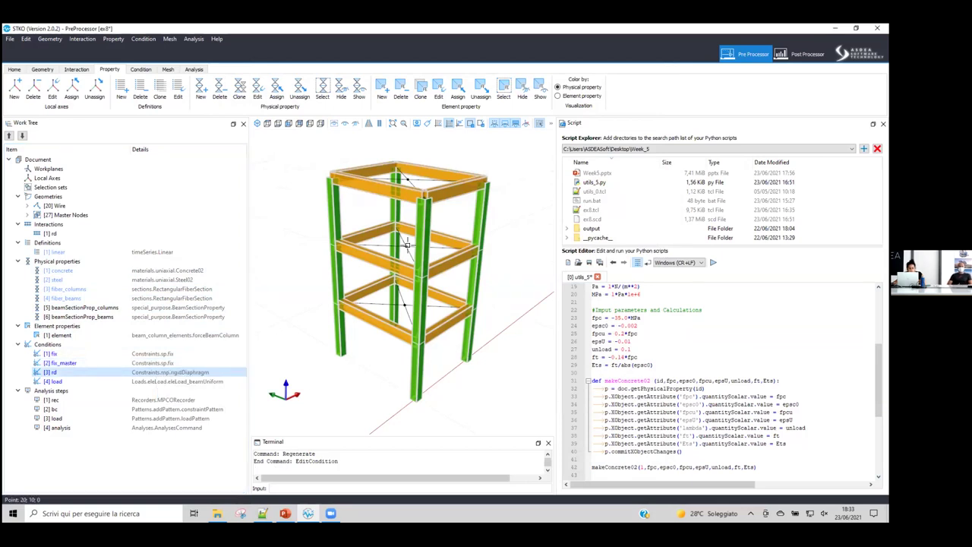
# - Point out the rd condition, open the load condition to check its uniform beam load components and affected beams, and accept it
pyautogui.click(129, 373)
pyautogui.click(127, 381)
pyautogui.rightClick(127, 382)
pyautogui.click(139, 408)
pyautogui.moveTo(396, 106); pyautogui.dragTo(616, 121)
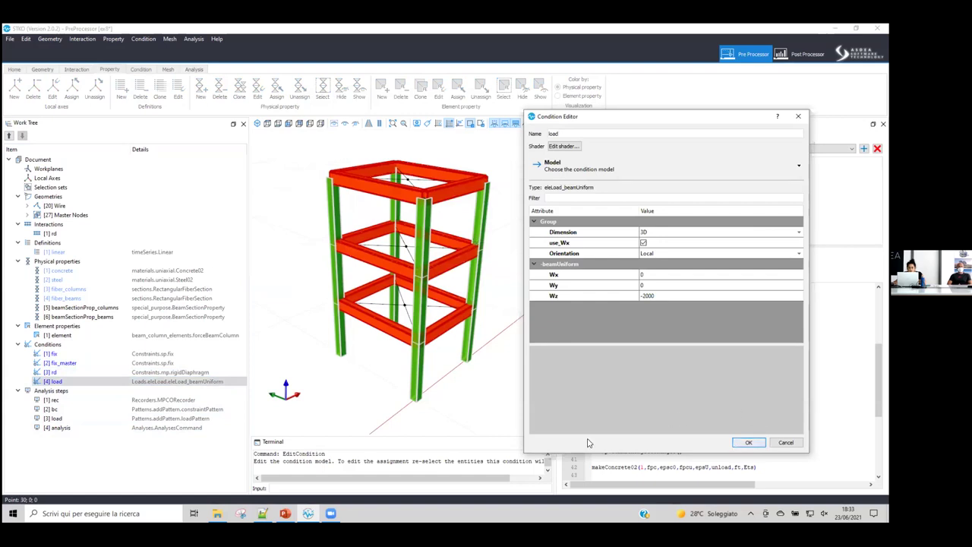
pyautogui.click(748, 442)
# - Switch to ex8.tcl in Notepad++ and highlight the uniaxialMaterial lines that create the Concrete02 and Steel02 materials
pyautogui.moveTo(262, 514)
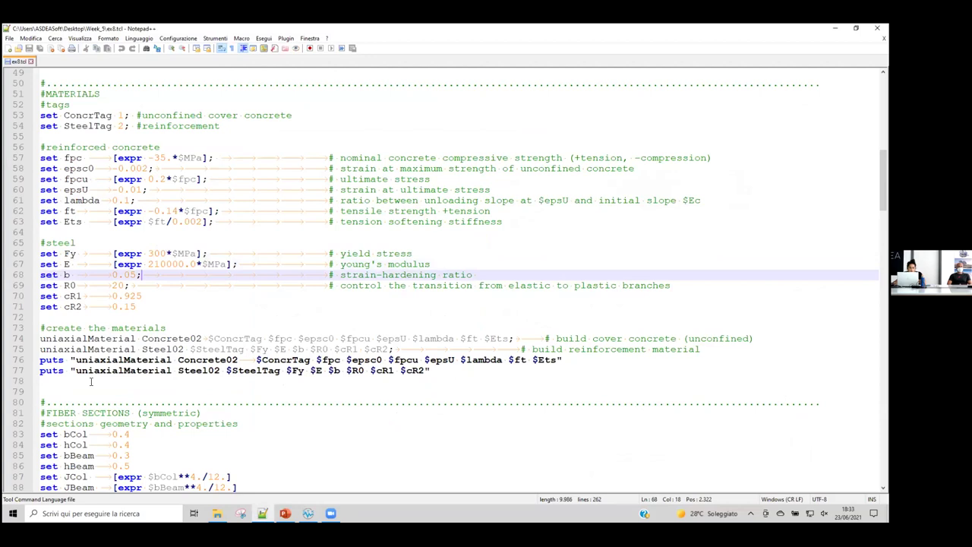
pyautogui.scroll(1, 91, 382)
pyautogui.doubleClick(65, 371)
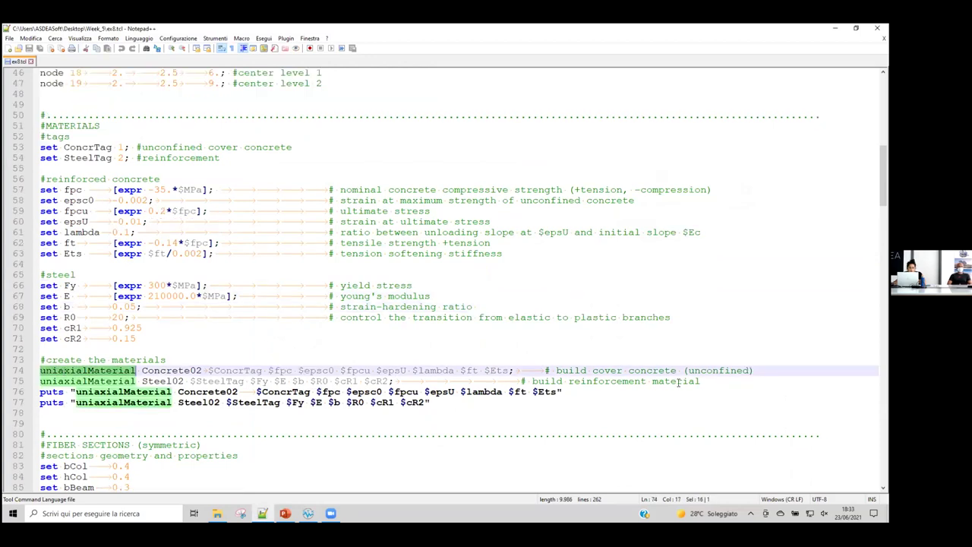
pyautogui.tripleClick(342, 380)
# - Examine the fiber section geometry, reinforcement and cover parameters and the column and beam section commands in ex8.tcl
pyautogui.scroll(-9, 343, 380)
pyautogui.scroll(-3, 396, 330)
pyautogui.scroll(-1, 365, 312)
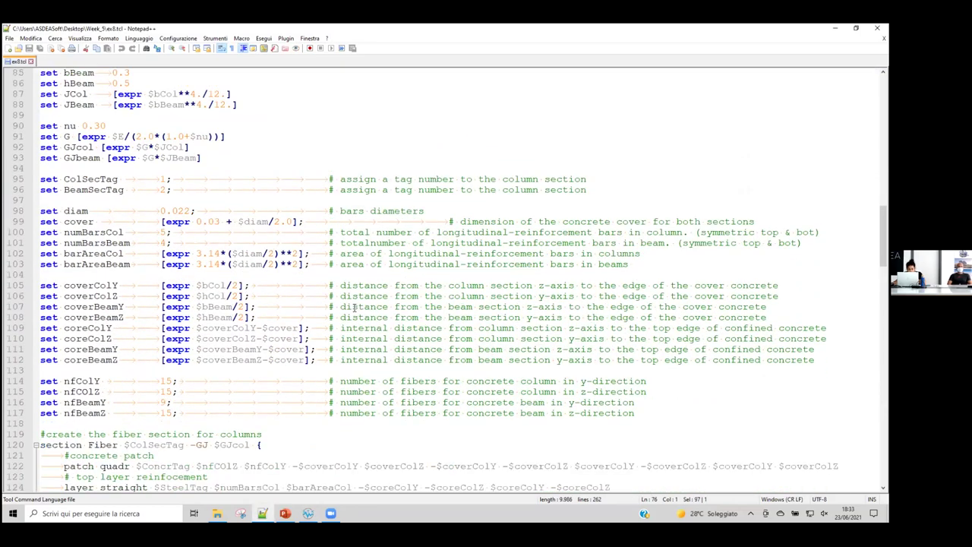
pyautogui.scroll(3, 353, 307)
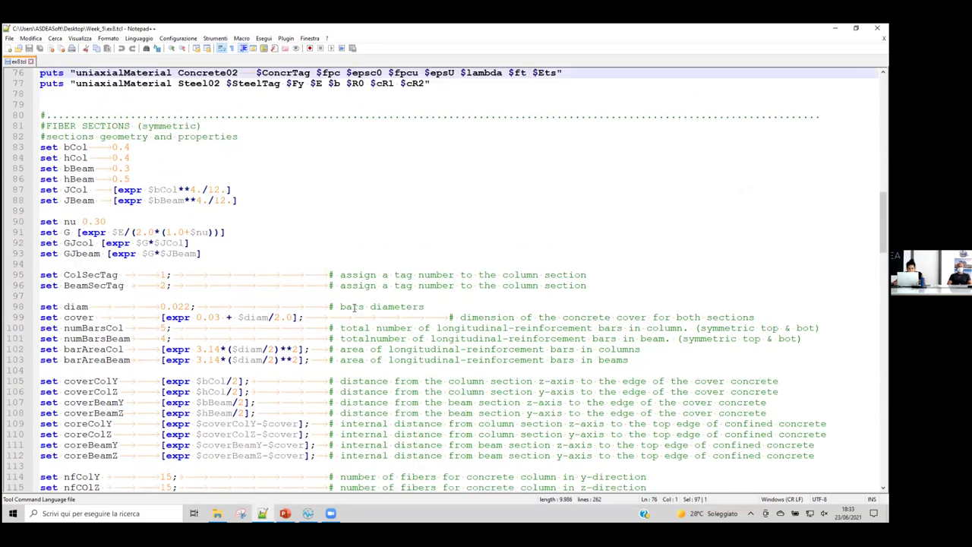
pyautogui.scroll(-1, 287, 243)
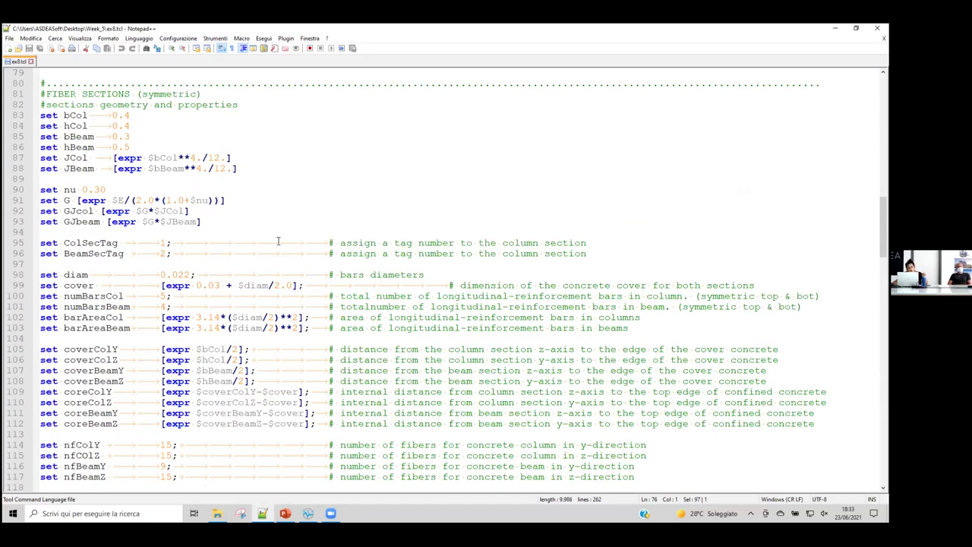
pyautogui.scroll(-8, 278, 241)
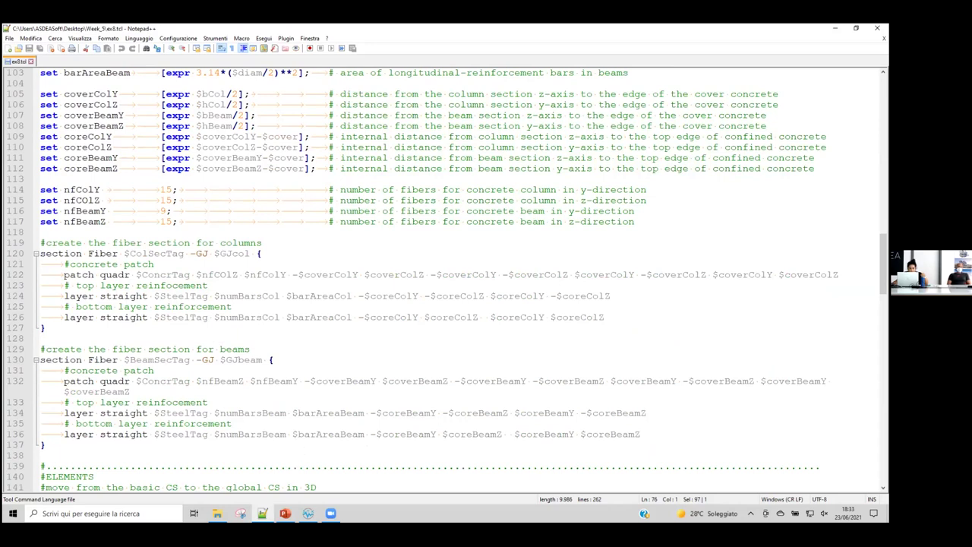
# - Switch to the Week5.pptx presentation in PowerPoint and review the Fiber (OpenSees) command syntax on slide 20
pyautogui.hotkey('alt', 'Tab')
pyautogui.scroll(8, 103, 385)
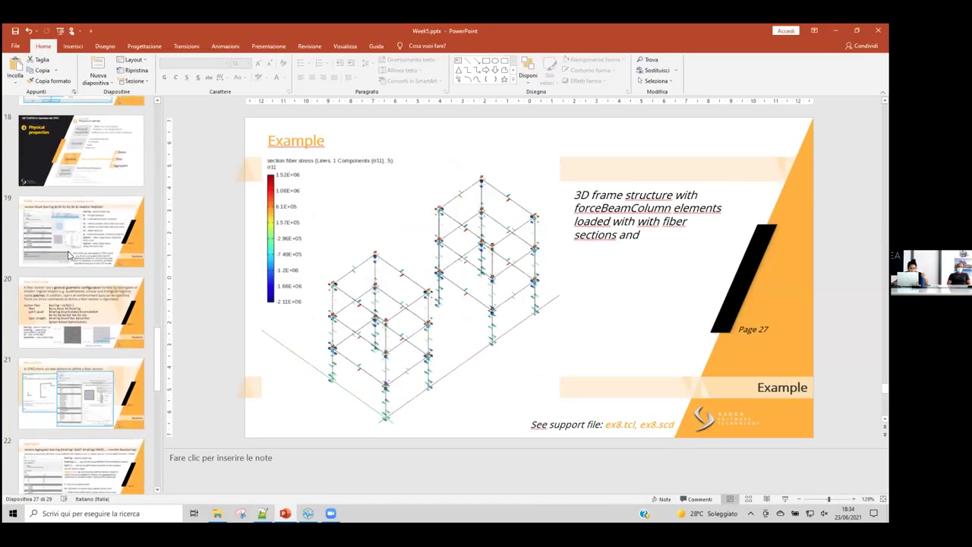
pyautogui.click(102, 385)
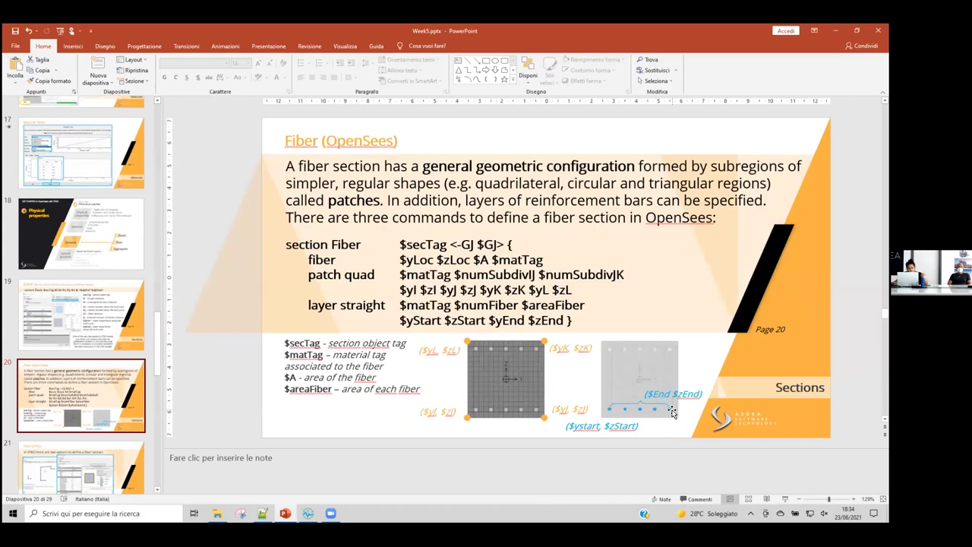
pyautogui.moveTo(331, 514)
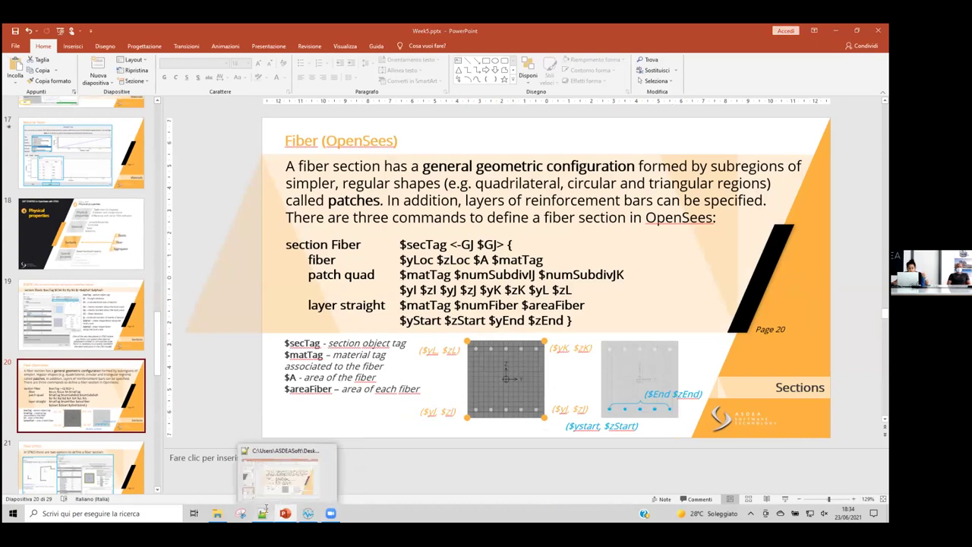
# - Return to ex8.tcl and review the geomTransf vectors, the forceBeamColumn element loops and the mpco recorder command
pyautogui.click(262, 513)
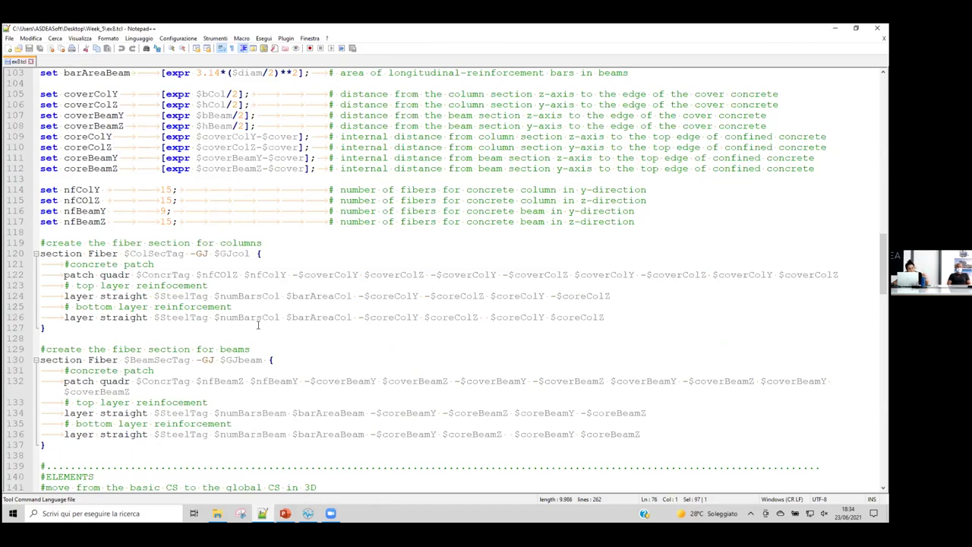
pyautogui.scroll(-10, 258, 325)
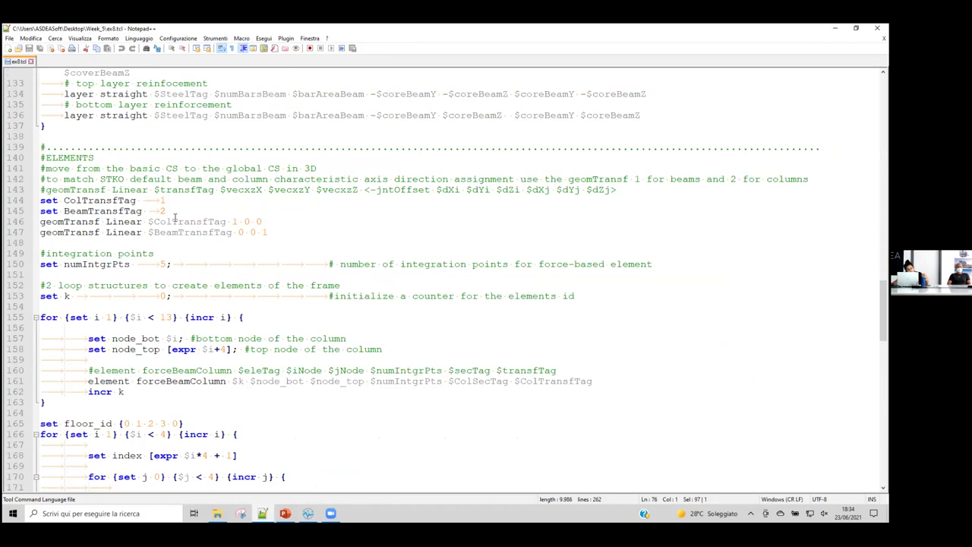
pyautogui.moveTo(263, 221)
pyautogui.mouseDown()
pyautogui.moveTo(233, 223)
pyautogui.moveTo(272, 233)
pyautogui.mouseUp()
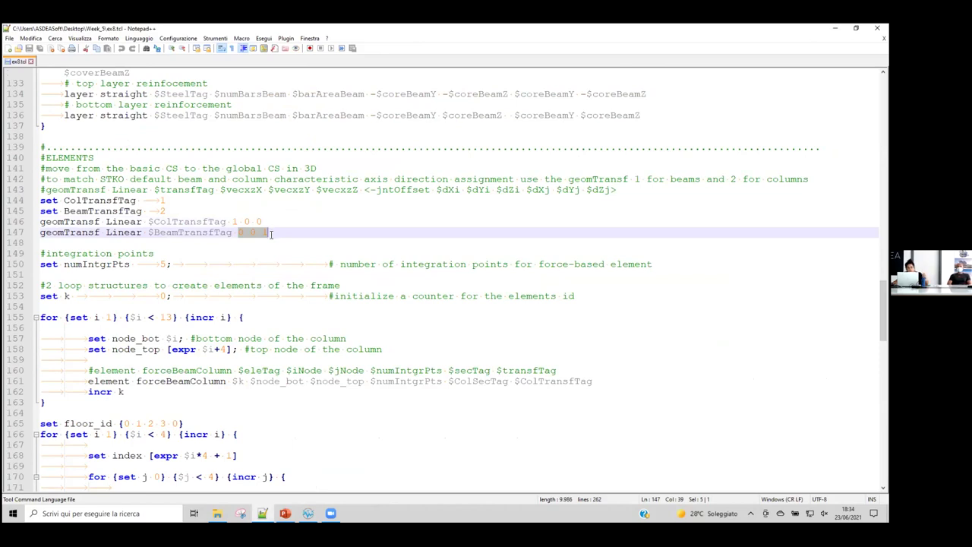
pyautogui.scroll(-5, 199, 222)
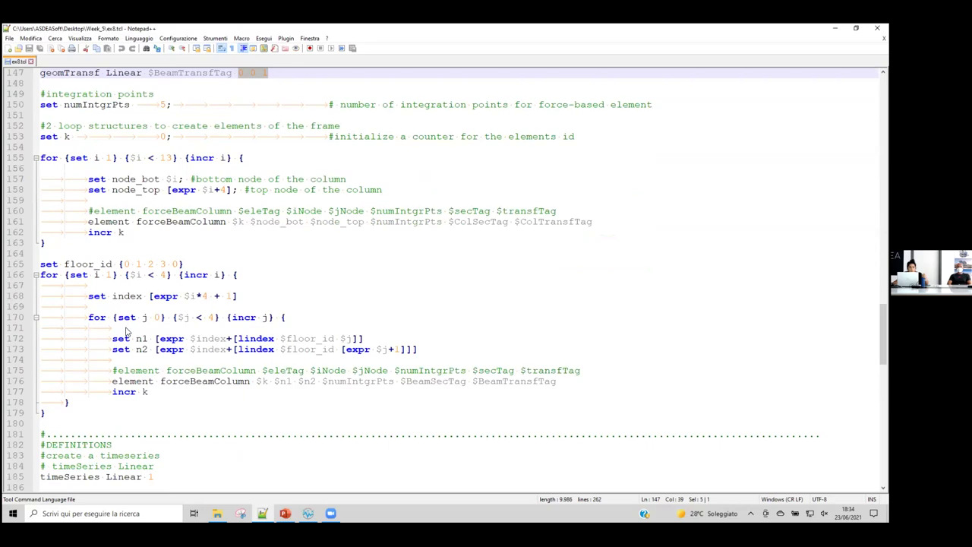
pyautogui.press('F3')
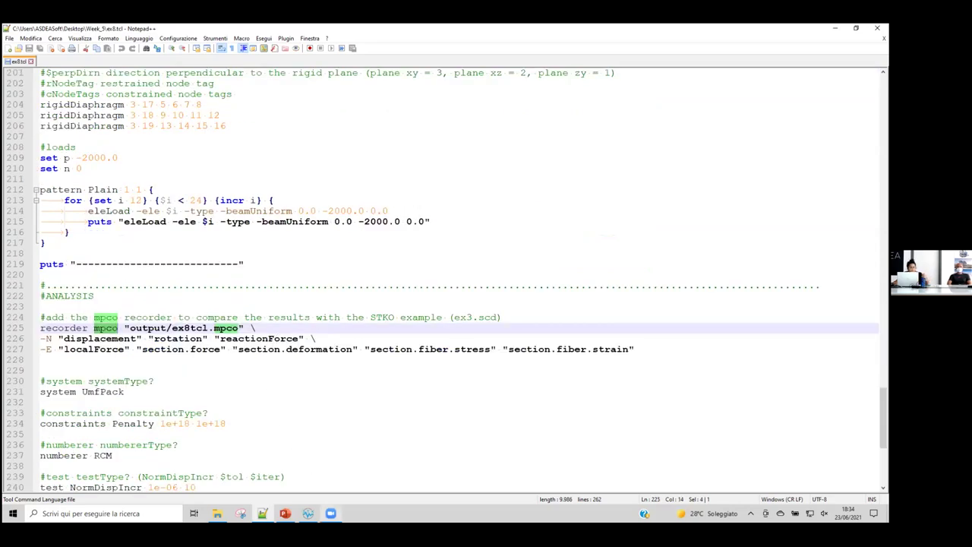
# - Switch to the STKO post processor, open the ex8.mpco database from the output folder and inspect its displacement plot
pyautogui.hotkey('alt', 'Tab')
pyautogui.click(798, 50)
pyautogui.click(140, 92)
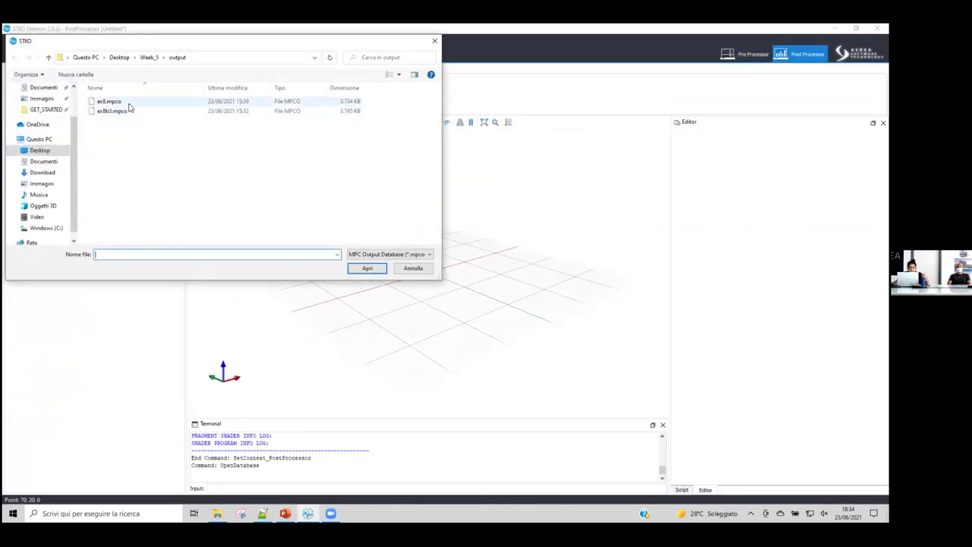
pyautogui.doubleClick(128, 103)
pyautogui.moveTo(357, 186); pyautogui.dragTo(402, 232)
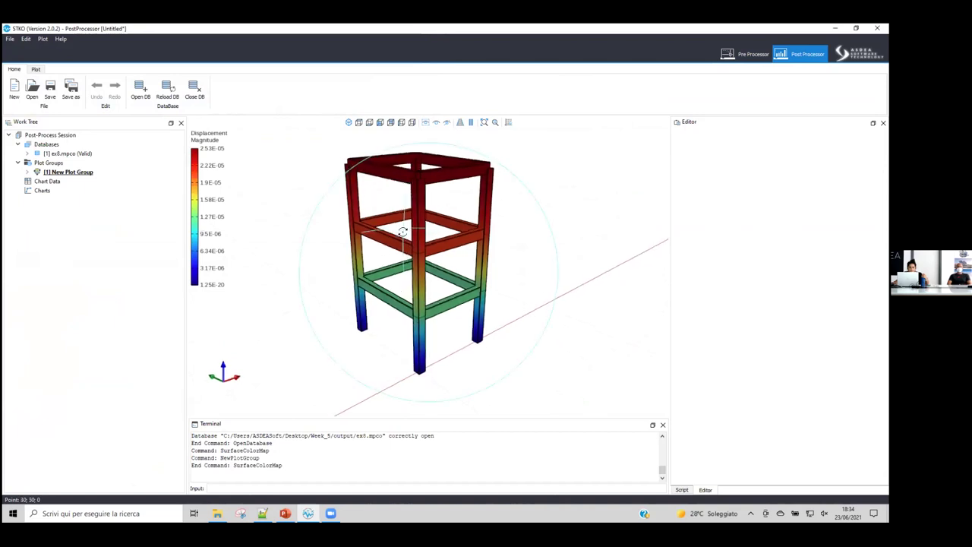
# - Open the ex8tcl.mpco database and add a second displacement Surface Color Map using it to the first plot group
pyautogui.click(141, 93)
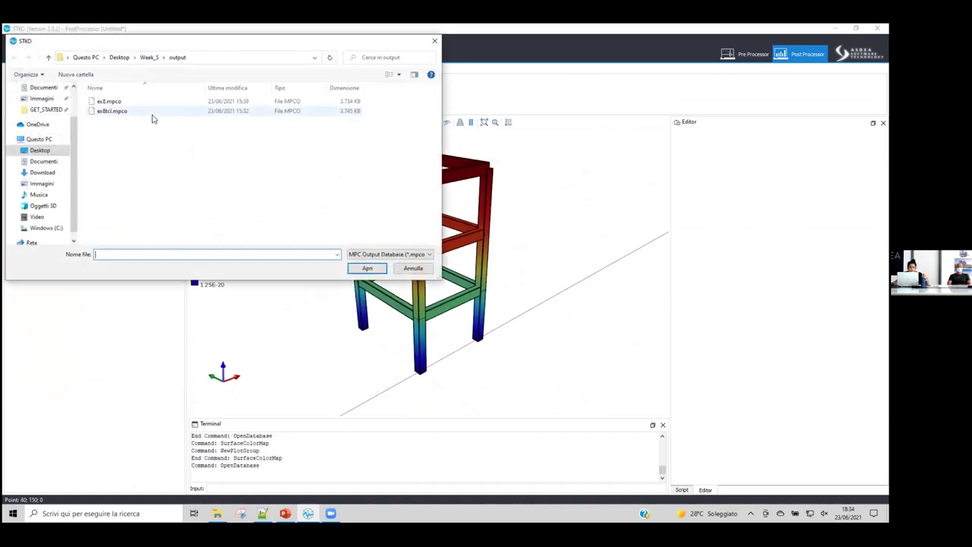
pyautogui.doubleClick(144, 112)
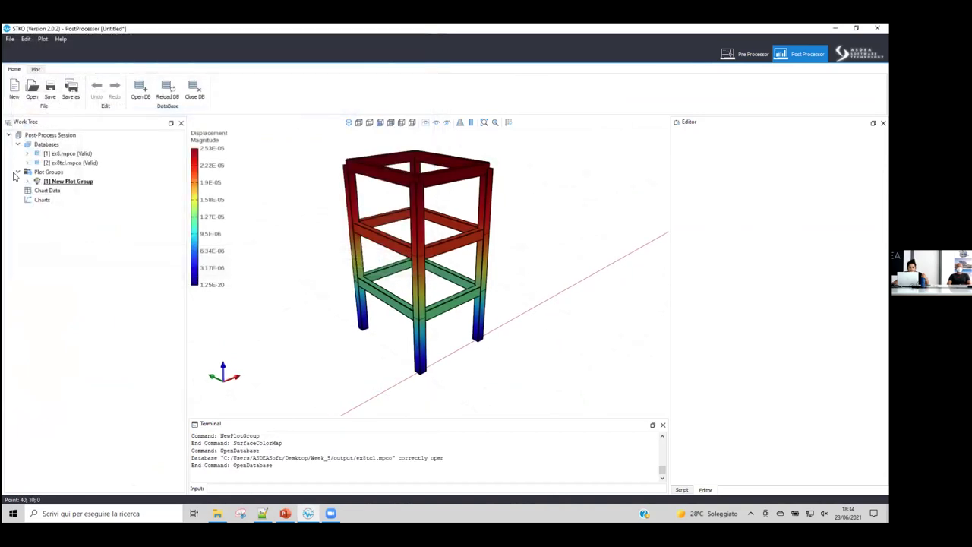
pyautogui.doubleClick(51, 183)
pyautogui.click(35, 69)
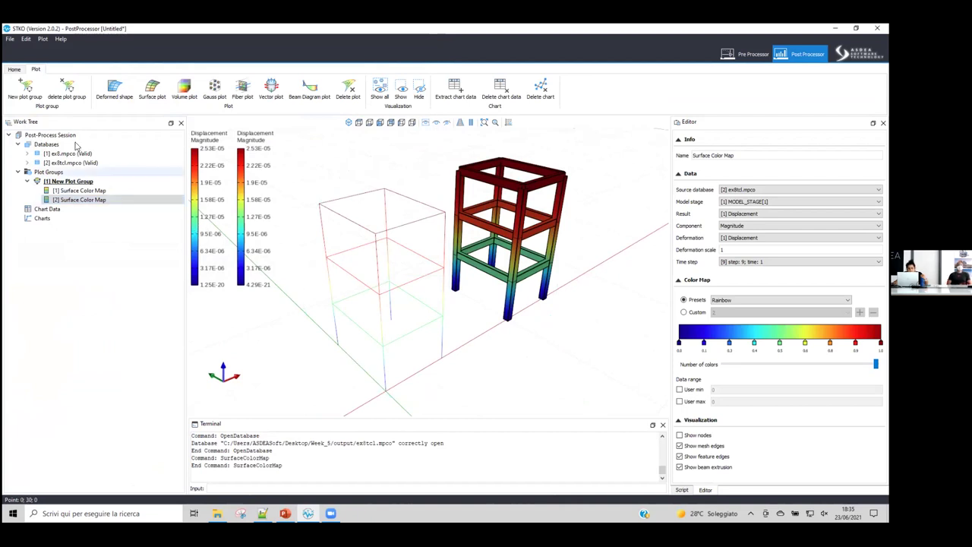
# - Create a new plot group with two section.fiber.stress Fiber Color Maps, the first sourced from ex8tcl.mpco and the second from ex8.mpco
pyautogui.click(25, 89)
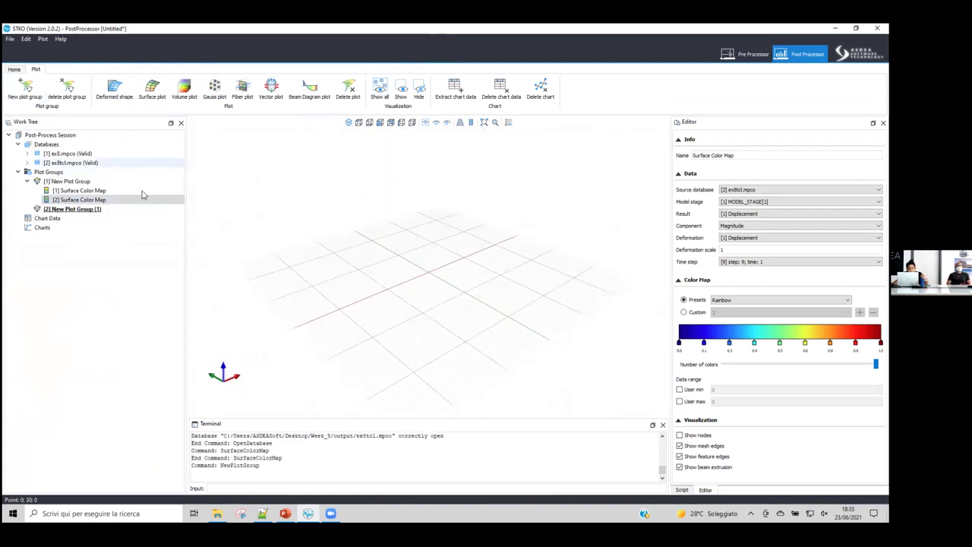
pyautogui.click(243, 90)
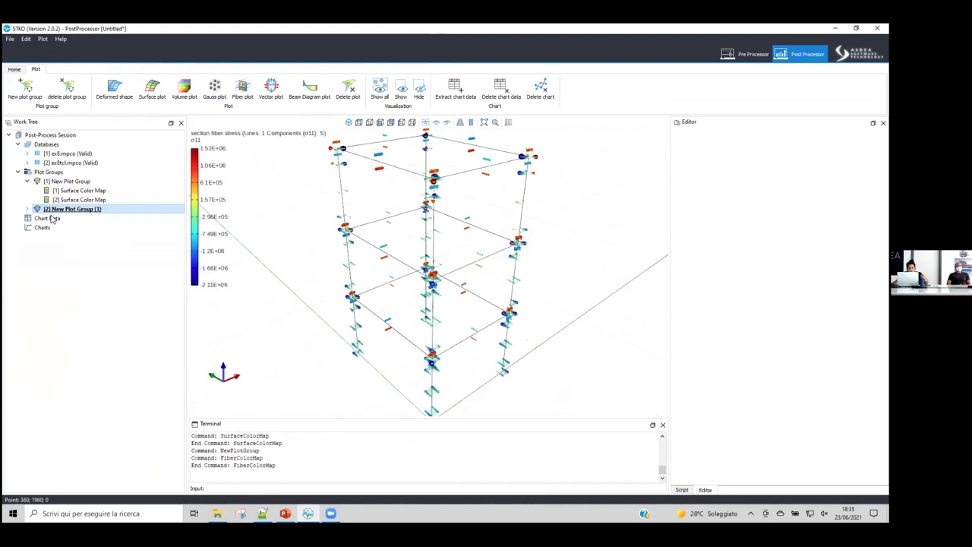
pyautogui.click(139, 215)
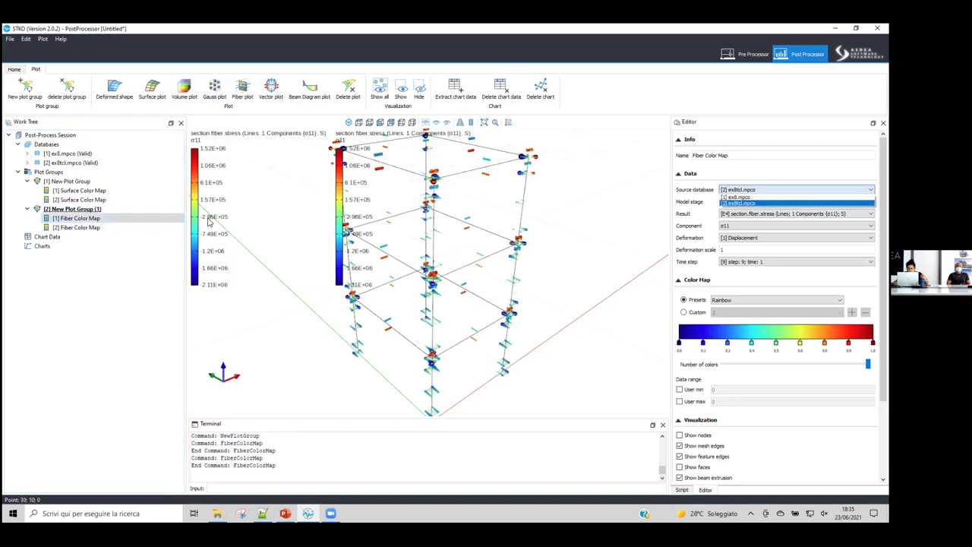
pyautogui.click(137, 227)
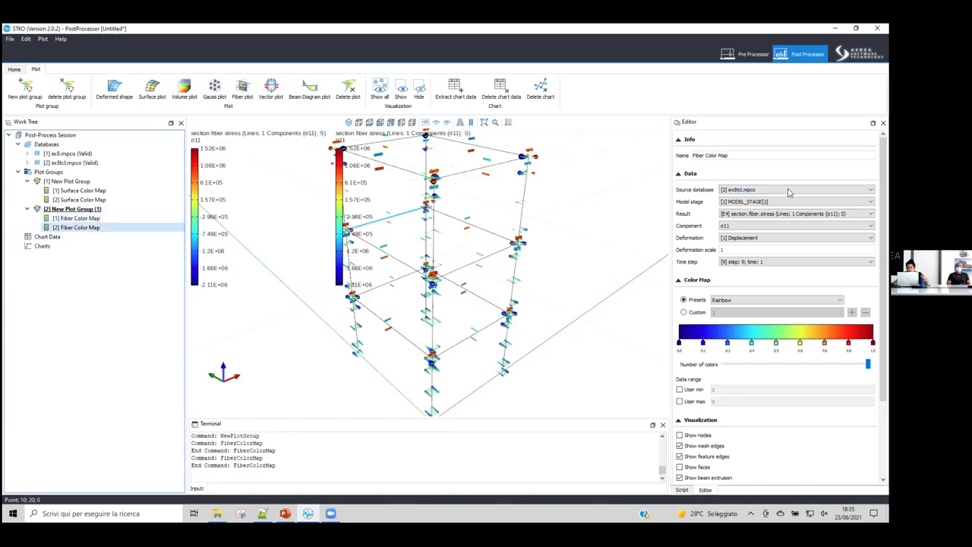
pyautogui.moveTo(502, 249); pyautogui.dragTo(578, 319)
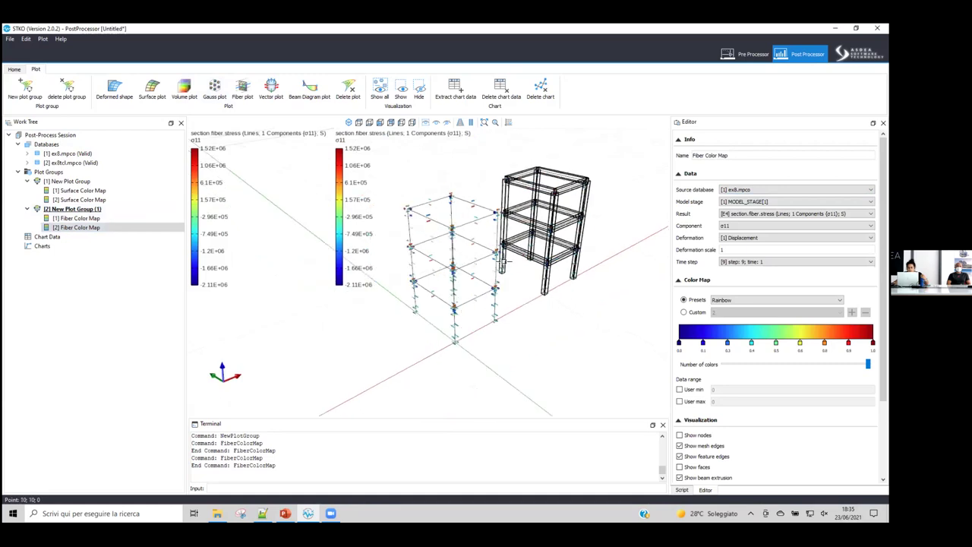
# - Hide the mesh edges and feature edges of the ex8.mpco fiber plot and view both frames side by side
pyautogui.click(699, 446)
pyautogui.click(699, 457)
pyautogui.moveTo(463, 262); pyautogui.dragTo(435, 259)
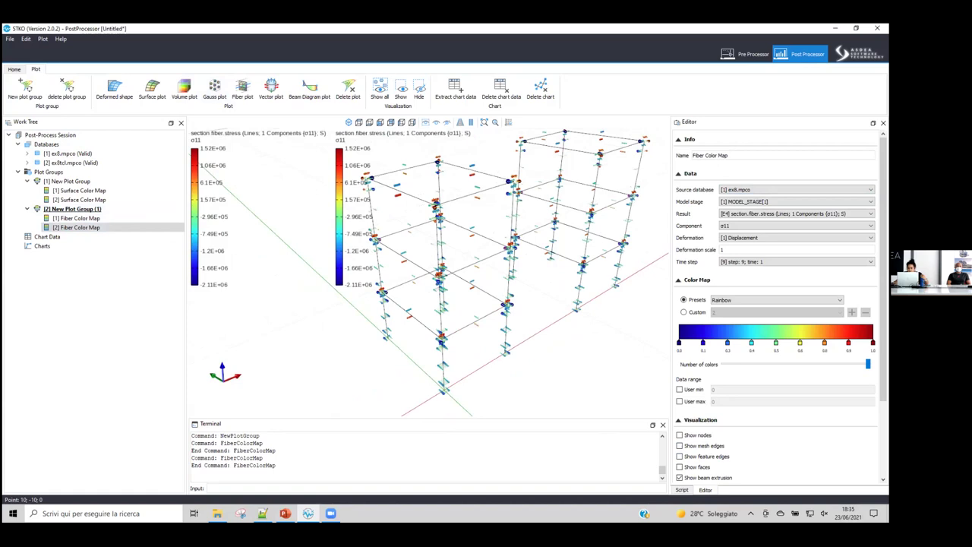
# - Set the ex8.mpco fiber plot's particle scaling to Constant with a size factor of 0.1, exclude Material 1 and inspect the remaining fibers
pyautogui.scroll(-3, 745, 392)
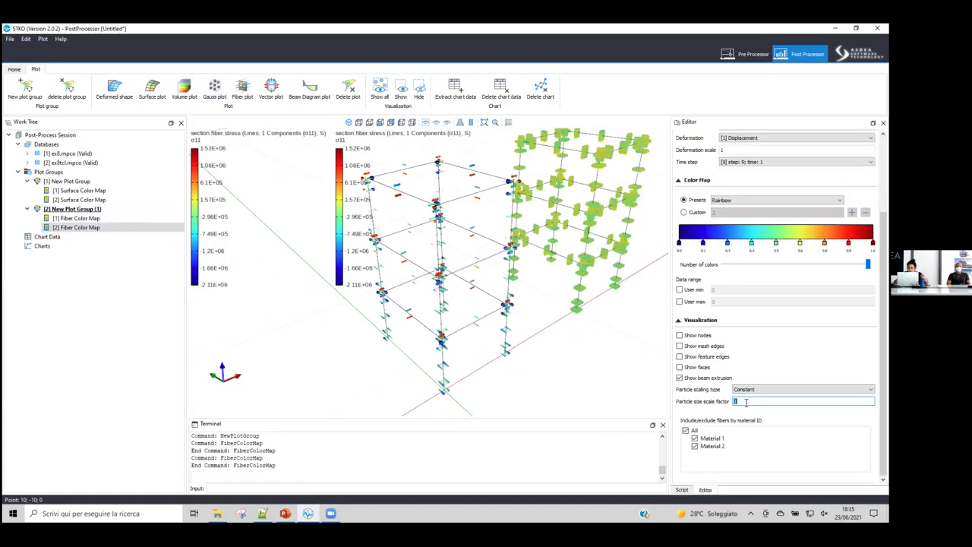
pyautogui.write('0.1')
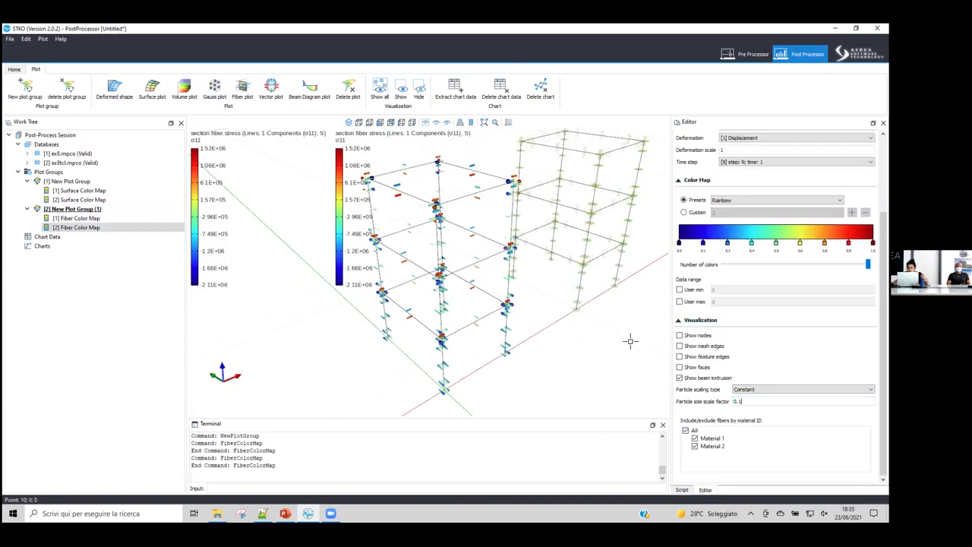
pyautogui.click(694, 439)
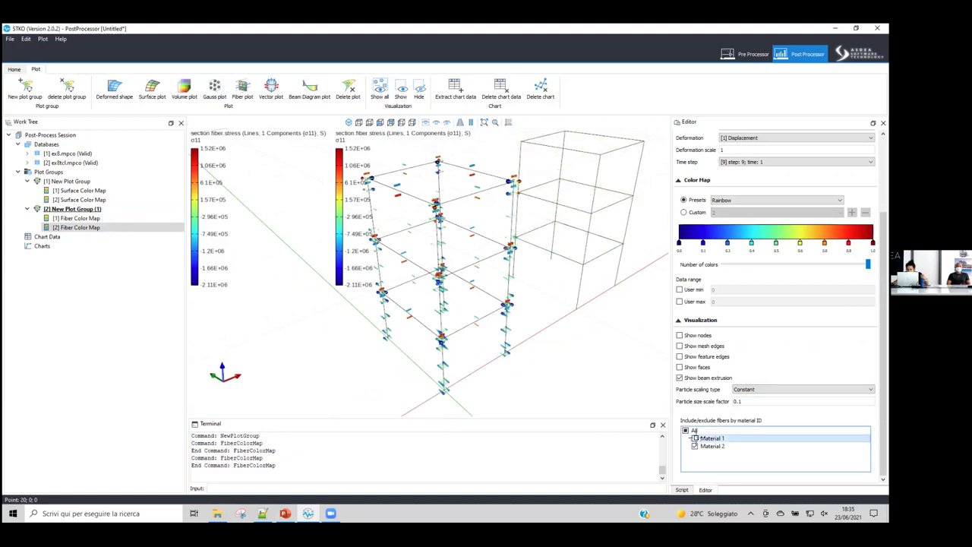
pyautogui.scroll(5, 479, 170)
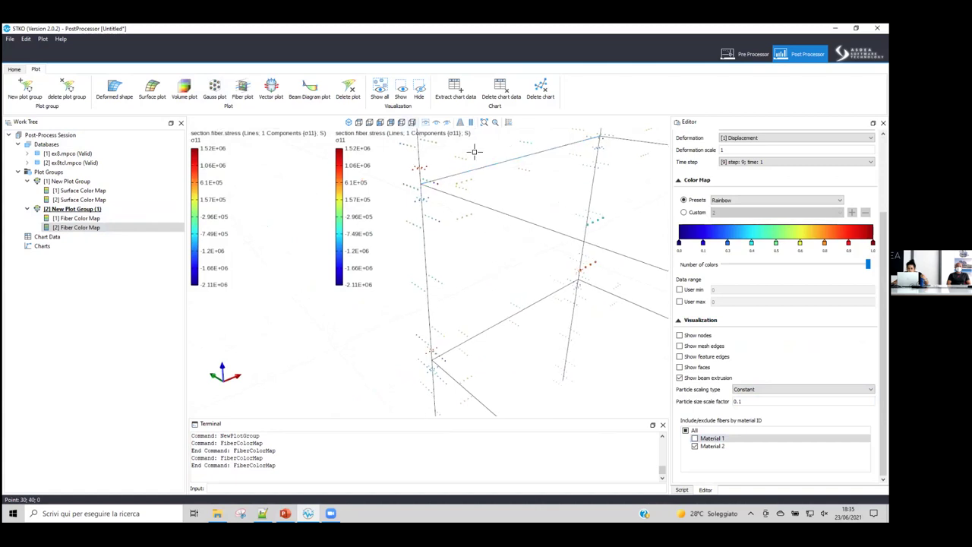
pyautogui.moveTo(578, 215)
pyautogui.mouseDown()
pyautogui.moveTo(445, 196)
pyautogui.moveTo(496, 198)
pyautogui.mouseUp()
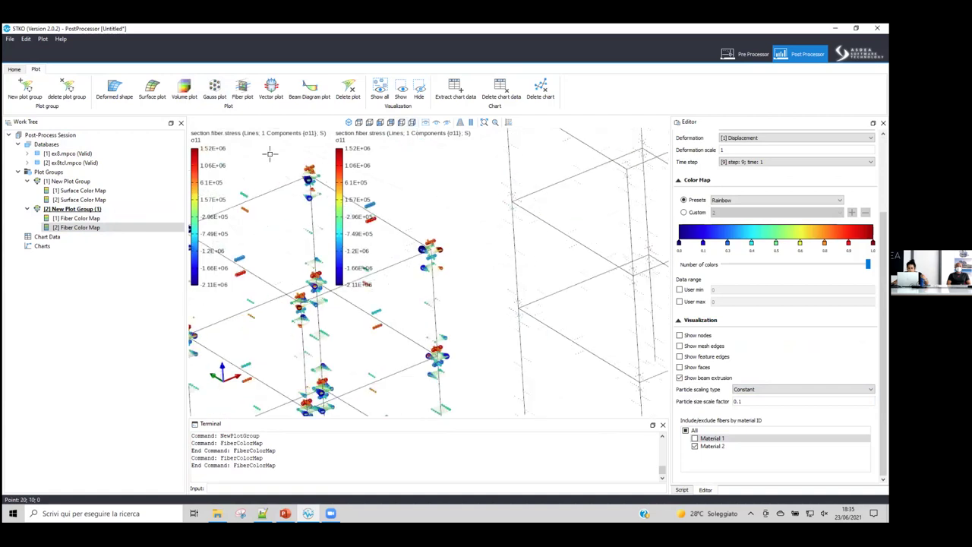
# - Set the ex8tcl.mpco fiber plot's particle scaling to Constant with a size factor of 0.1, include only Material 2 and inspect both frames
pyautogui.click(145, 218)
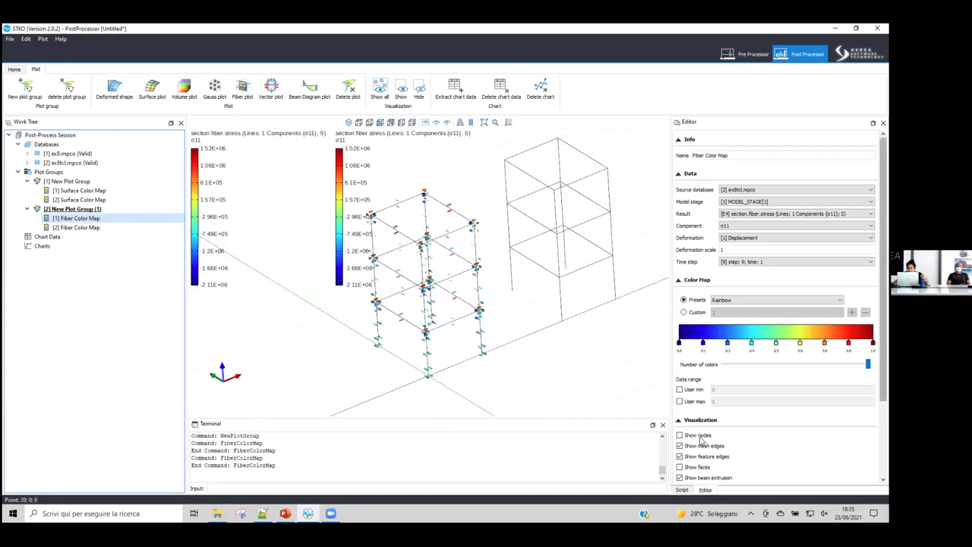
pyautogui.scroll(-2, 744, 390)
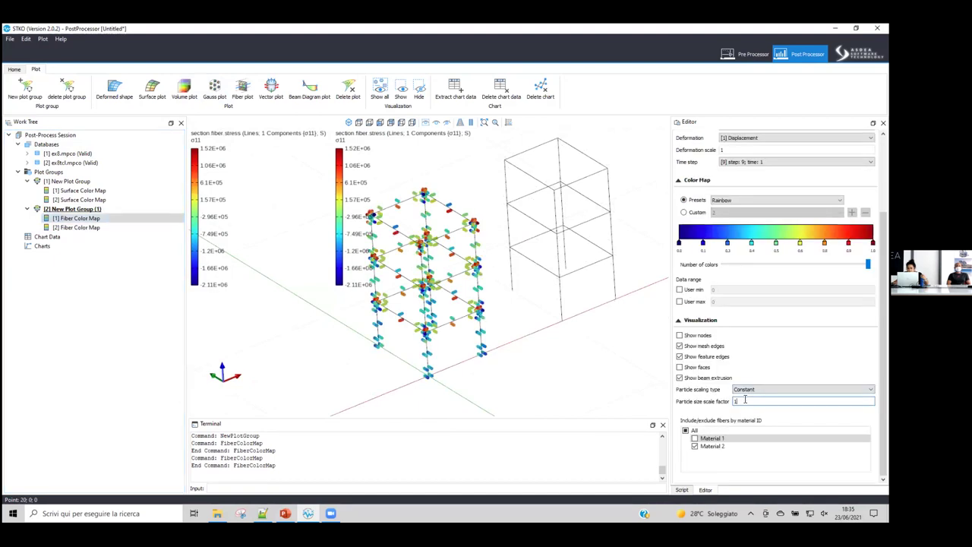
pyautogui.write('0.1')
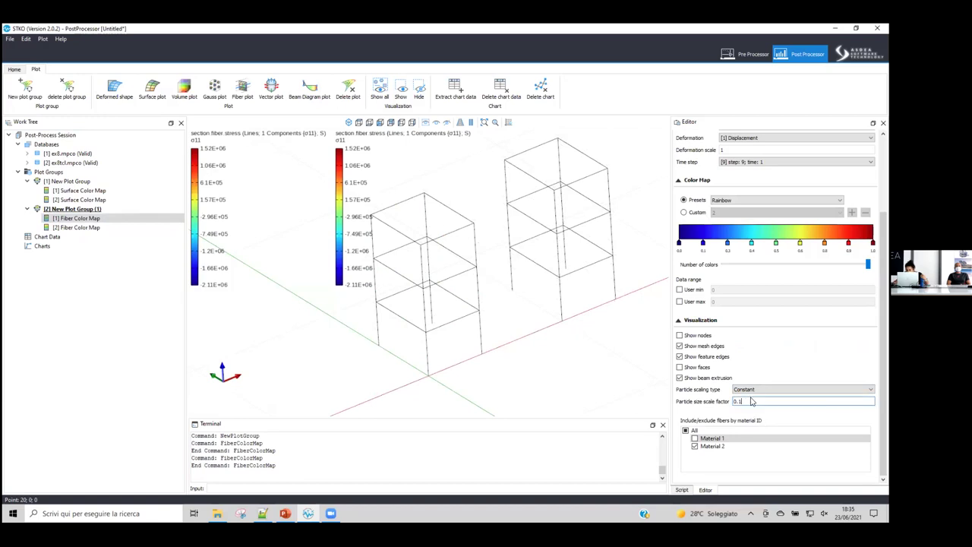
pyautogui.click(727, 442)
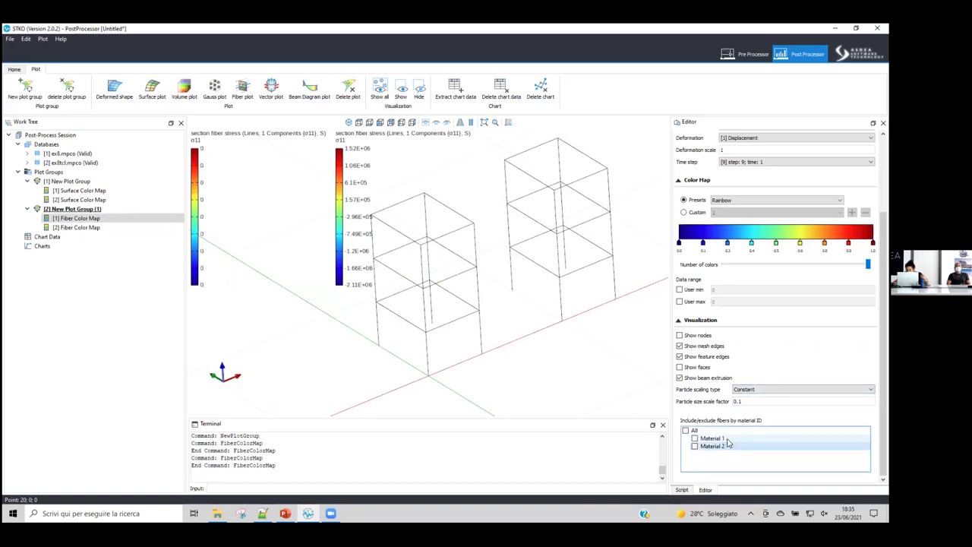
pyautogui.click(705, 447)
pyautogui.scroll(3, 493, 262)
pyautogui.scroll(3, 493, 263)
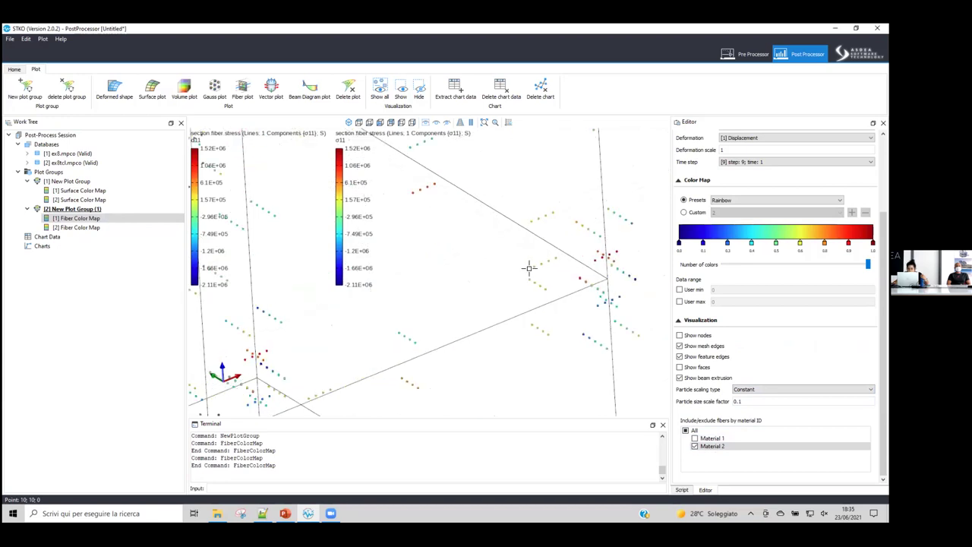
pyautogui.scroll(-5, 555, 278)
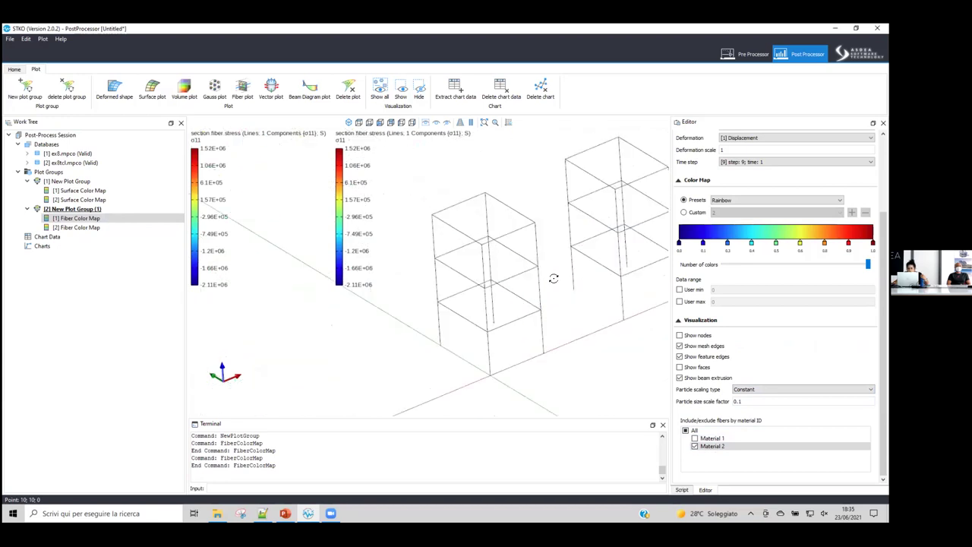
pyautogui.moveTo(563, 274); pyautogui.dragTo(501, 286)
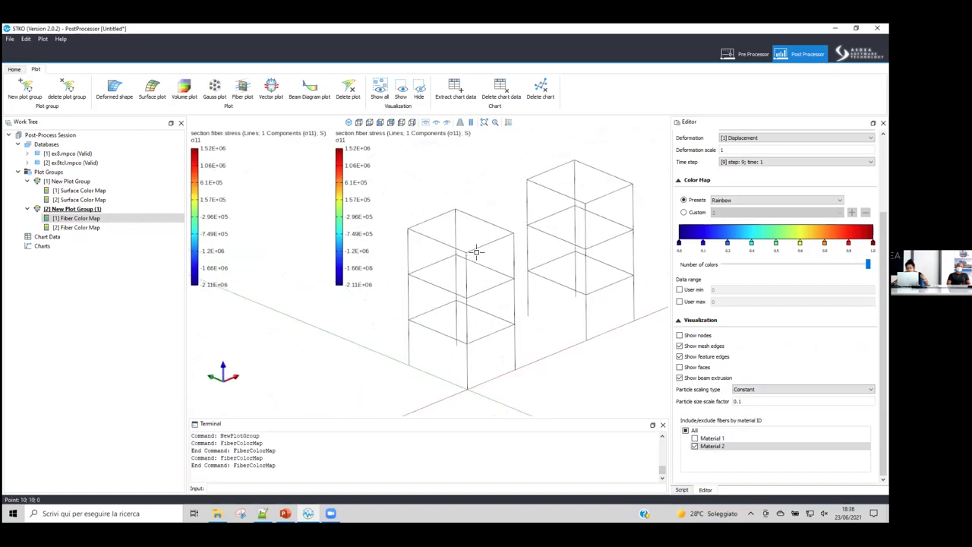
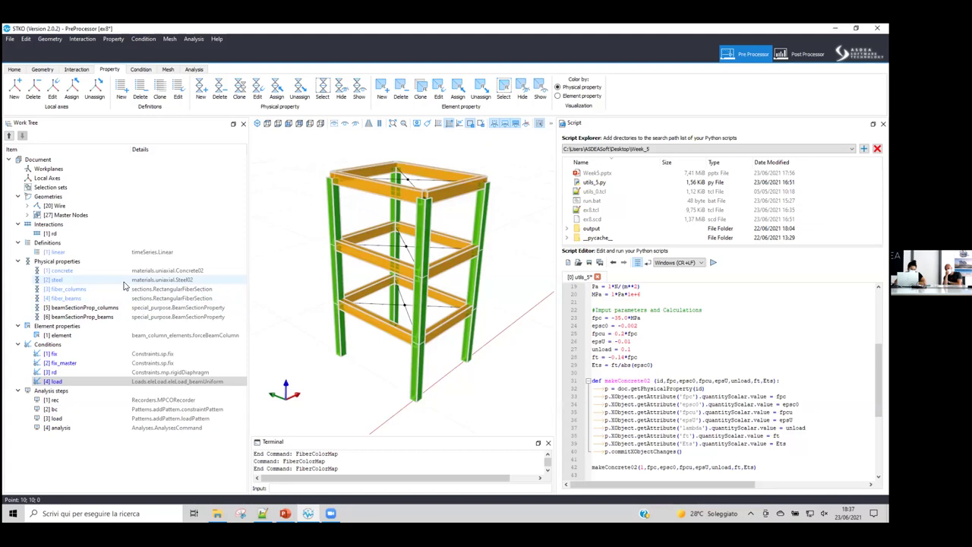
# - Shift the concrete material down the physical properties list to the fifth position, below beamSectionProp_columns
pyautogui.click(74, 273)
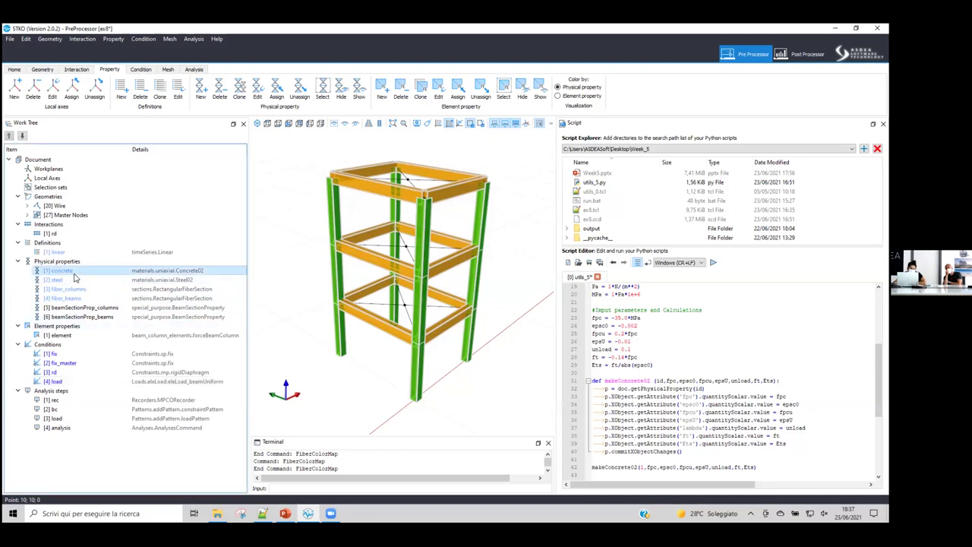
pyautogui.click(22, 136)
pyautogui.click(22, 136)
pyautogui.click(22, 136)
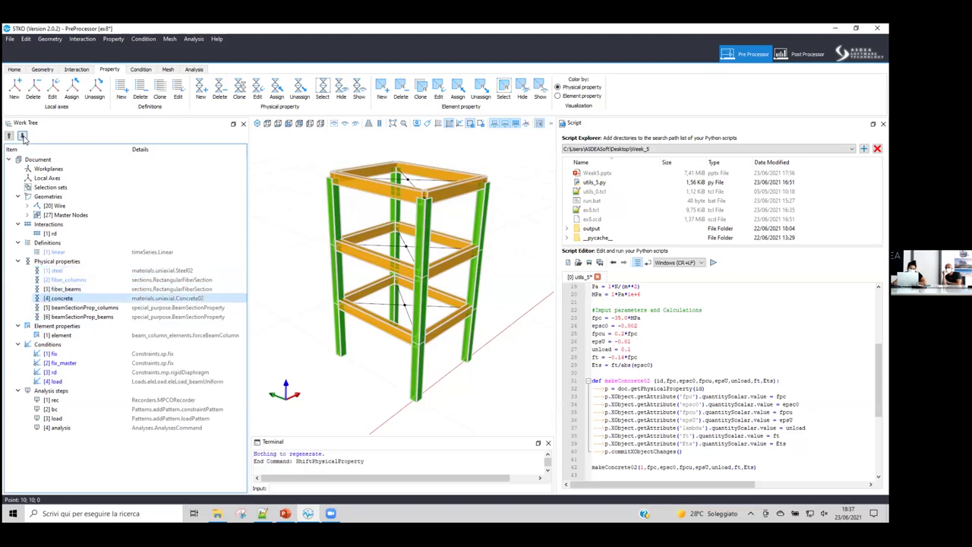
pyautogui.click(22, 136)
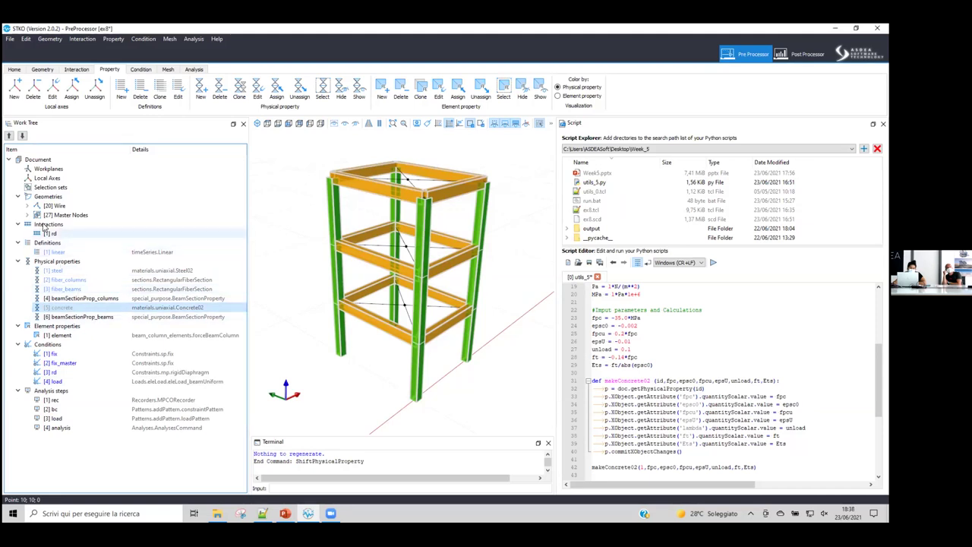
# - Shift the concrete material back up to the first position in the physical properties list
pyautogui.click(9, 136)
pyautogui.click(9, 136)
pyautogui.click(9, 136)
pyautogui.click(9, 136)
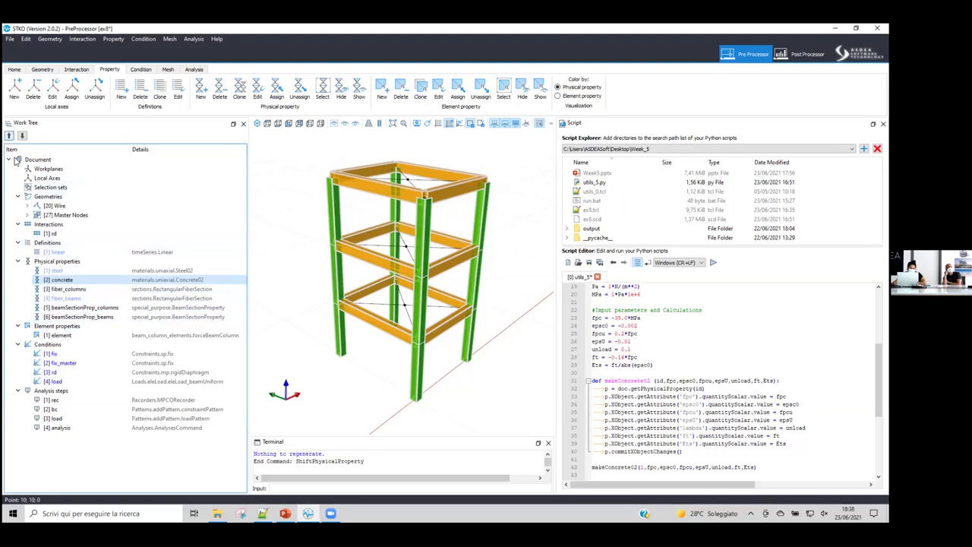
# - Undo the reordering of the concrete physical property
pyautogui.rightClick(102, 291)
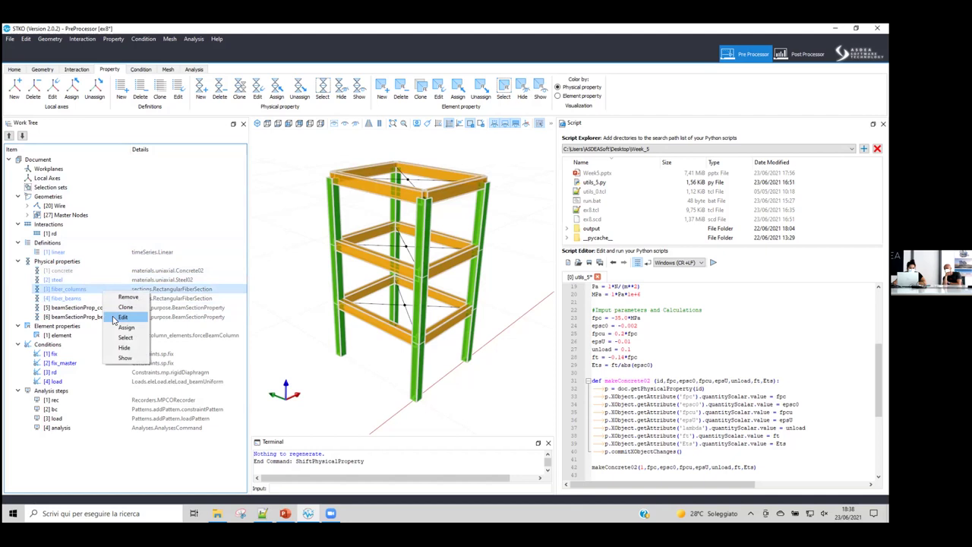
pyautogui.click(79, 289)
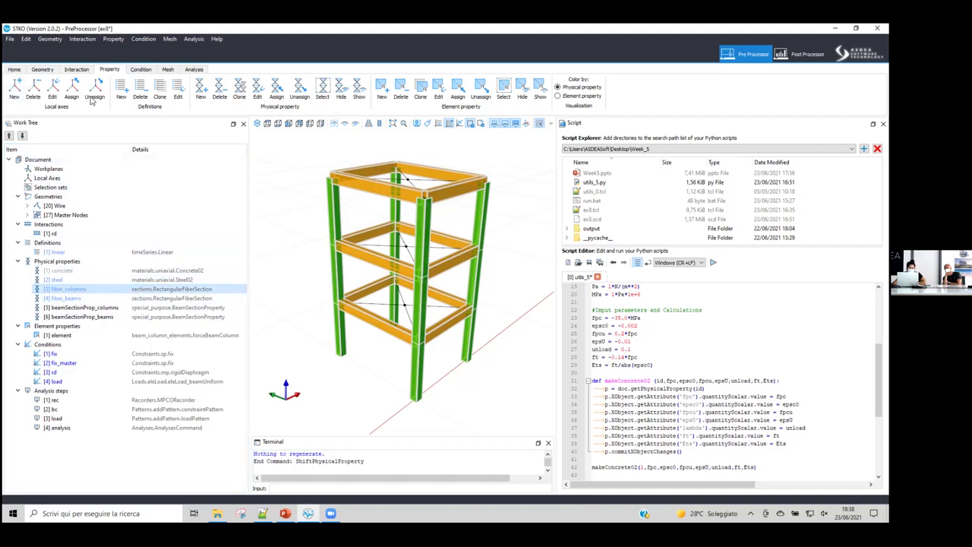
pyautogui.click(13, 69)
pyautogui.click(97, 89)
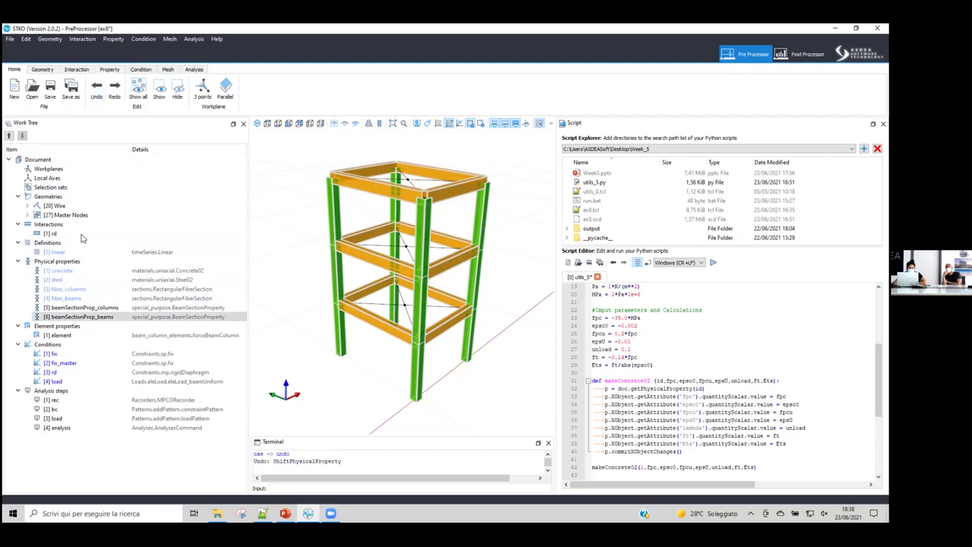
# - Open the fiber_columns section for editing, widen the attribute names and set its Concrete (Core) Material to None
pyautogui.click(64, 289)
pyautogui.rightClick(64, 289)
pyautogui.click(85, 326)
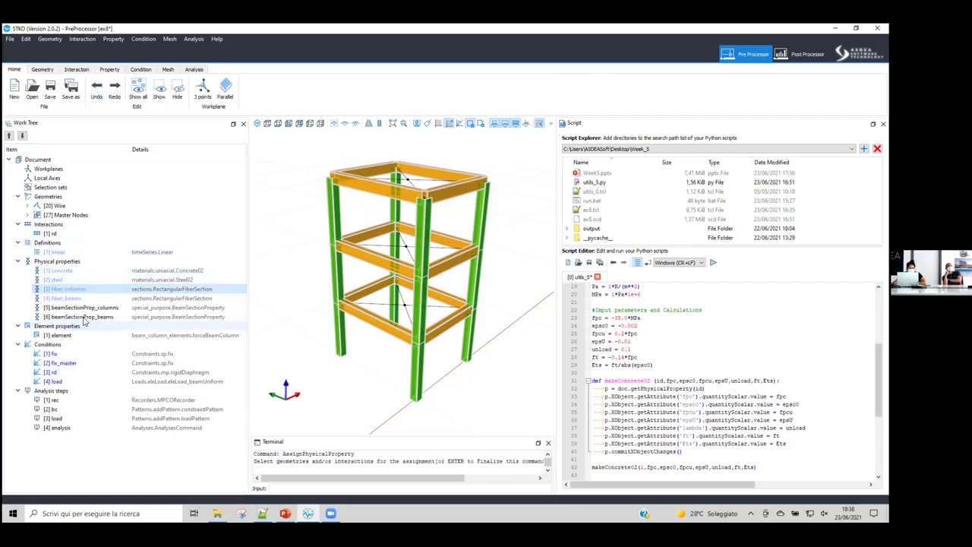
pyautogui.doubleClick(76, 290)
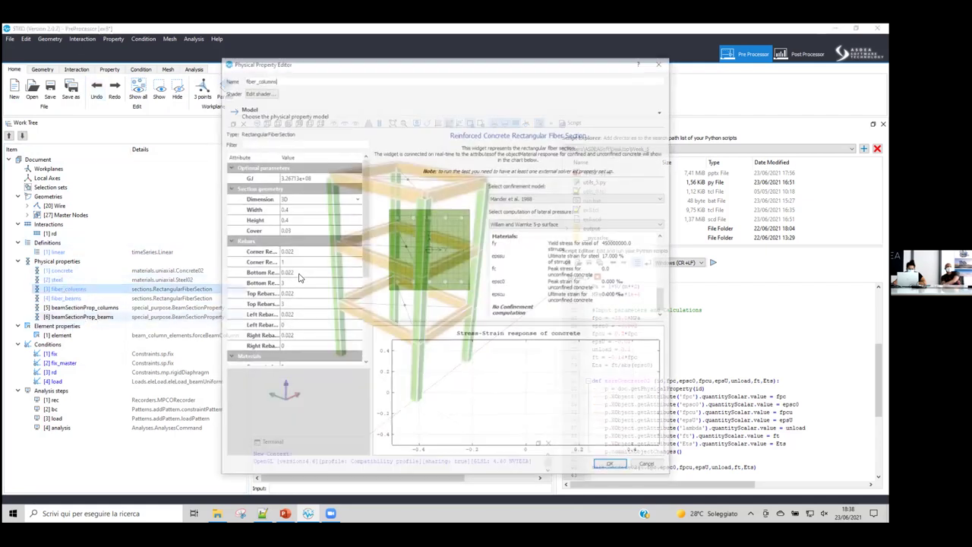
pyautogui.scroll(-1, 312, 273)
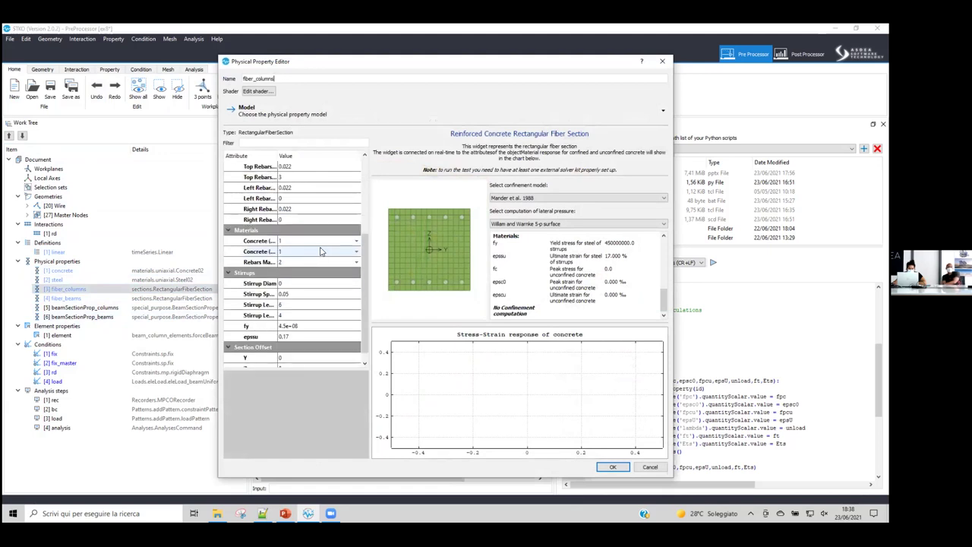
pyautogui.moveTo(278, 159); pyautogui.dragTo(309, 161)
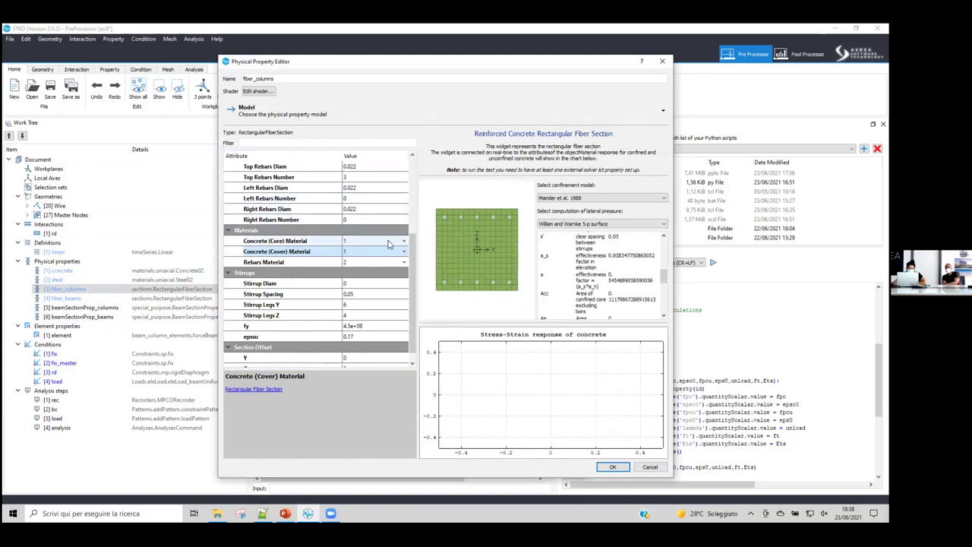
pyautogui.click(382, 241)
pyautogui.click(380, 242)
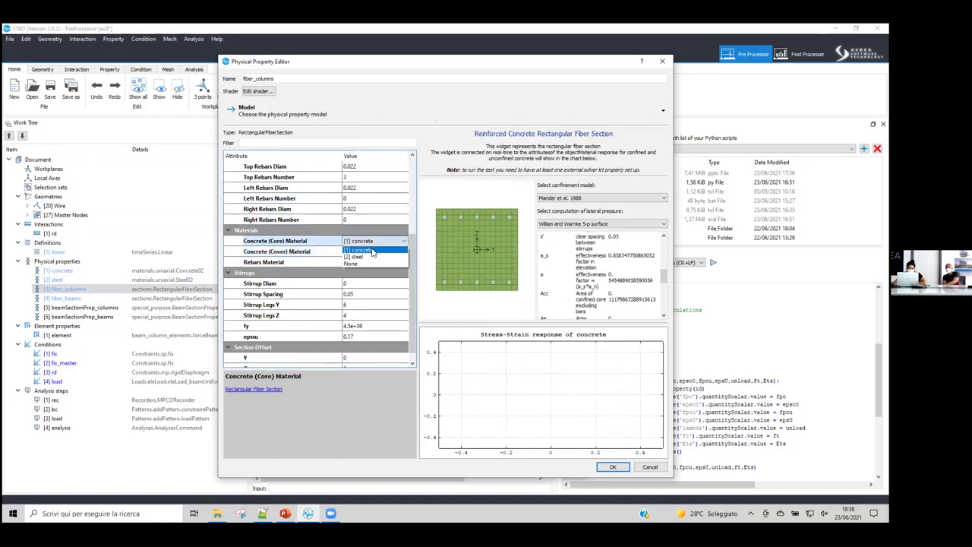
pyautogui.click(371, 264)
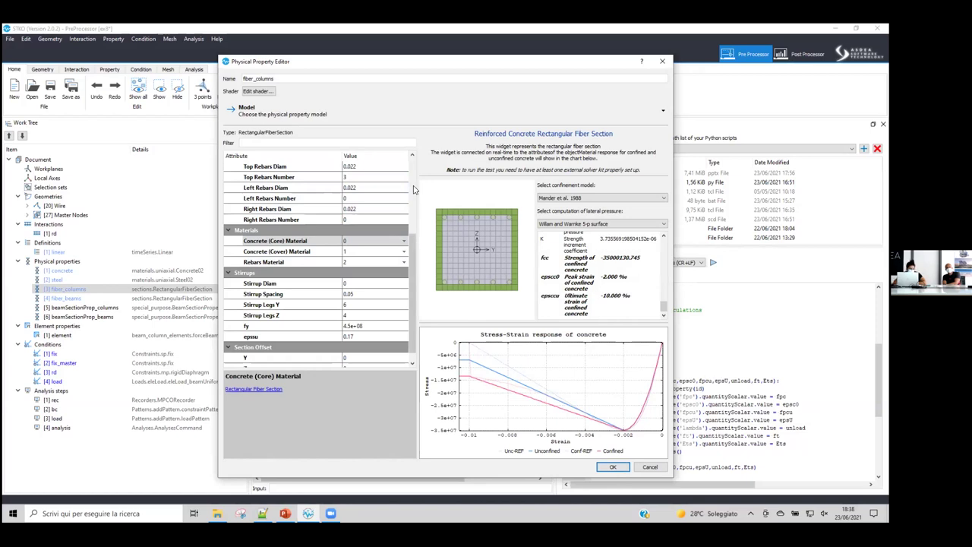
# - Set the corner rebar diameter of the fiber_columns section to 0 and check the corner and bottom rebar numbers
pyautogui.scroll(3, 414, 189)
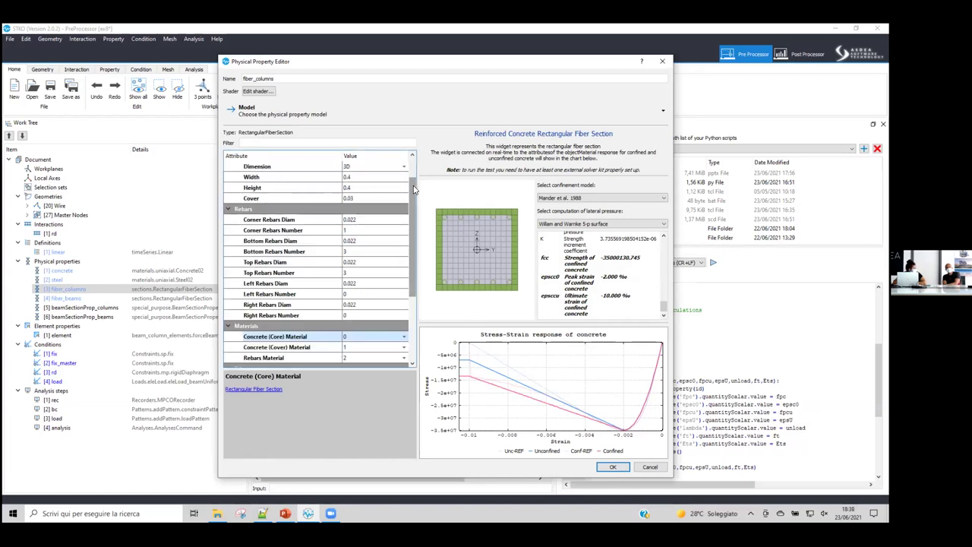
pyautogui.scroll(1, 415, 182)
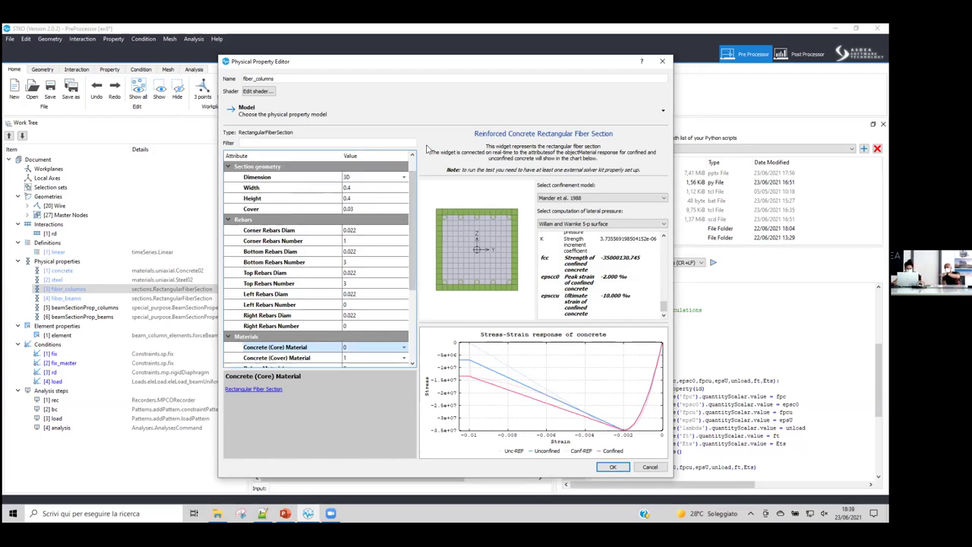
pyautogui.click(378, 228)
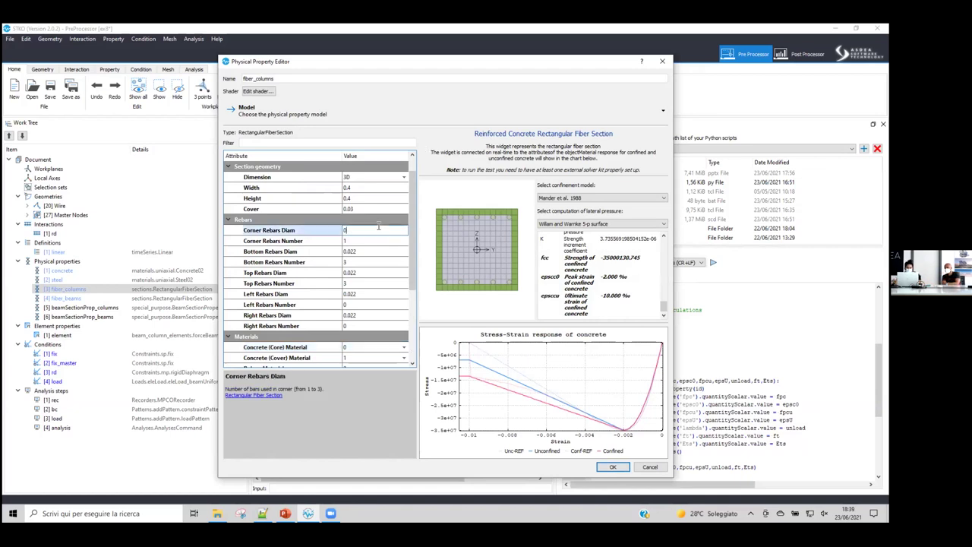
pyautogui.click(364, 241)
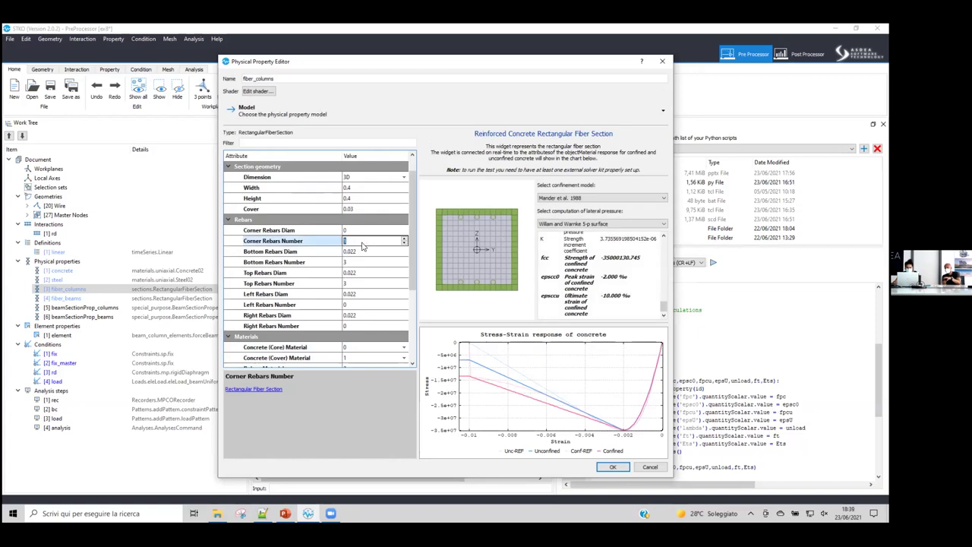
pyautogui.click(366, 263)
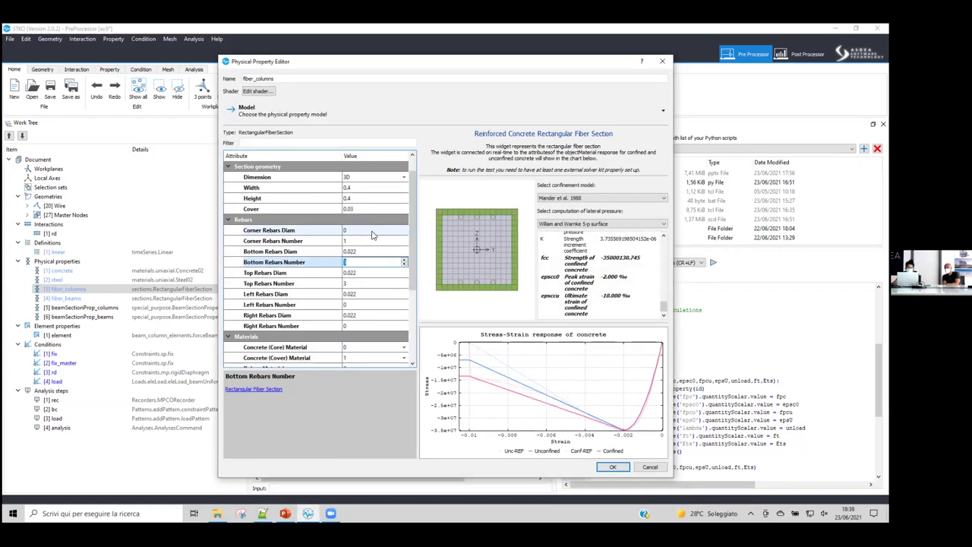
# - Set the corner rebar diameter of the fiber_columns section to 0.001
pyautogui.click(362, 233)
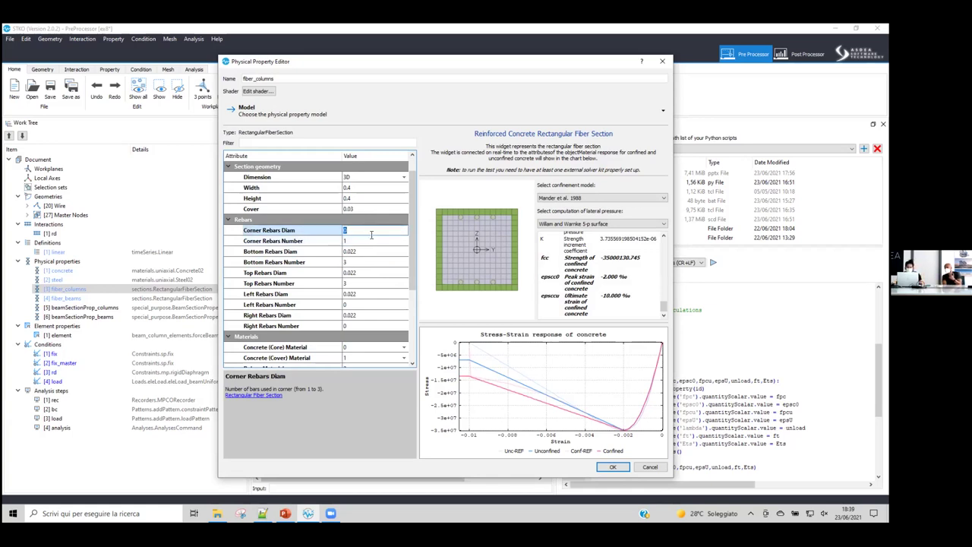
pyautogui.write('0.001')
pyautogui.click(371, 240)
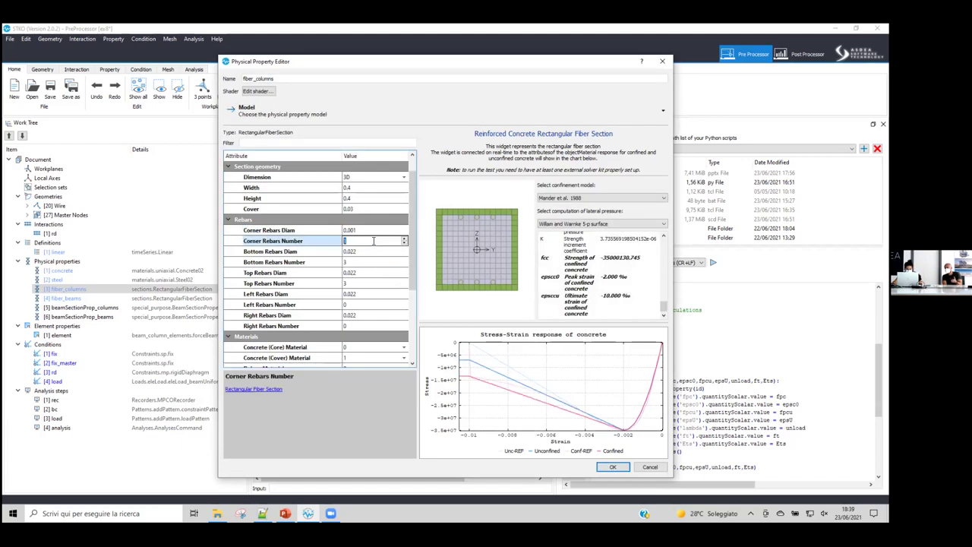
pyautogui.click(372, 241)
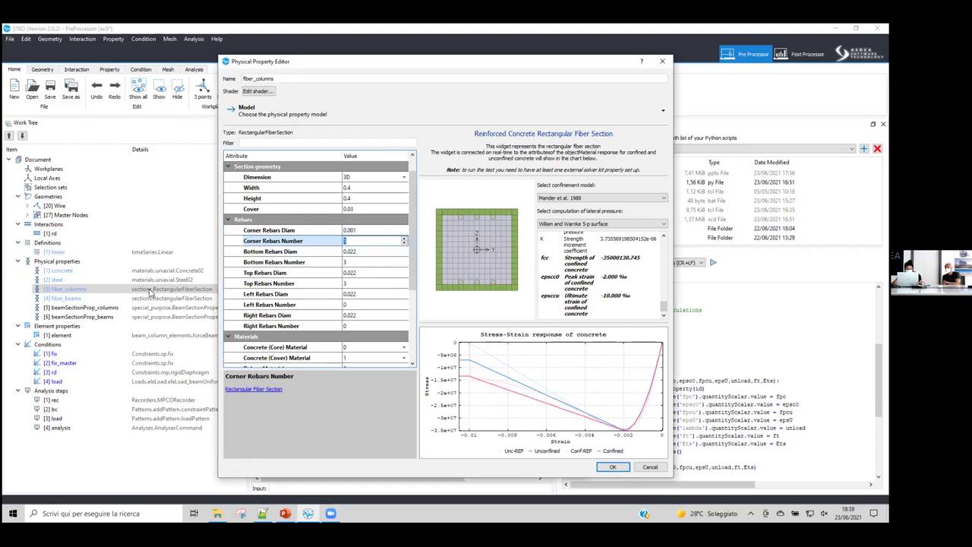
# - Start a new physical property using the standard uniaxial Elastic material, open its E value for editing, and close the editor without saving
pyautogui.click(89, 263)
pyautogui.click(319, 113)
pyautogui.moveTo(287, 129)
pyautogui.moveTo(319, 140)
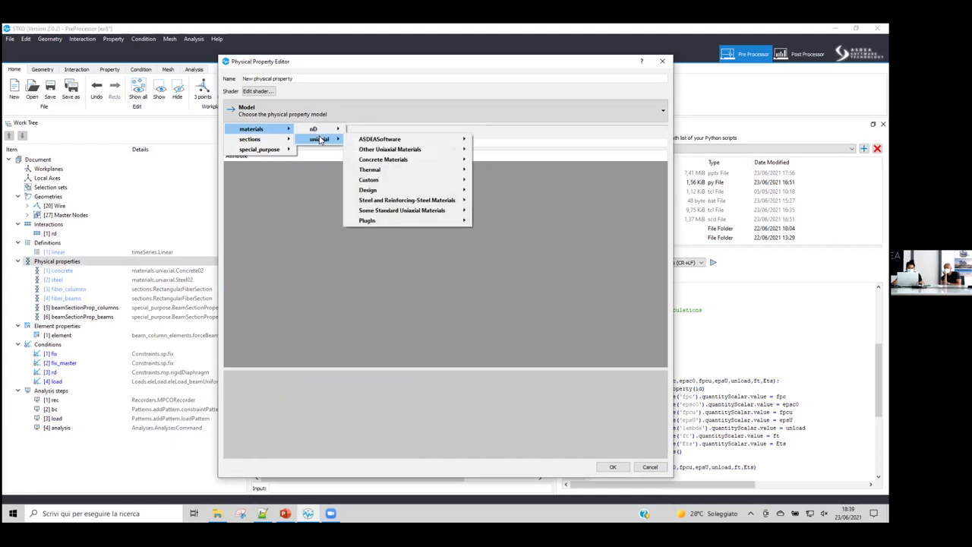
pyautogui.moveTo(389, 150)
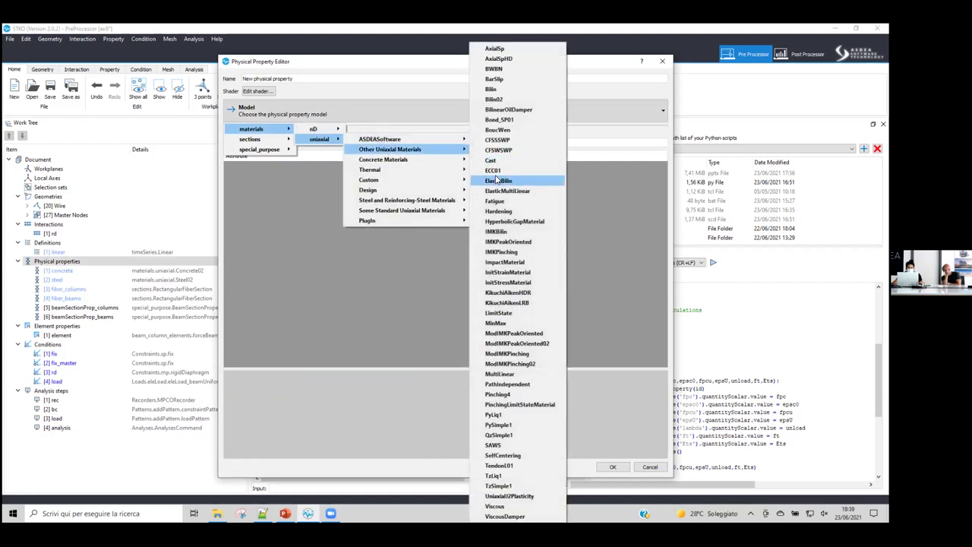
pyautogui.moveTo(415, 212)
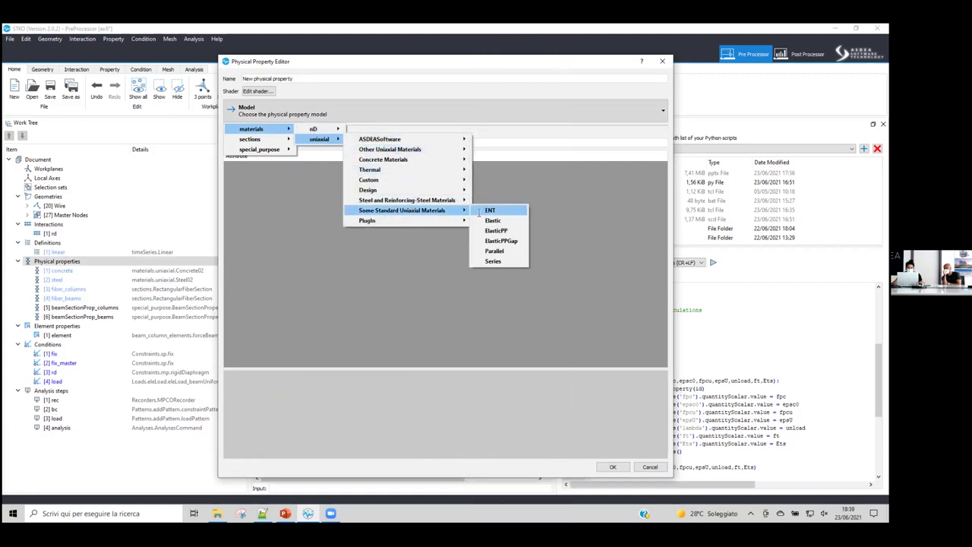
pyautogui.click(493, 220)
pyautogui.doubleClick(311, 176)
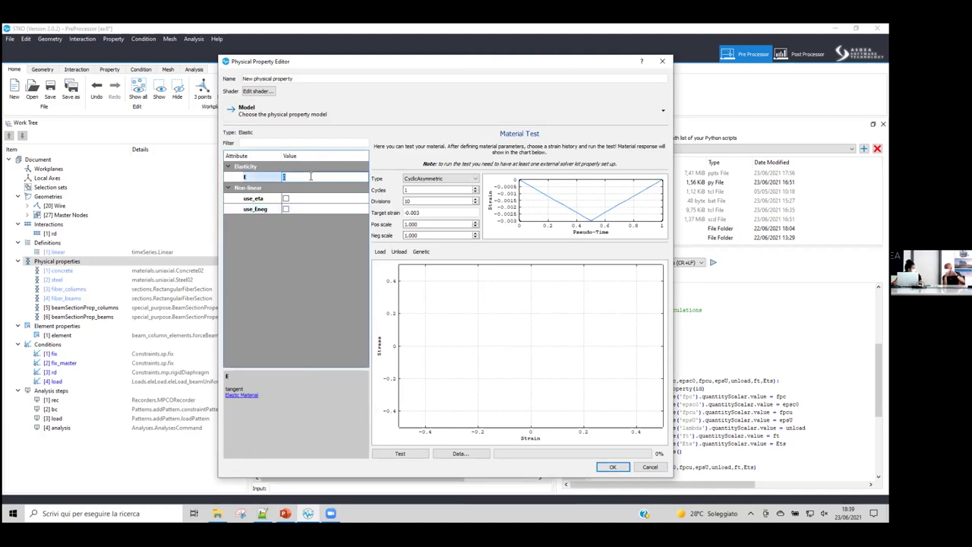
pyautogui.click(662, 61)
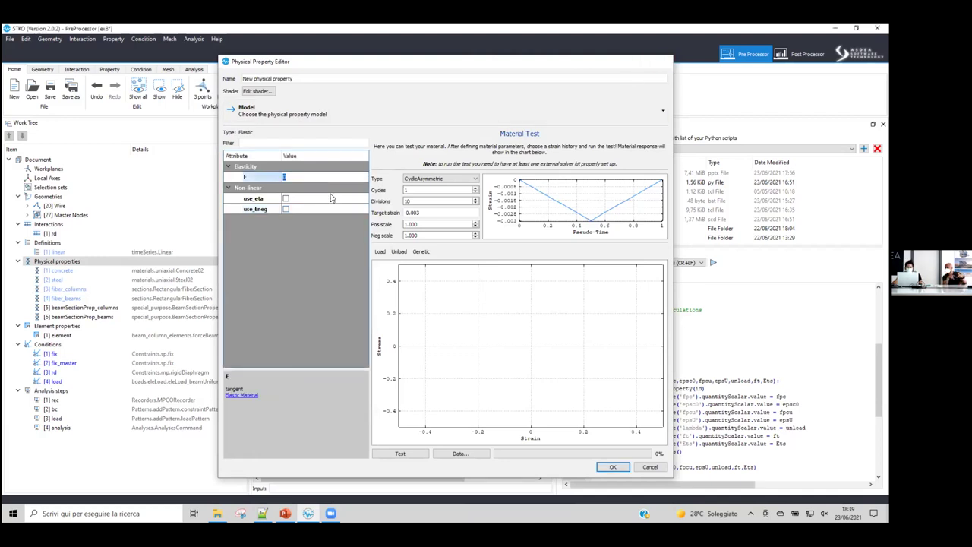
# - Start a new physical property using the Fiber section model and open its fiber section for editing
pyautogui.rightClick(101, 268)
pyautogui.click(109, 273)
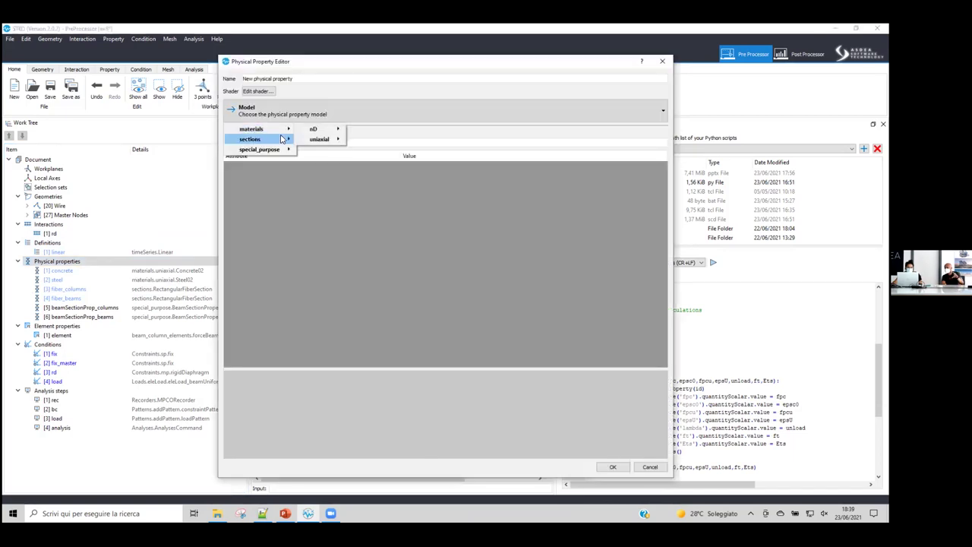
pyautogui.click(335, 180)
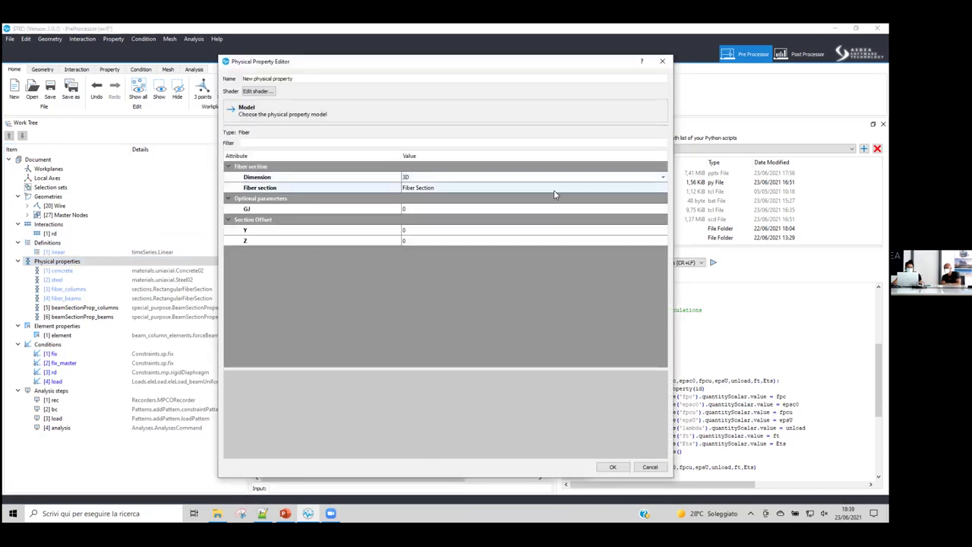
pyautogui.click(648, 190)
pyautogui.click(664, 188)
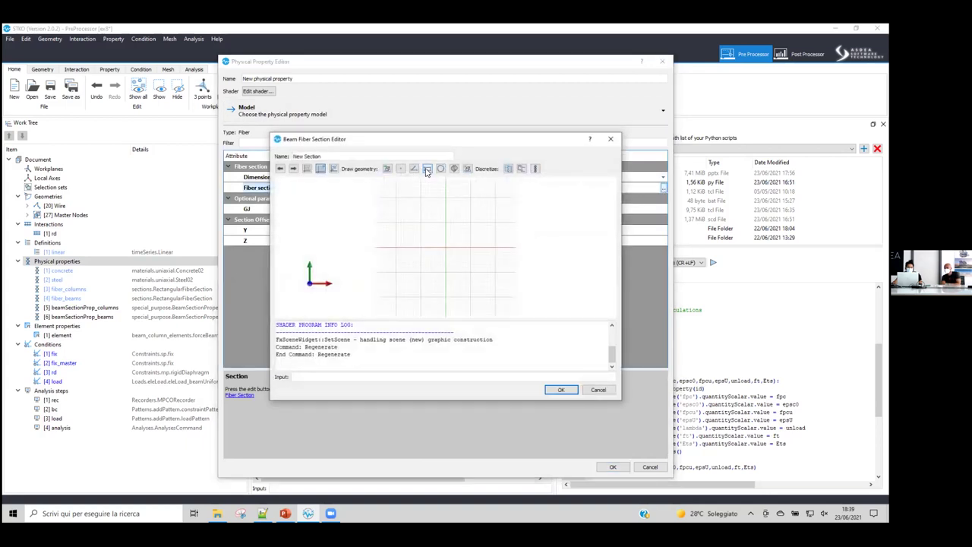
# - Draw a wide rectangle with its lower edge on the horizontal axis and create a surface from it
pyautogui.click(427, 169)
pyautogui.click(420, 246)
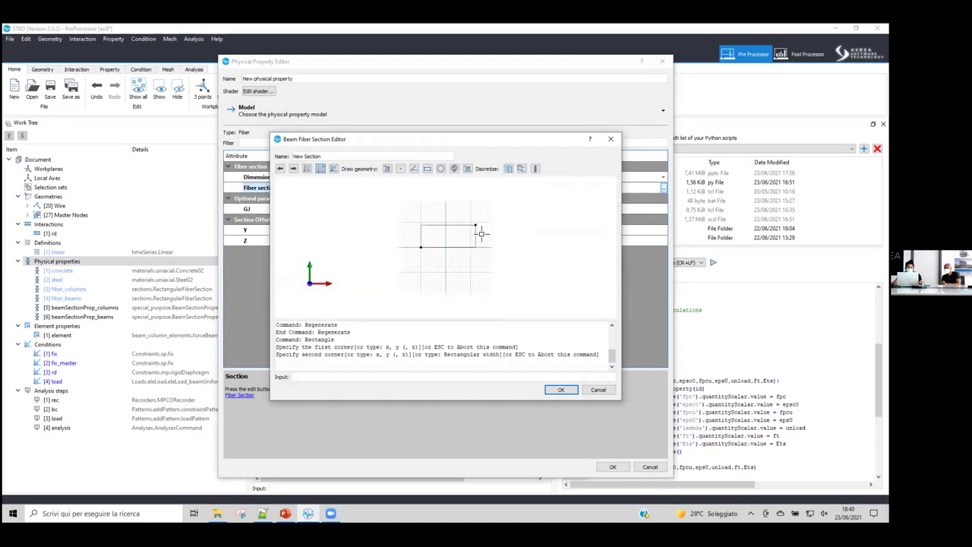
pyautogui.click(479, 229)
pyautogui.scroll(5, 452, 243)
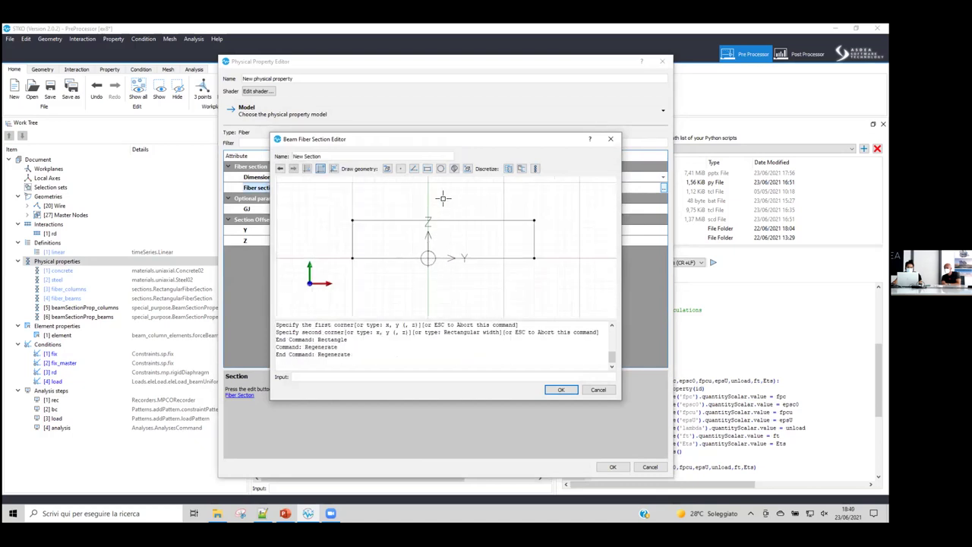
pyautogui.click(455, 169)
pyautogui.click(452, 220)
pyautogui.press('Return')
# - Create concrete surface fibers on the rectangle using a quadrilateral mesh with 20 divisions in X and 5 in Y
pyautogui.click(509, 170)
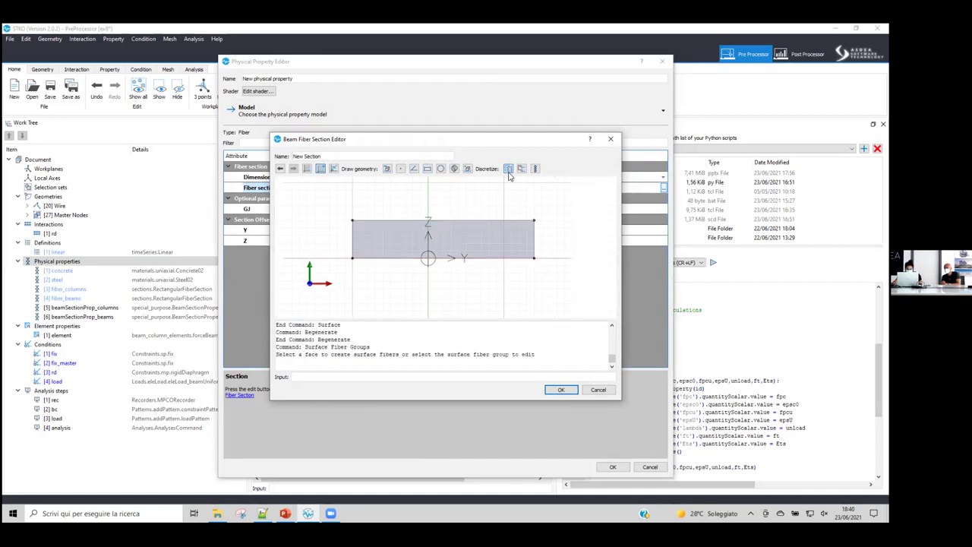
pyautogui.click(489, 232)
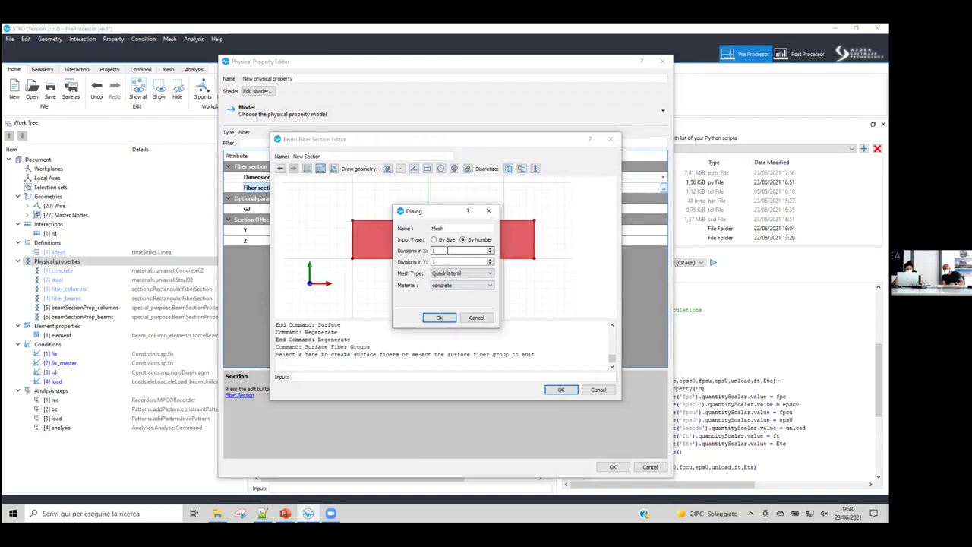
pyautogui.click(448, 250)
pyautogui.write('00')
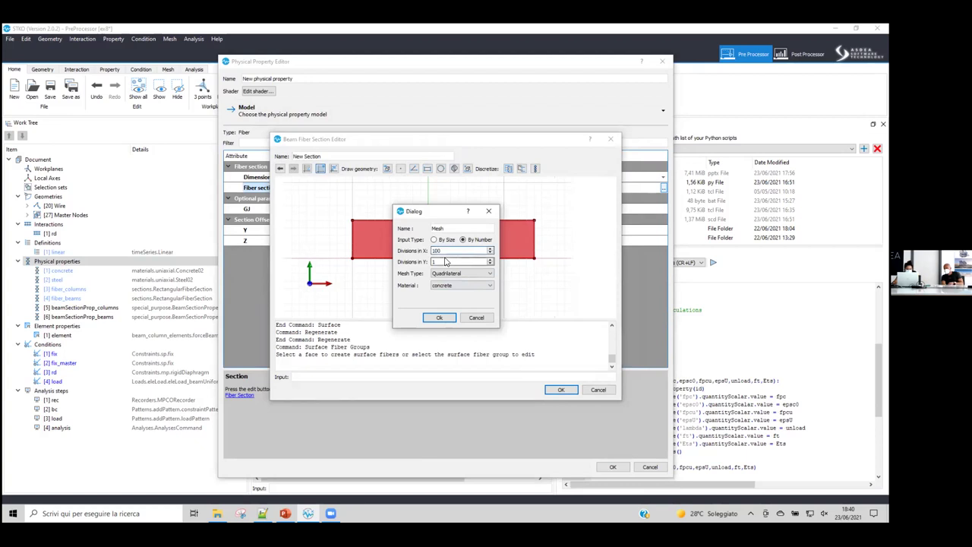
pyautogui.hotkey('ctrl', 'a')
pyautogui.write('20')
pyautogui.press('Tab')
pyautogui.write('5')
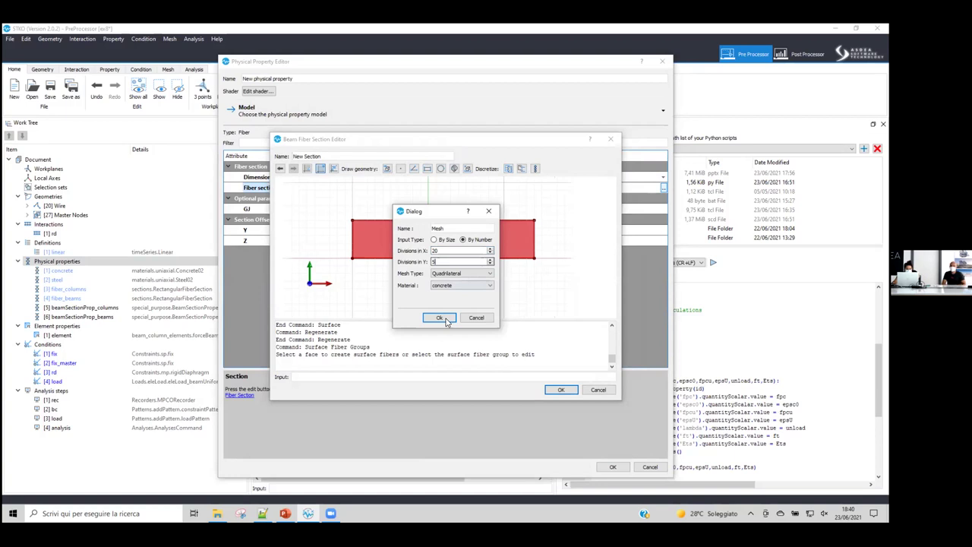
pyautogui.click(442, 319)
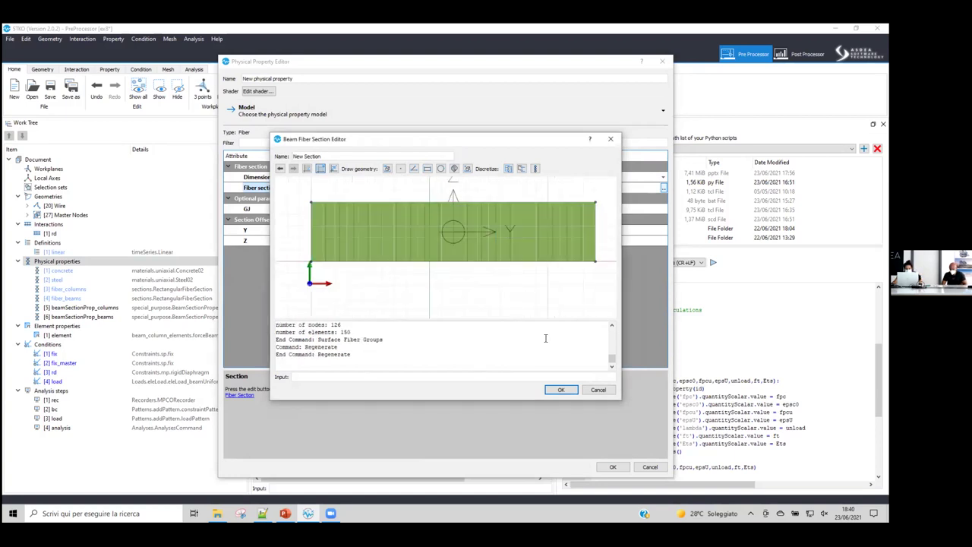
pyautogui.scroll(-2, 471, 220)
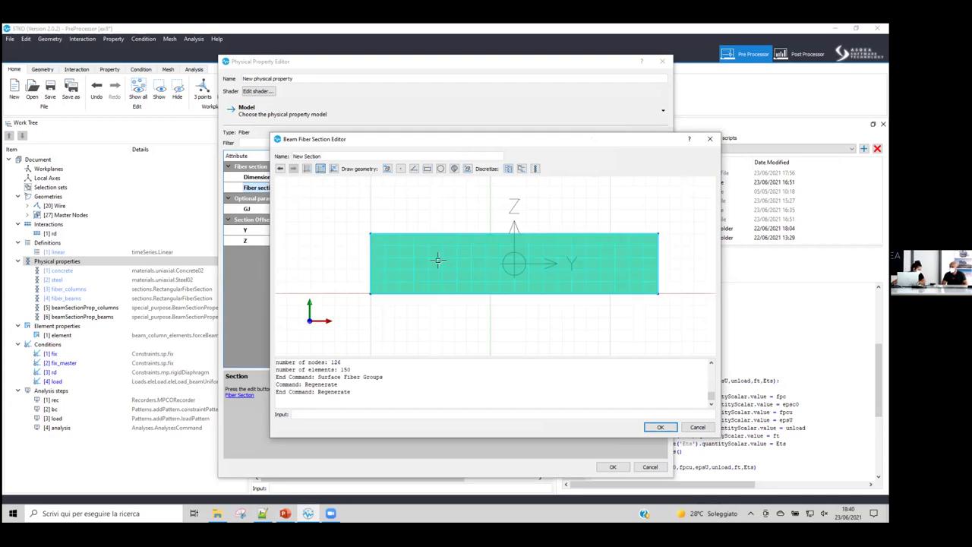
# - Discard the drawn fiber section and close the new physical property without saving
pyautogui.click(388, 169)
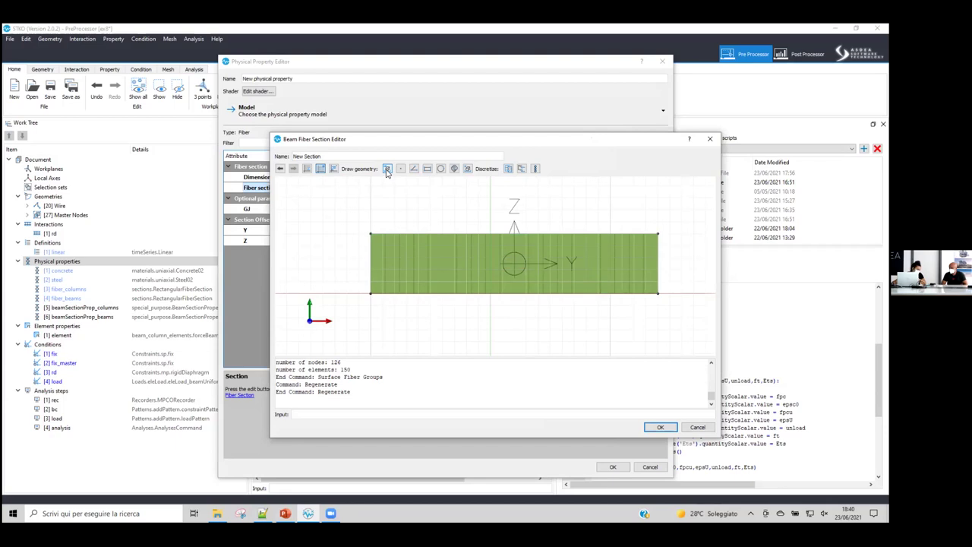
pyautogui.click(709, 138)
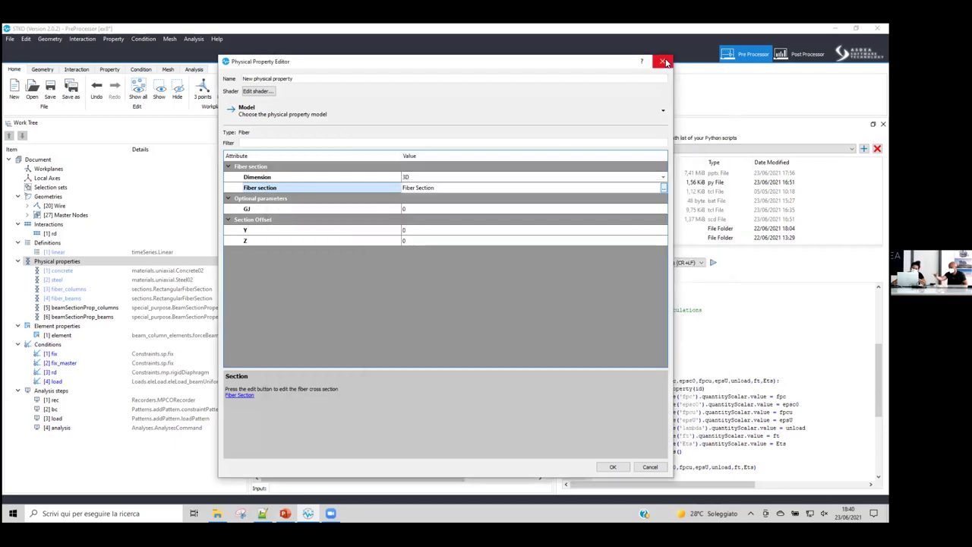
pyautogui.click(663, 62)
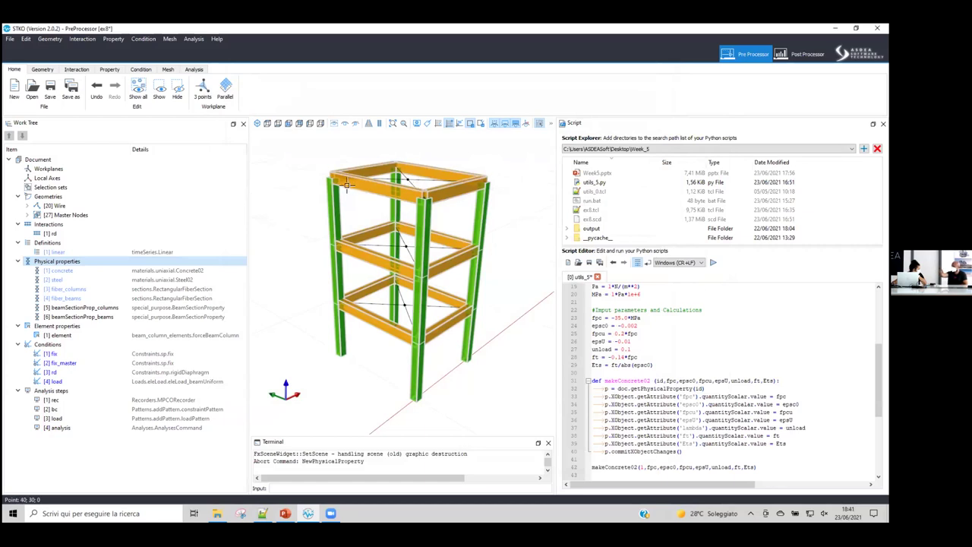
# - Start a new physical property using the Elastic section model, open its cross section for editing, and close both editors without saving
pyautogui.doubleClick(108, 262)
pyautogui.click(274, 115)
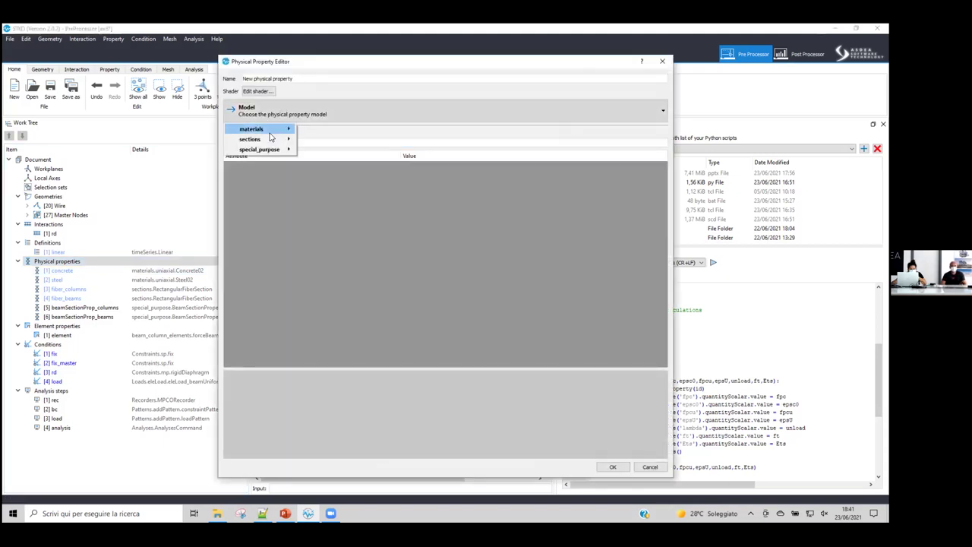
pyautogui.moveTo(272, 141)
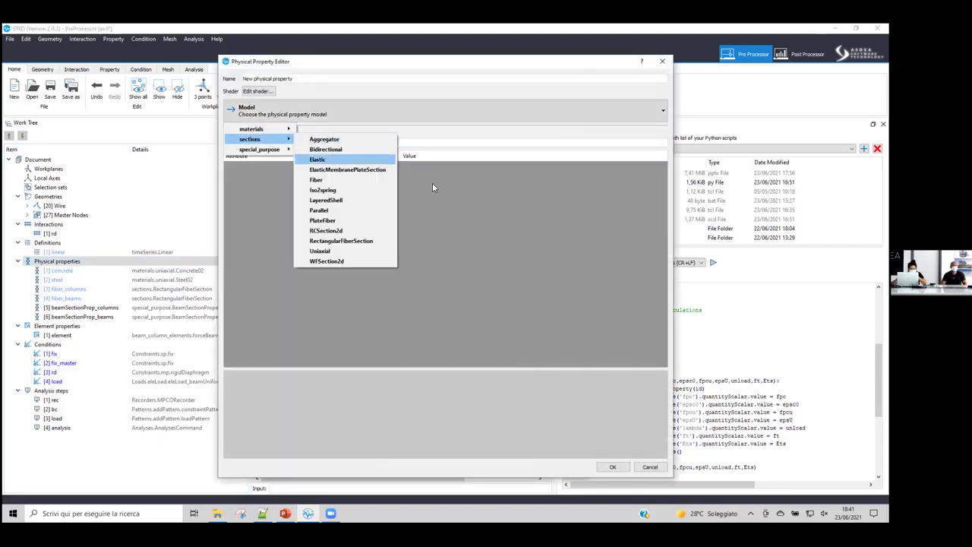
pyautogui.press('Return')
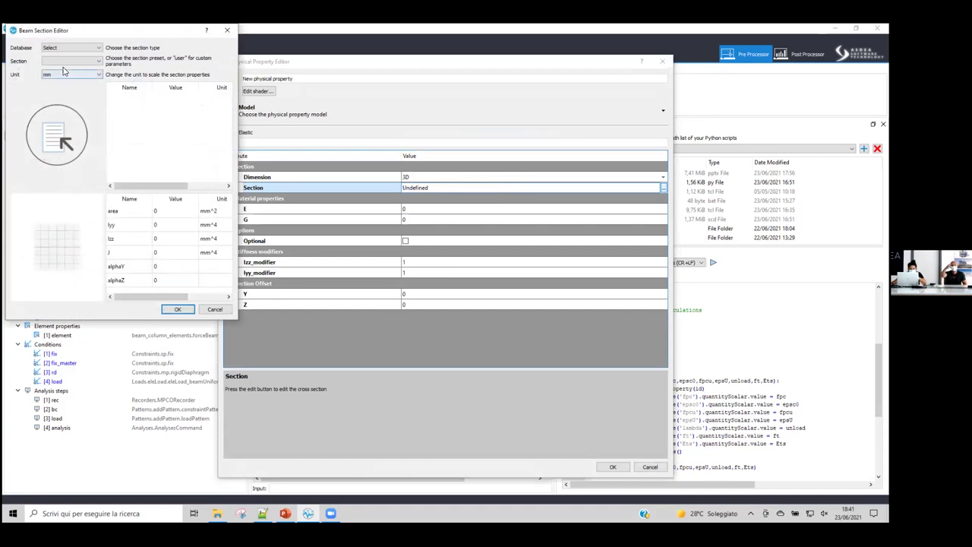
pyautogui.press('Escape')
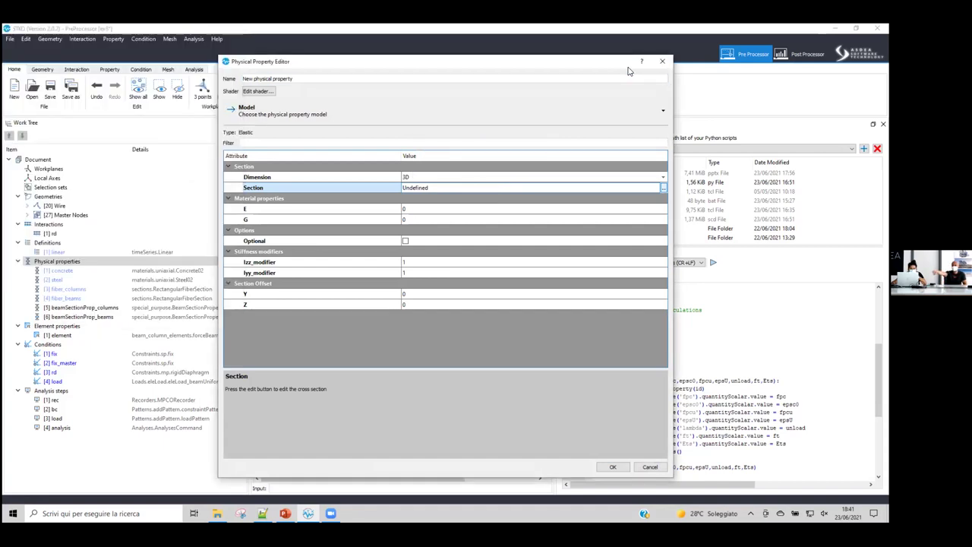
pyautogui.press('Escape')
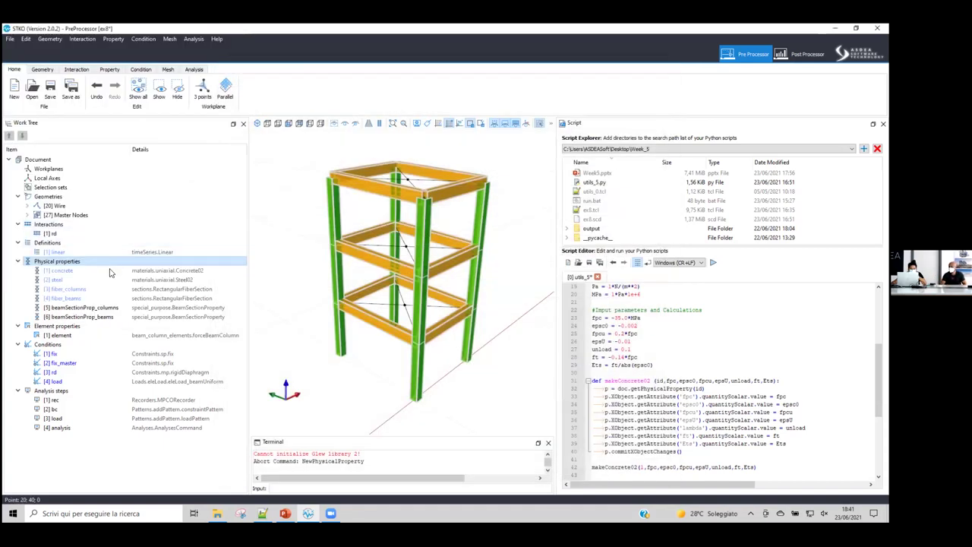
# - Start a new Fiber section property and begin importing an Elastic Section of type section_Box into its fiber section
pyautogui.click(270, 114)
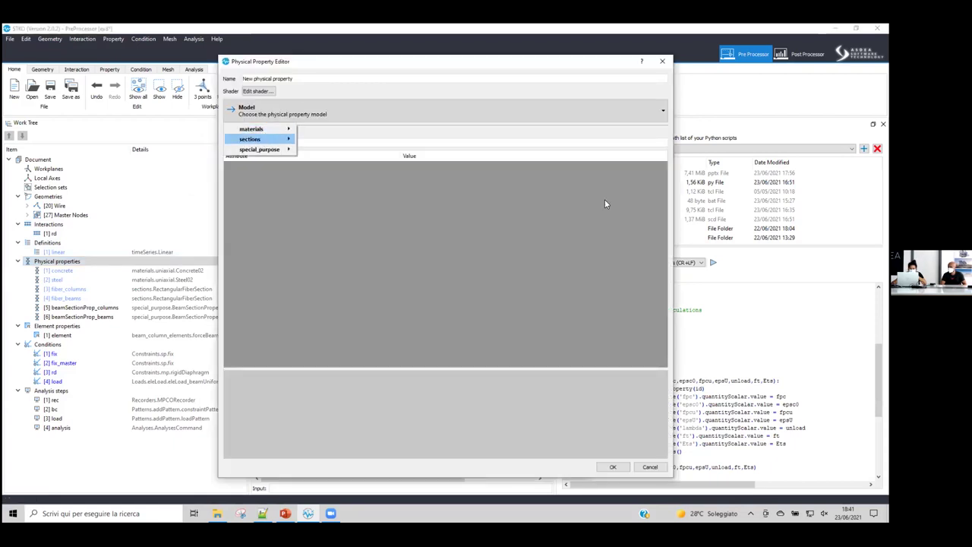
pyautogui.click(450, 169)
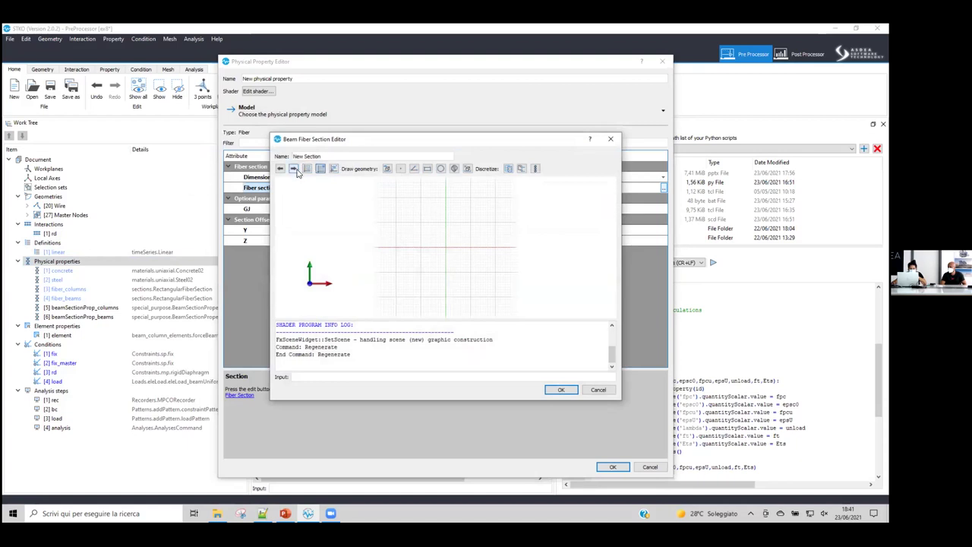
pyautogui.click(321, 168)
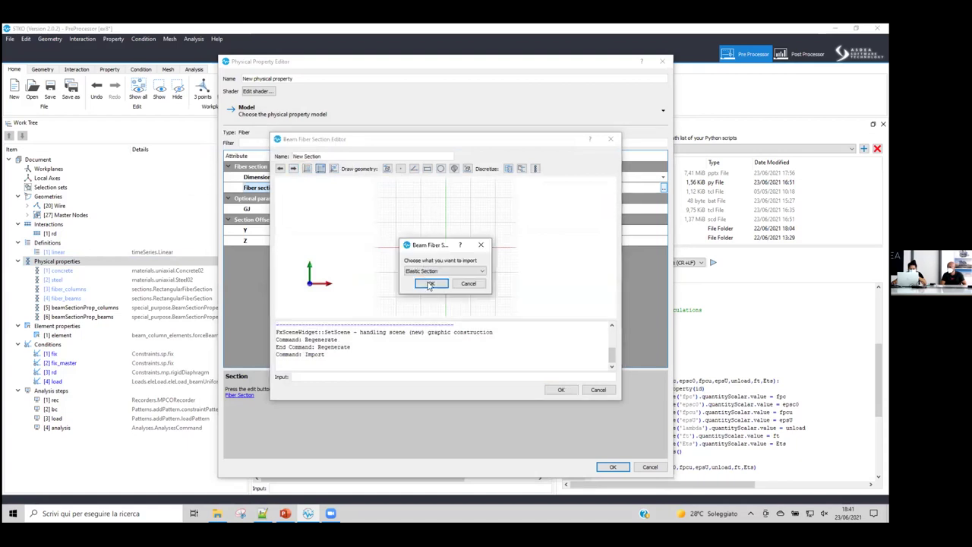
pyautogui.click(430, 285)
pyautogui.click(395, 142)
pyautogui.click(388, 175)
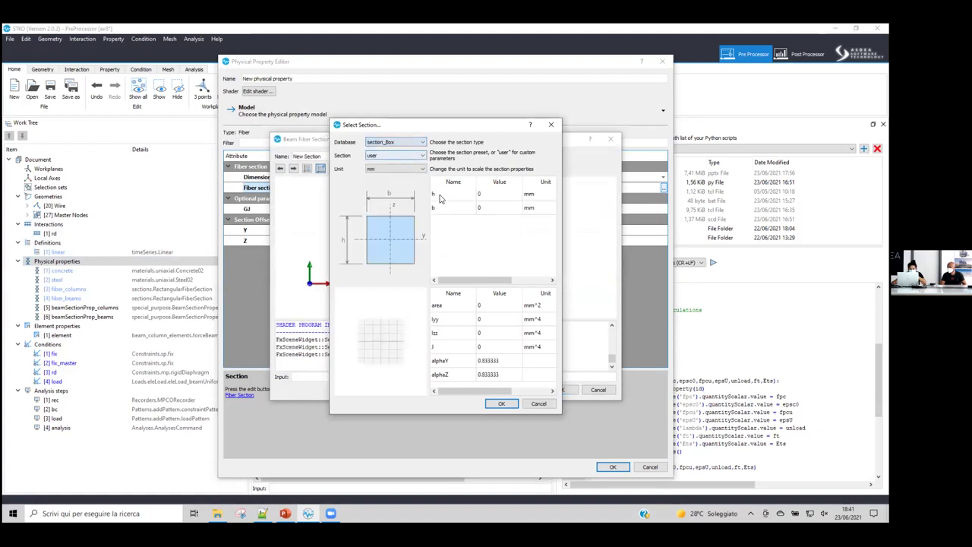
# - Set the box section's height h to 200 mm and width b to 1000 mm
pyautogui.doubleClick(487, 195)
pyautogui.write('200')
pyautogui.press('Return')
pyautogui.doubleClick(493, 209)
pyautogui.write('1000')
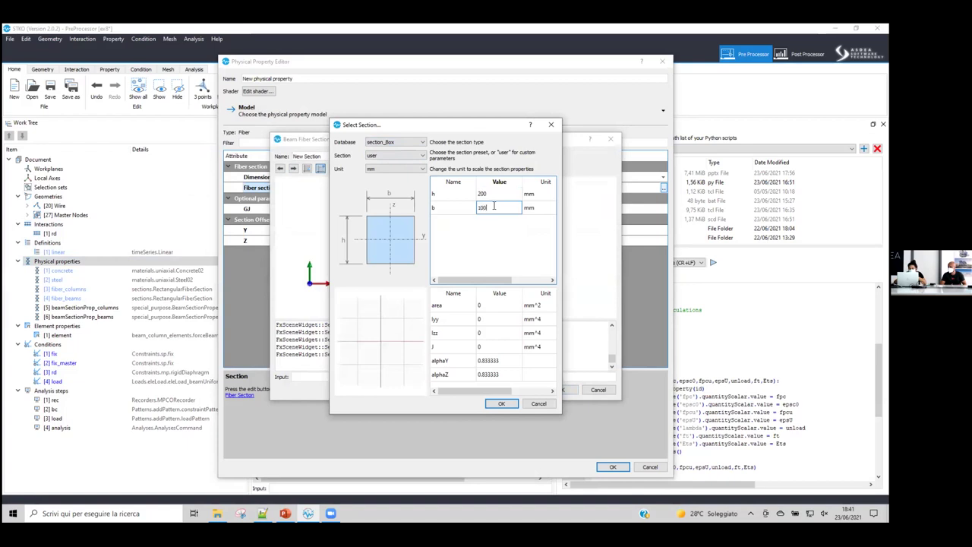
pyautogui.press('Return')
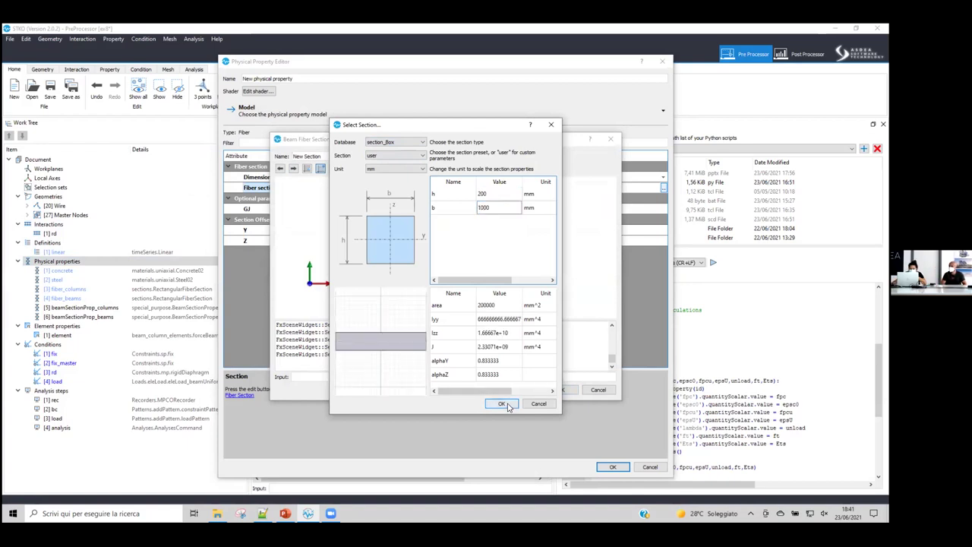
# - Try another section type from the database and reset the database choice to Select
pyautogui.click(408, 143)
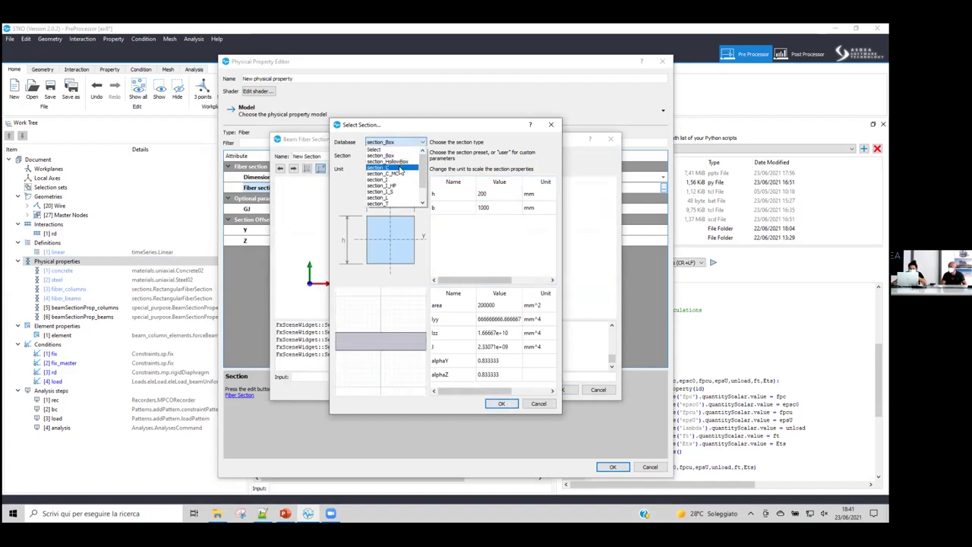
pyautogui.click(404, 170)
pyautogui.click(415, 144)
pyautogui.click(395, 145)
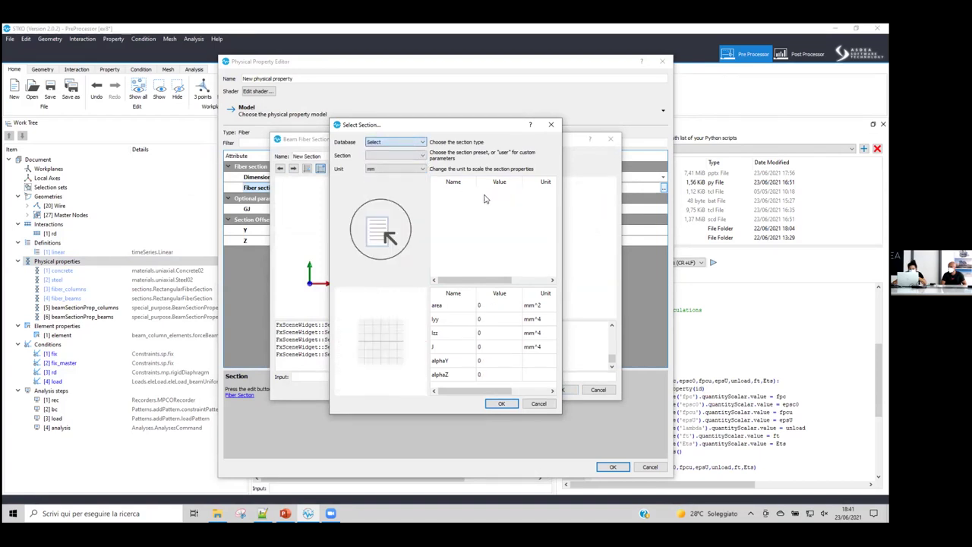
# - Choose section_Box again, set h to 200 mm and b to 1000 mm, and import it into the fiber section
pyautogui.click(396, 147)
pyautogui.click(396, 158)
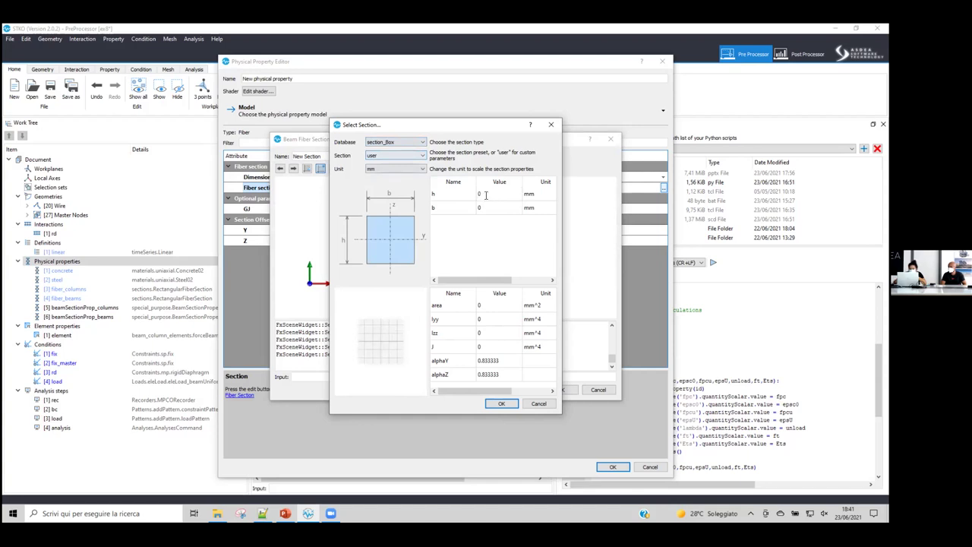
pyautogui.doubleClick(486, 195)
pyautogui.write('200')
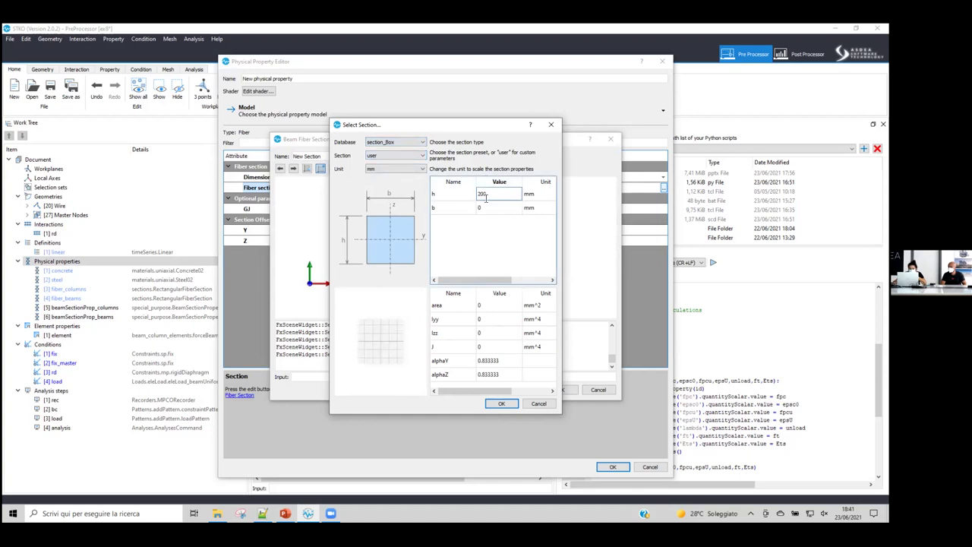
pyautogui.click(487, 213)
pyautogui.doubleClick(486, 213)
pyautogui.write('1000')
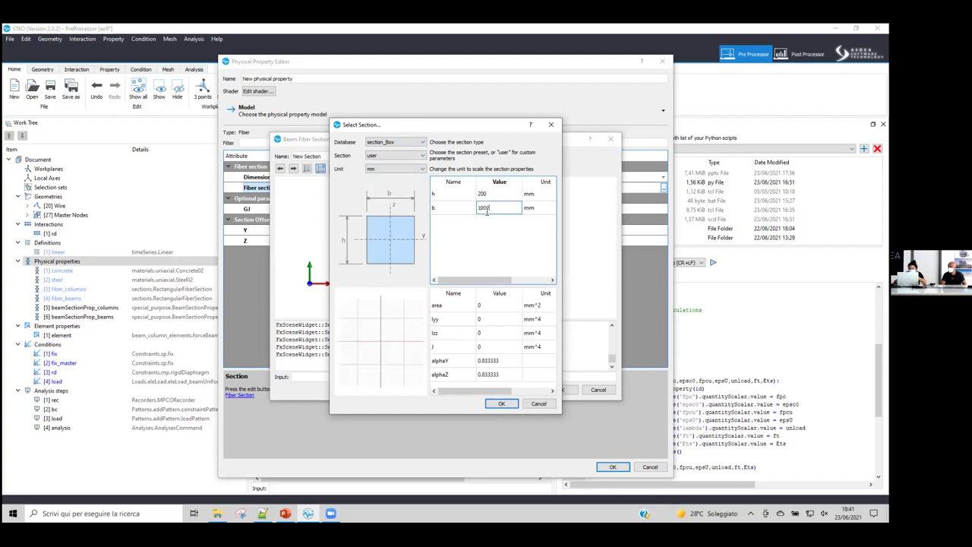
pyautogui.click(501, 404)
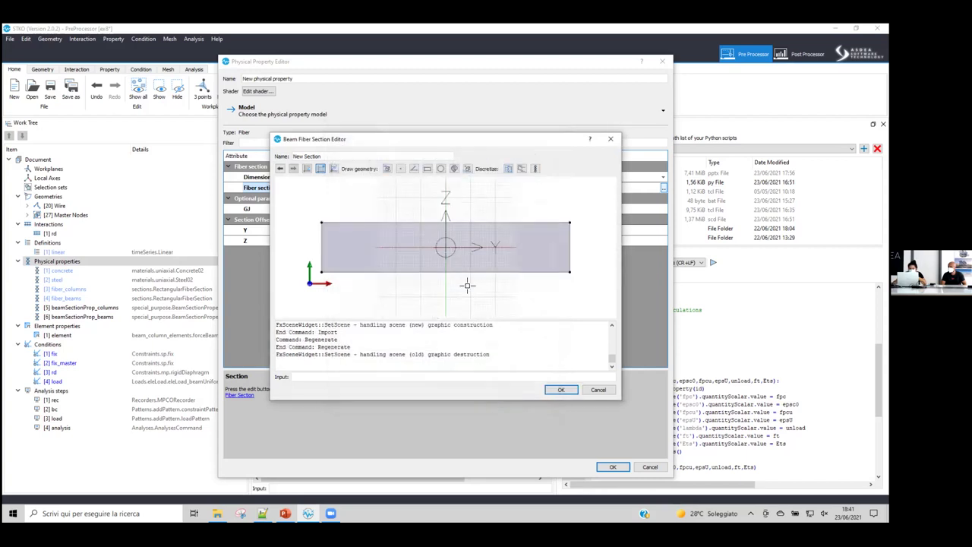
# - Create surface fibers on the imported box section, and close the section and property editors without saving
pyautogui.click(507, 168)
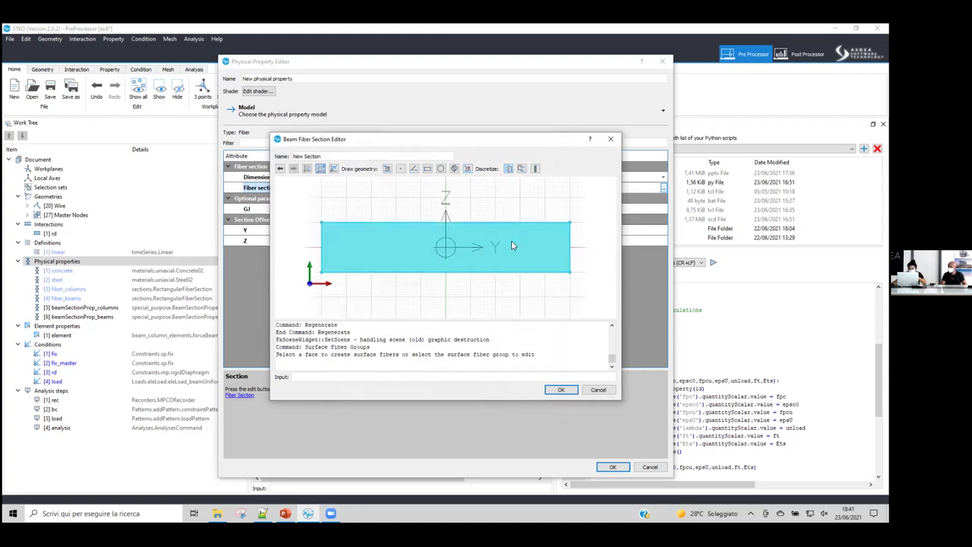
pyautogui.click(415, 270)
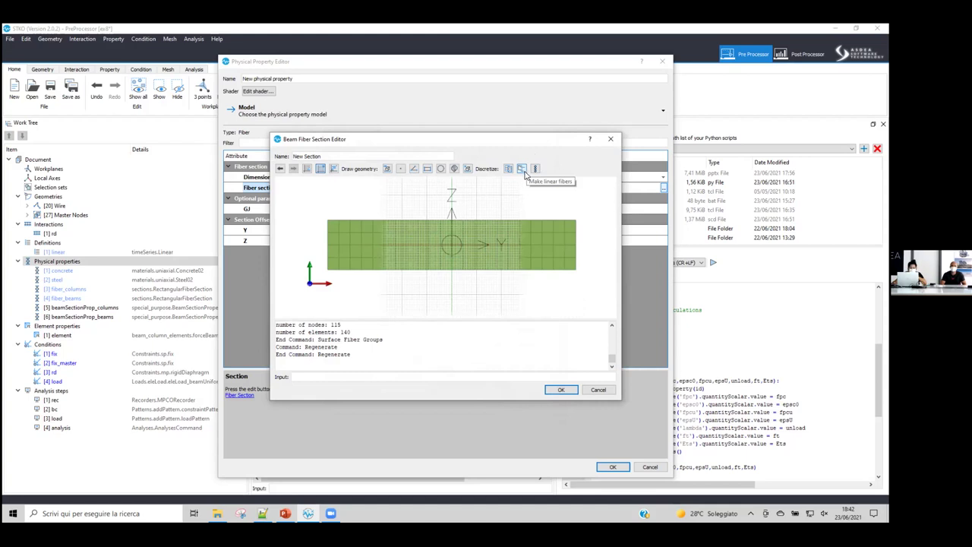
pyautogui.click(598, 390)
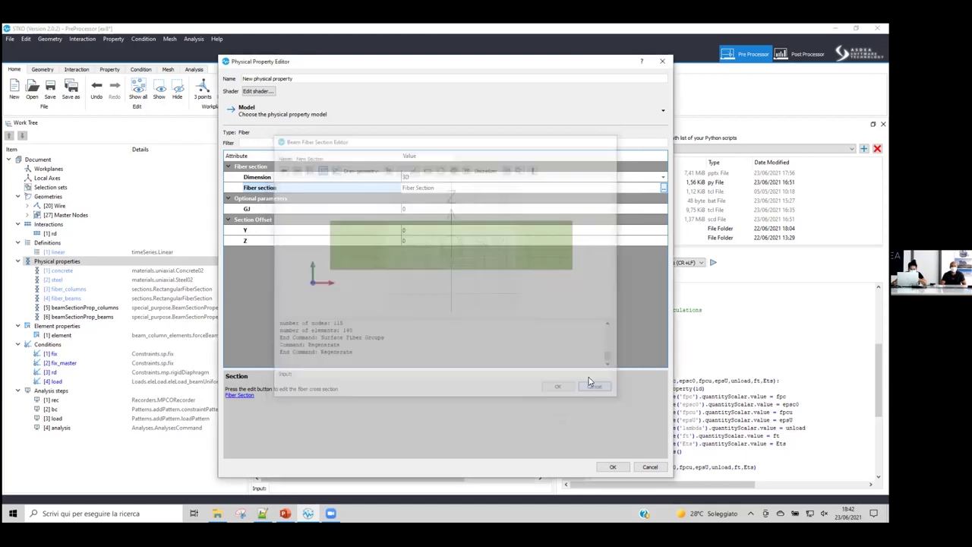
pyautogui.click(650, 466)
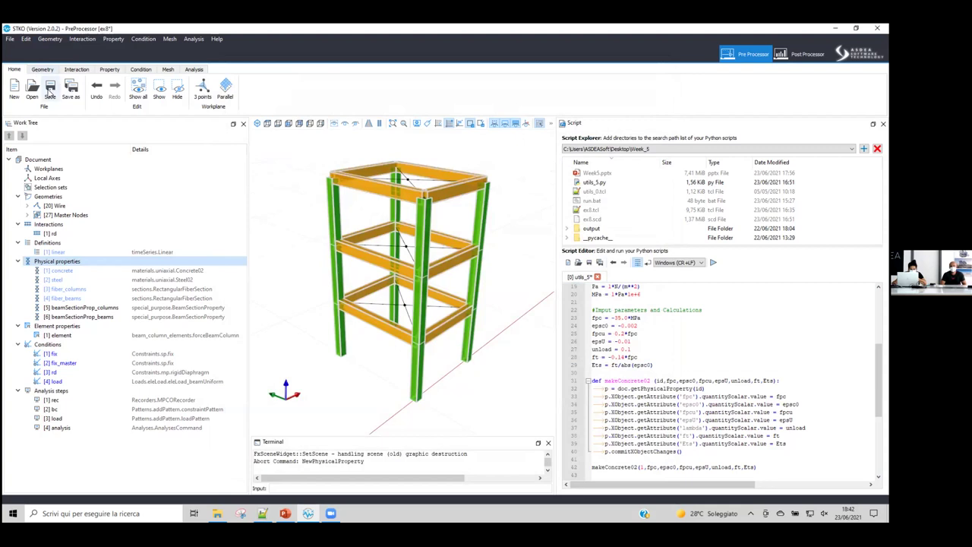
# - Save the ex8 document, switch to the Week5 PowerPoint presentation and display the Masonry slide on page 16
pyautogui.click(51, 89)
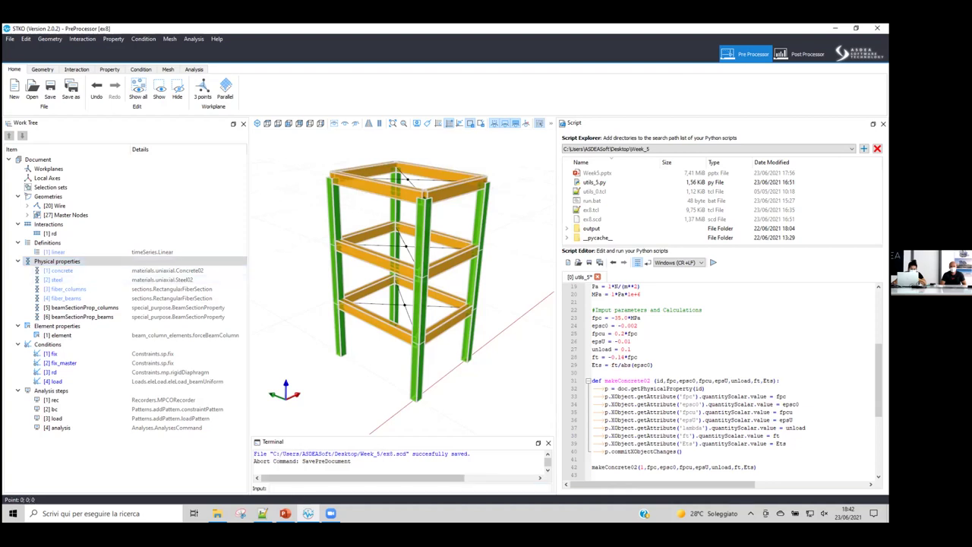
pyautogui.moveTo(285, 514)
pyautogui.click(286, 473)
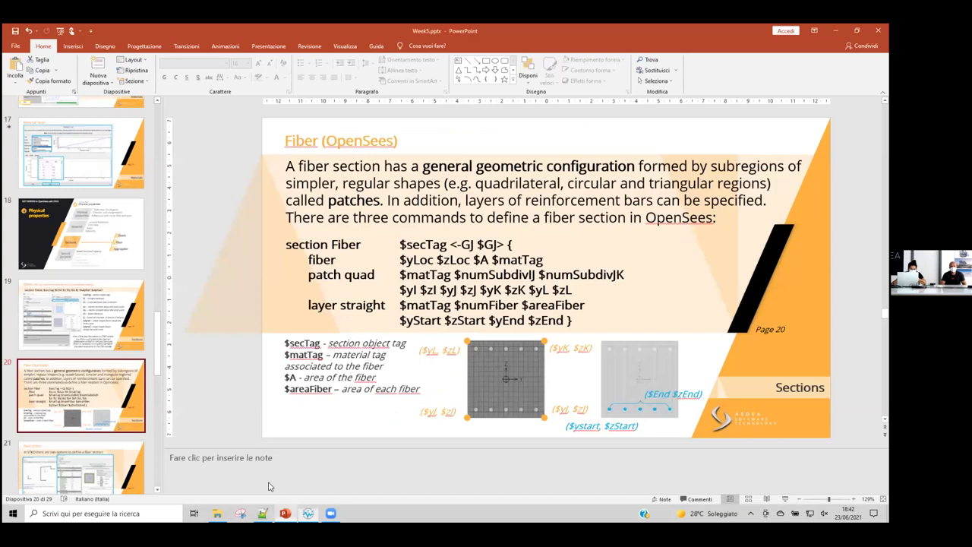
pyautogui.scroll(-5, 84, 287)
pyautogui.scroll(6, 83, 287)
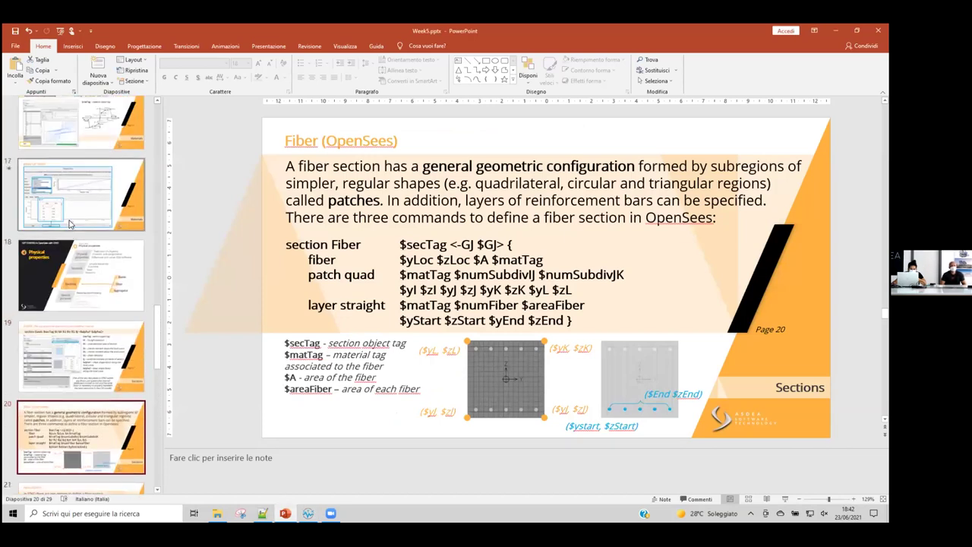
pyautogui.scroll(2, 72, 258)
pyautogui.click(78, 247)
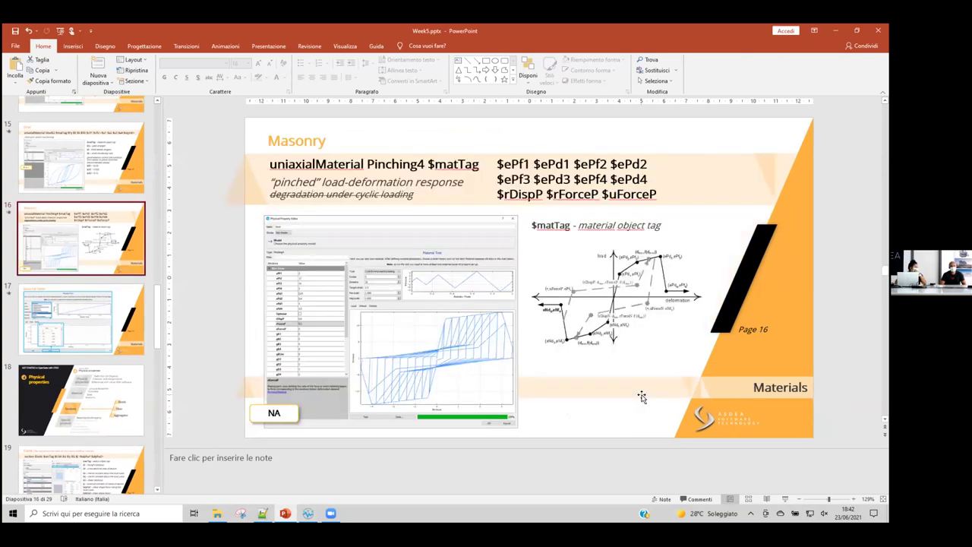
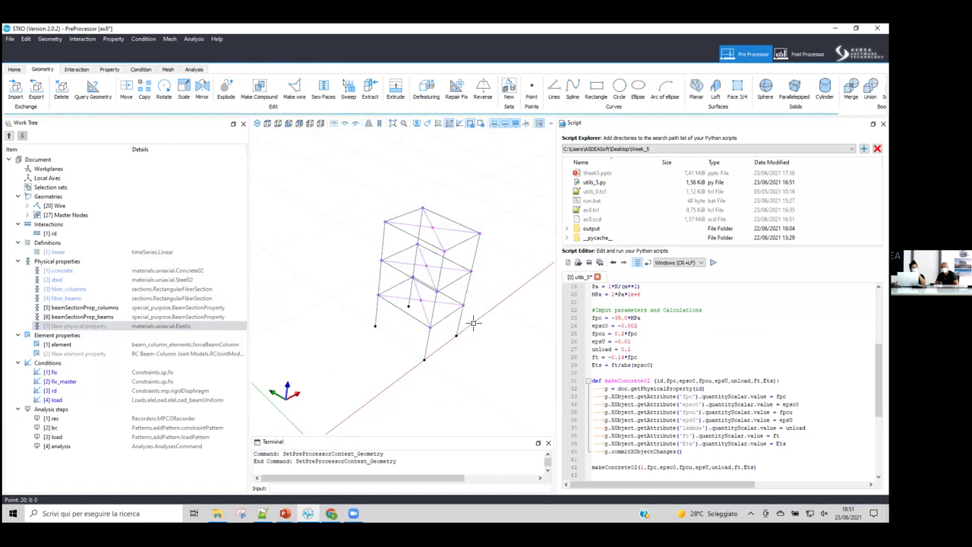
# - Switch the model to the top view and set the grid size to 1
pyautogui.moveTo(453, 300); pyautogui.dragTo(426, 339, button='middle')
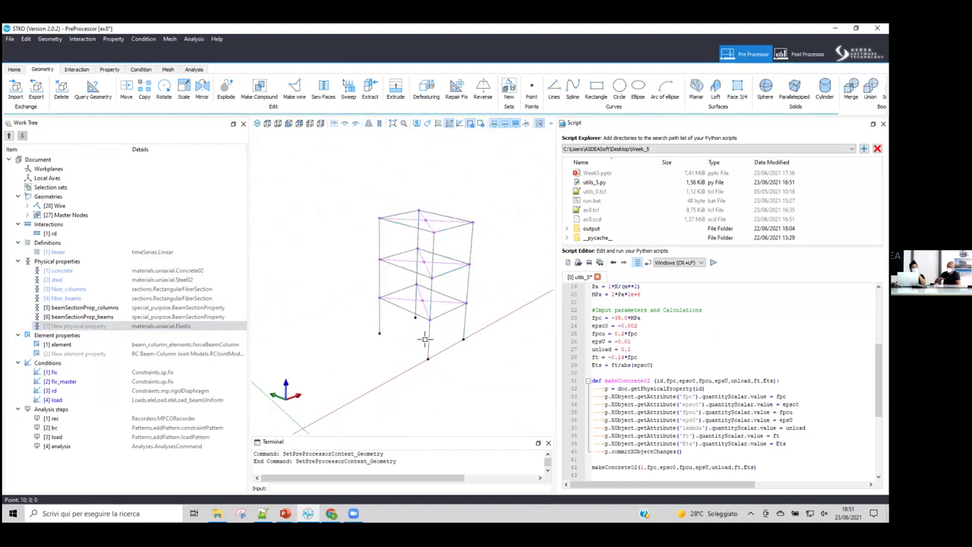
pyautogui.moveTo(456, 372); pyautogui.dragTo(407, 319, button='middle')
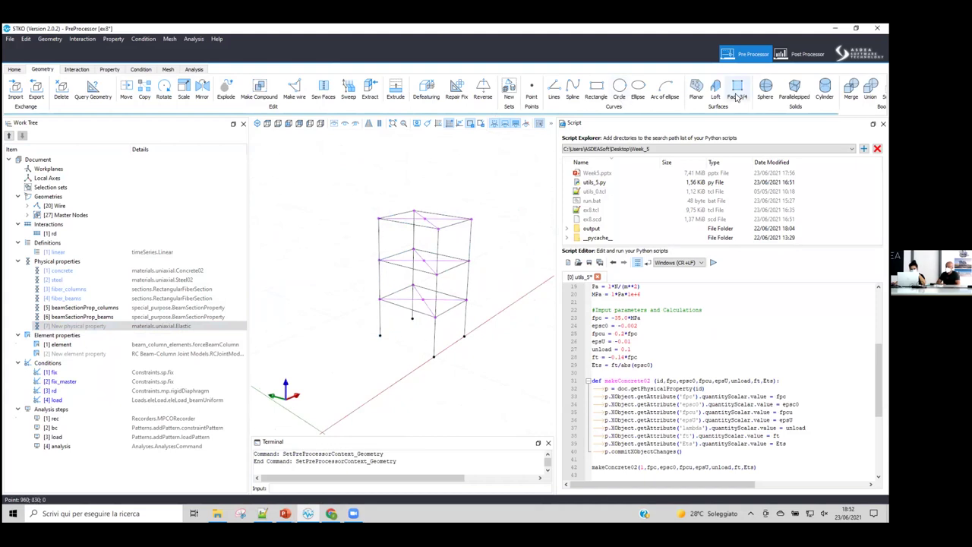
pyautogui.click(269, 127)
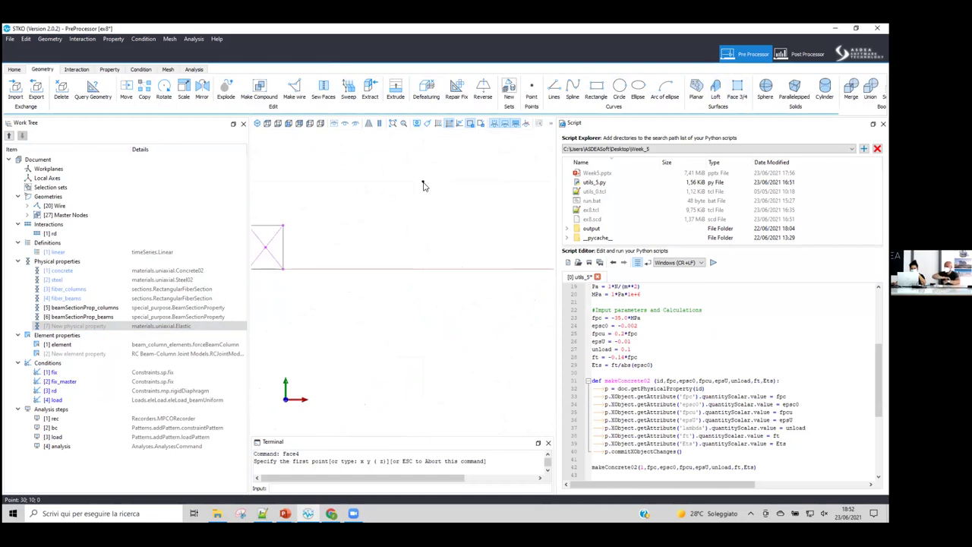
pyautogui.click(446, 124)
pyautogui.click(454, 239)
pyautogui.write('0')
pyautogui.press('BackSpace')
pyautogui.press('BackSpace')
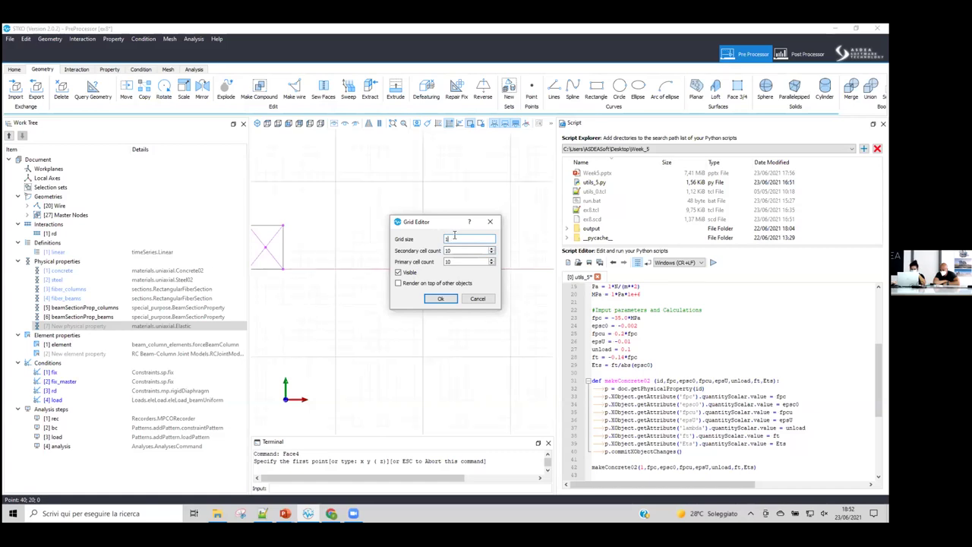
pyautogui.click(442, 299)
pyautogui.click(596, 89)
pyautogui.scroll(3, 440, 217)
pyautogui.click(386, 192)
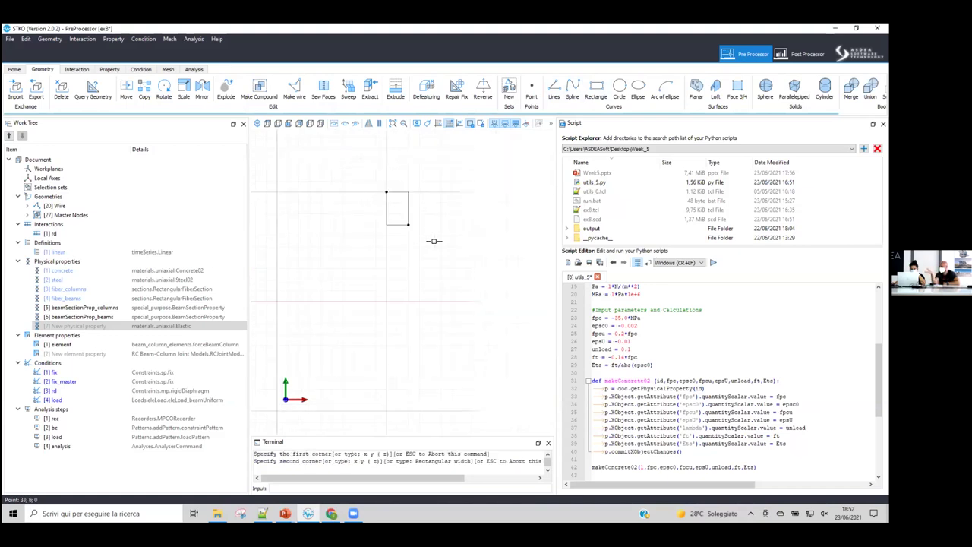
pyautogui.scroll(-1, 415, 228)
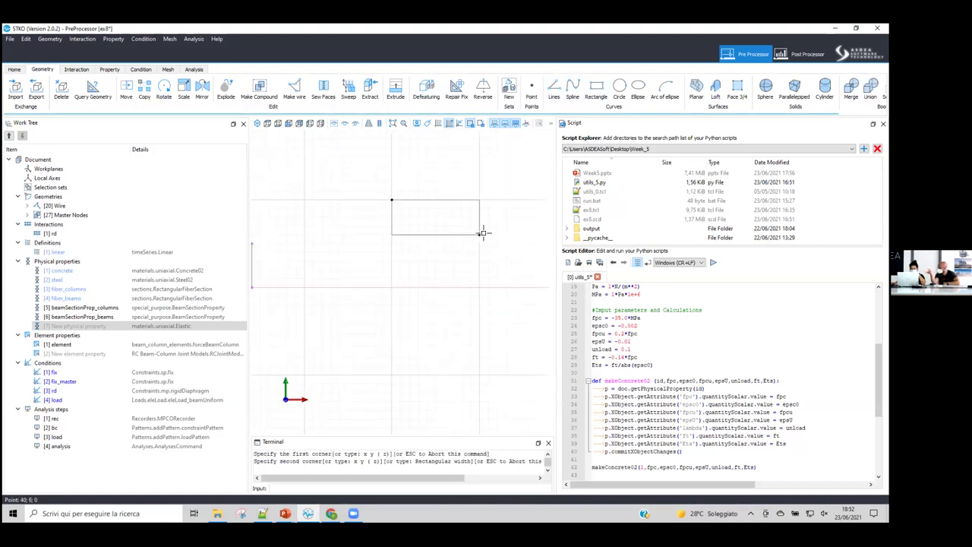
pyautogui.press('Escape')
pyautogui.scroll(-3, 474, 232)
pyautogui.scroll(-2, 403, 242)
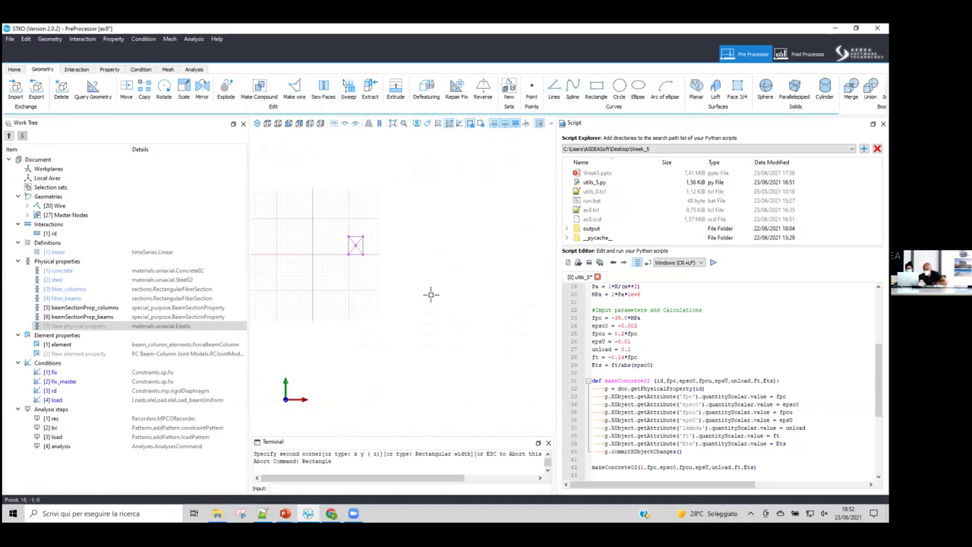
# - Start a new document without saving the changes to ex8
pyautogui.click(14, 69)
pyautogui.click(15, 89)
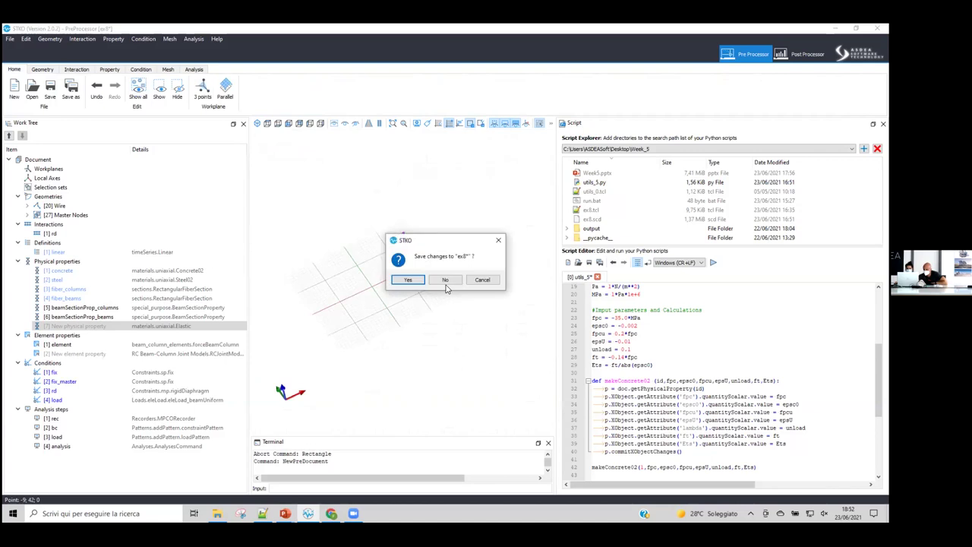
pyautogui.click(445, 280)
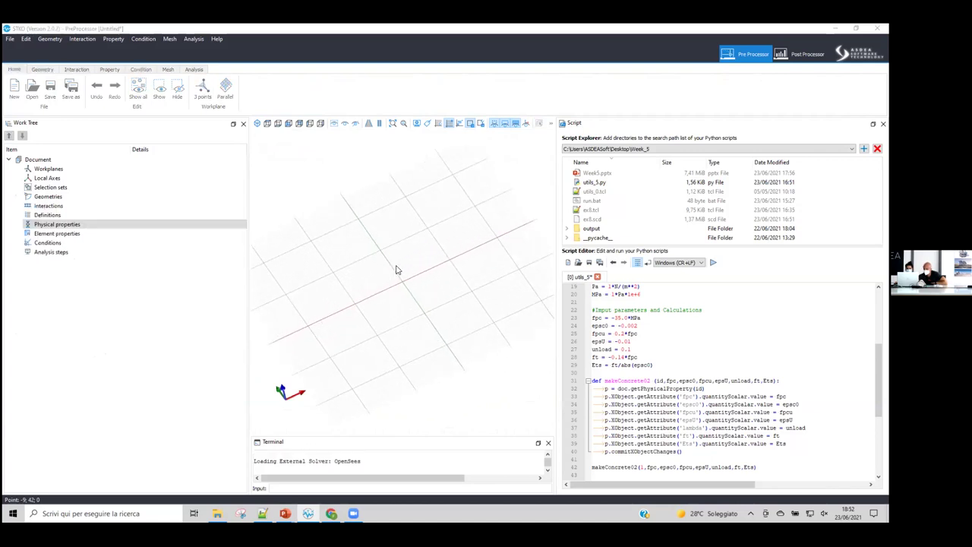
# - Draw a four-point face about 20 by 20 units centred on the origin, starting at -10, -10, 0
pyautogui.click(41, 69)
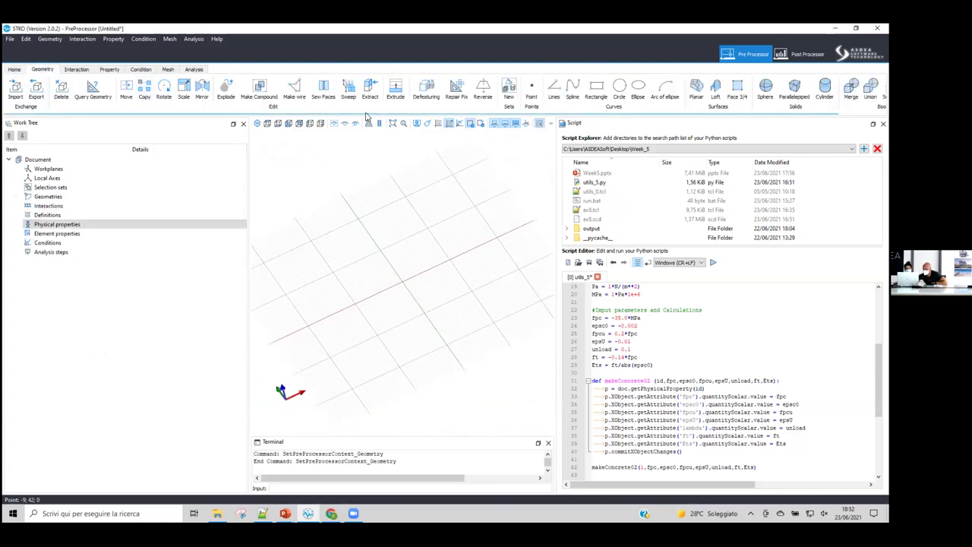
pyautogui.click(736, 90)
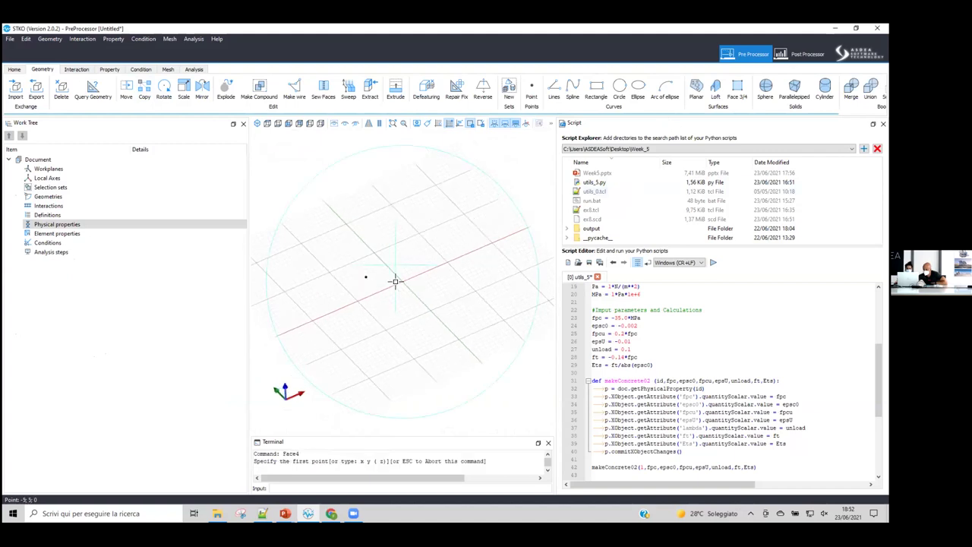
pyautogui.click(379, 336)
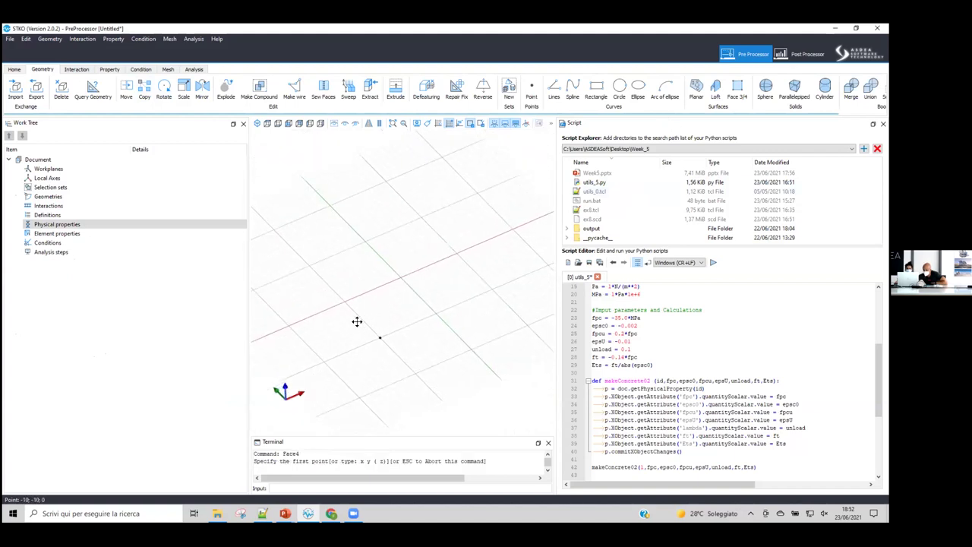
pyautogui.click(470, 274)
pyautogui.click(450, 254)
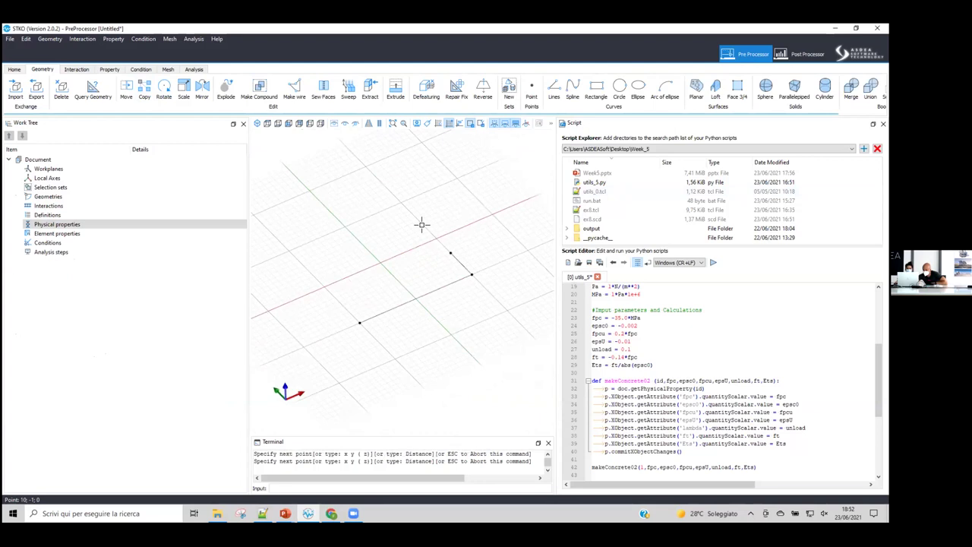
pyautogui.click(289, 252)
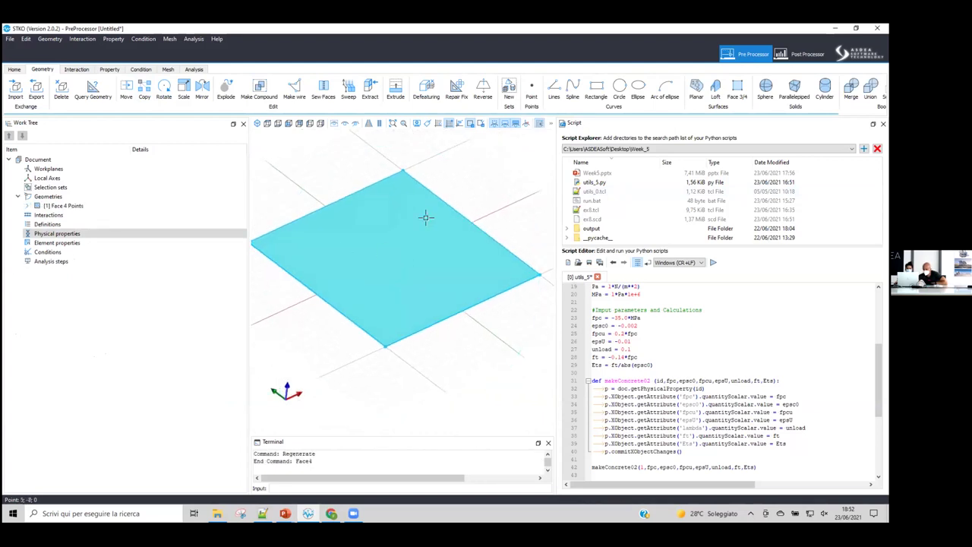
pyautogui.scroll(-2, 425, 217)
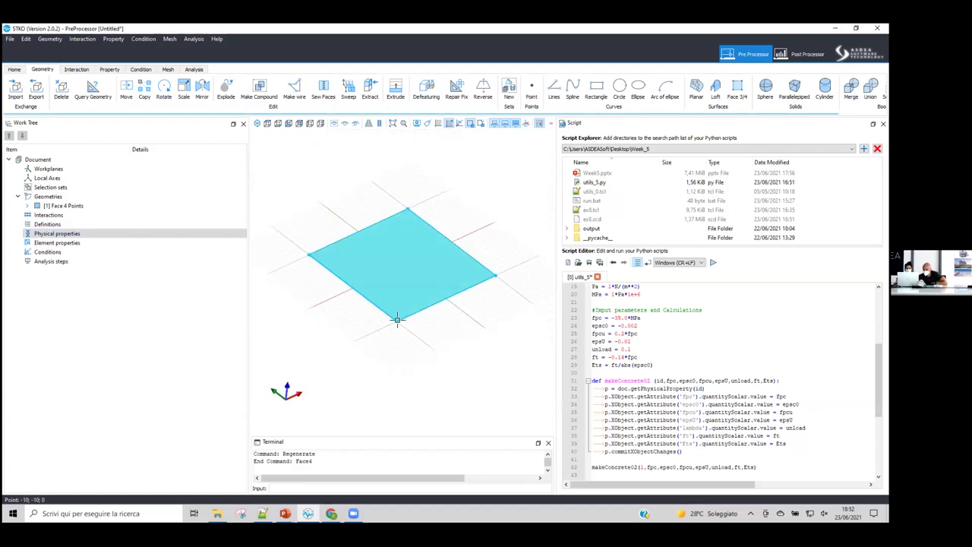
# - Create a new physical property with the Elastic section model
pyautogui.click(109, 69)
pyautogui.doubleClick(57, 233)
pyautogui.click(259, 111)
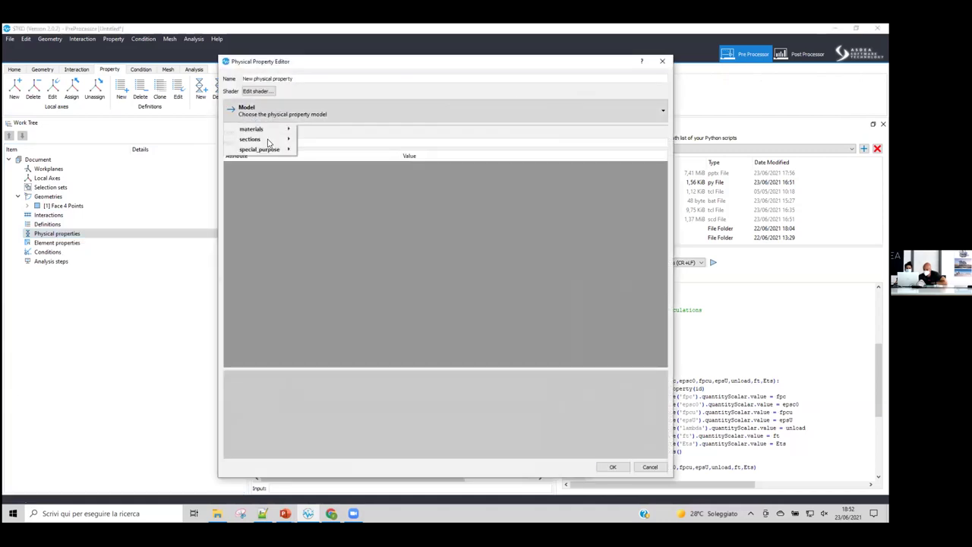
pyautogui.click(445, 196)
# - Set the property's cross-section to the section_I preset IPE 750 x 220 with unit m, and accept the property
pyautogui.click(547, 188)
pyautogui.click(663, 188)
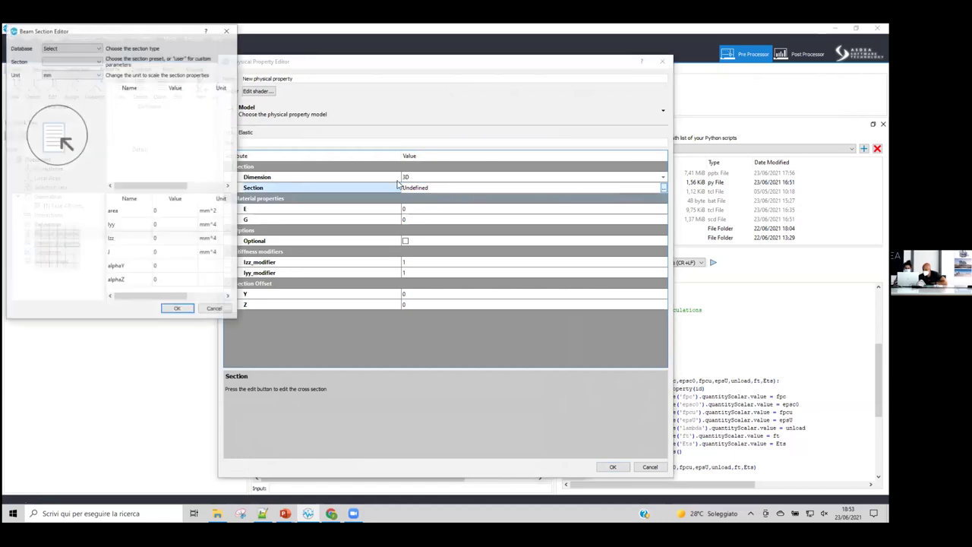
pyautogui.click(91, 46)
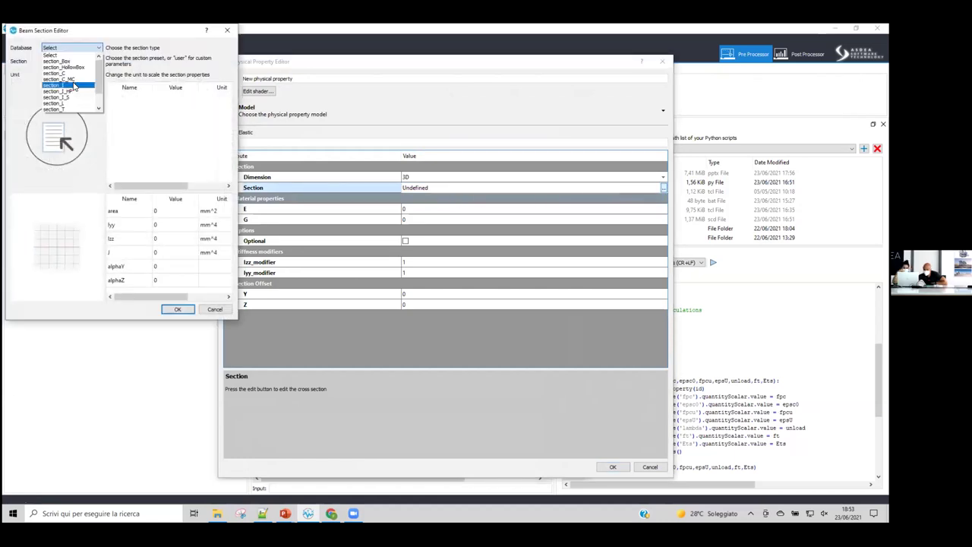
pyautogui.click(73, 86)
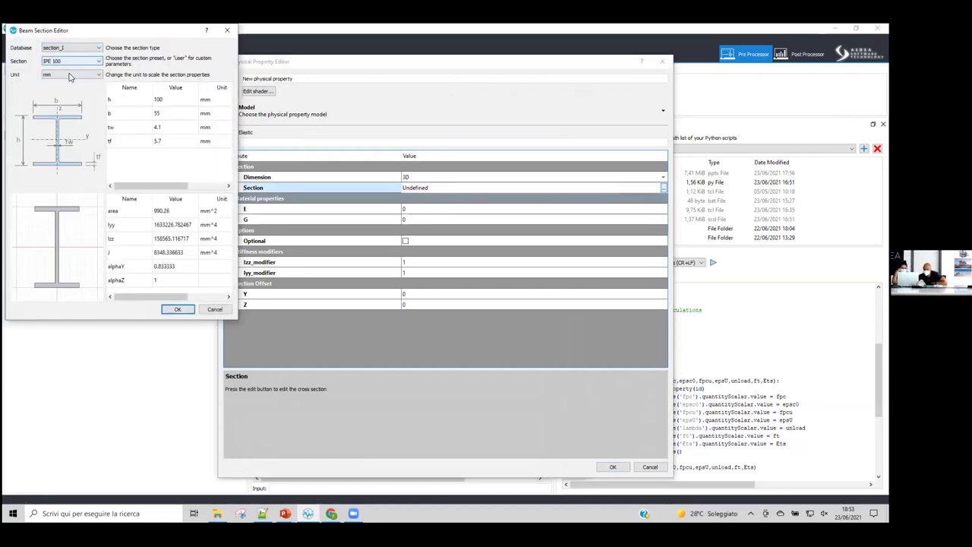
pyautogui.click(72, 76)
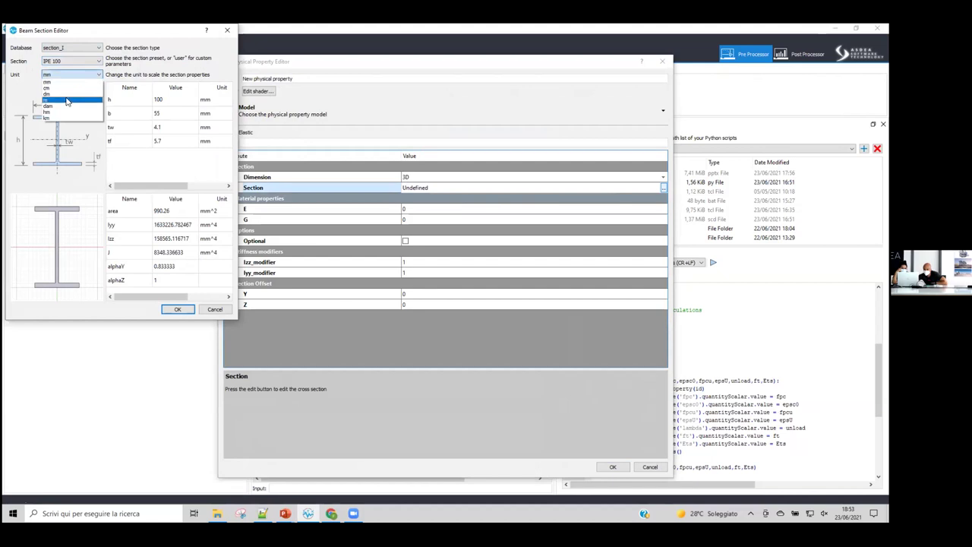
pyautogui.click(84, 64)
pyautogui.scroll(-4, 70, 99)
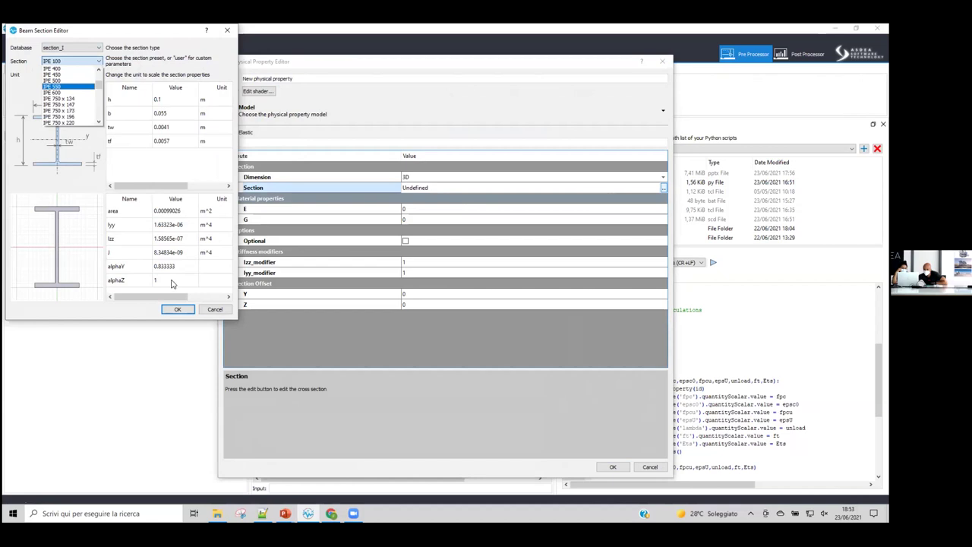
pyautogui.click(59, 122)
pyautogui.click(177, 309)
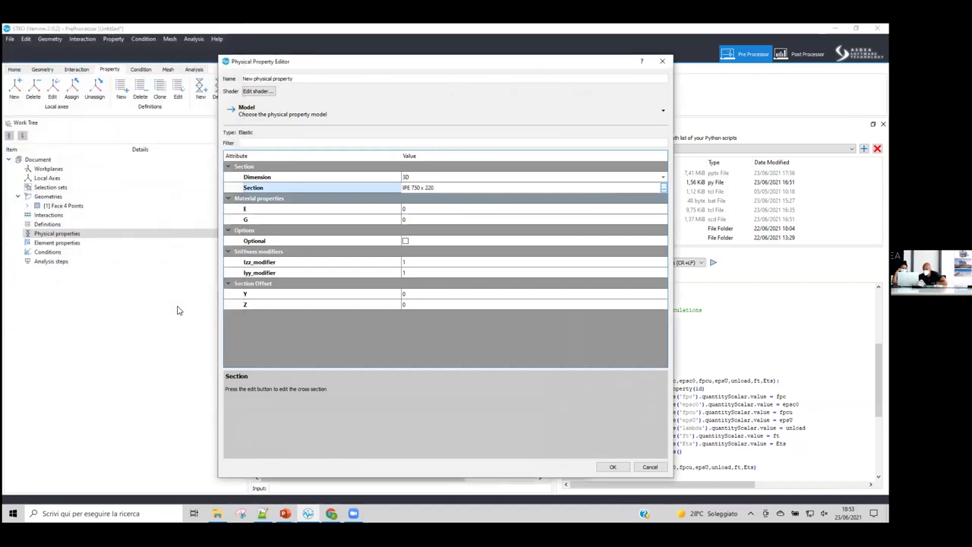
pyautogui.click(425, 212)
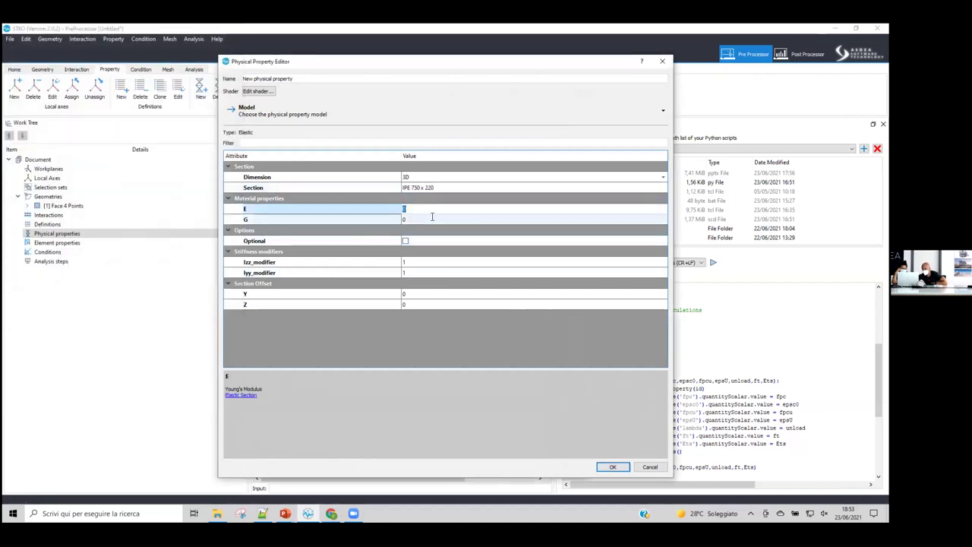
pyautogui.click(611, 467)
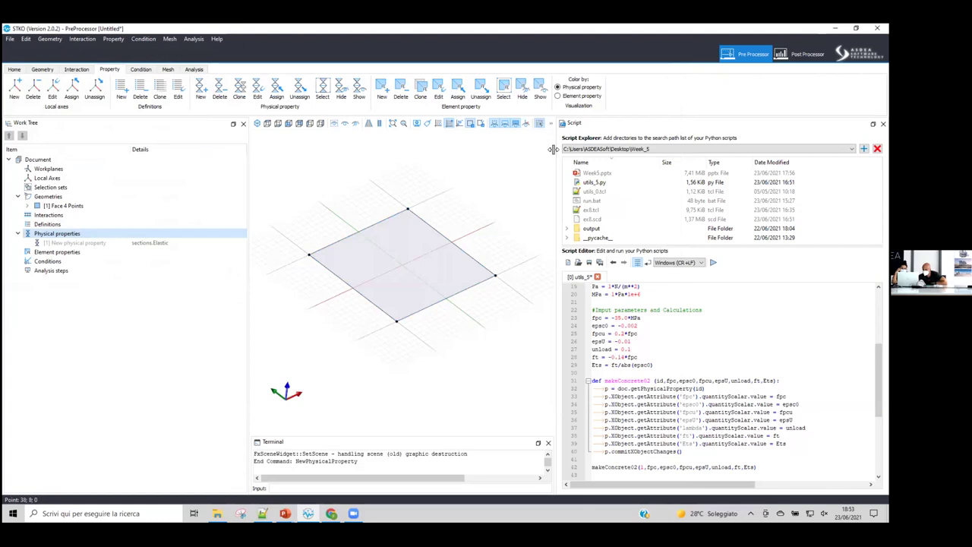
# - Assign the elastic section property to the face's edge at x = -10 and inspect the extruded I-profile up close
pyautogui.moveTo(554, 149); pyautogui.dragTo(657, 150)
pyautogui.click(391, 280)
pyautogui.moveTo(109, 243); pyautogui.dragTo(335, 315)
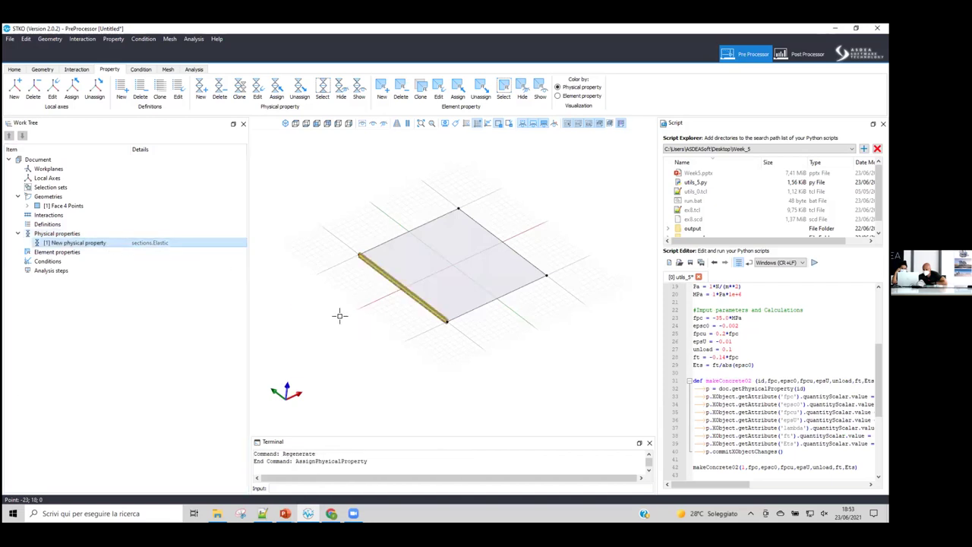
pyautogui.moveTo(335, 315); pyautogui.dragTo(445, 314, button='middle')
pyautogui.scroll(5, 433, 296)
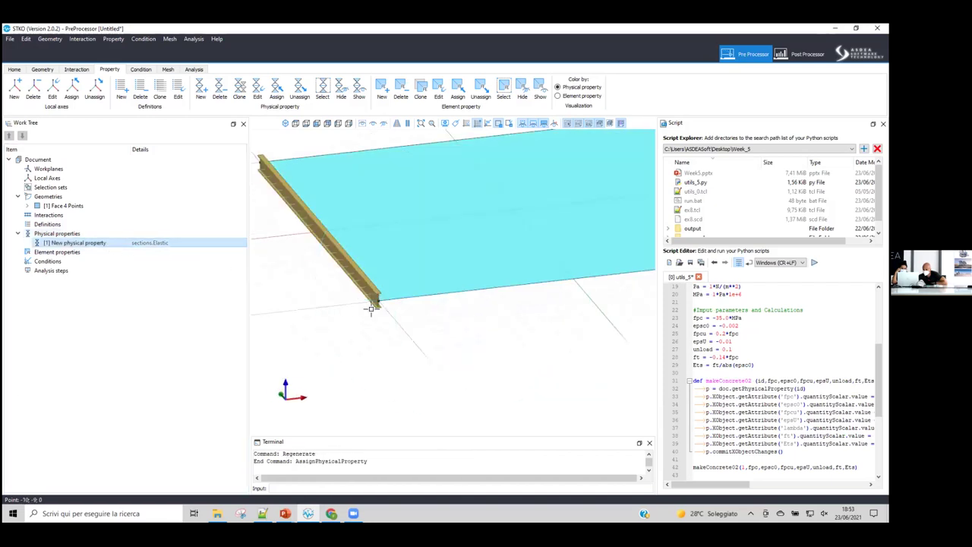
pyautogui.scroll(3, 388, 315)
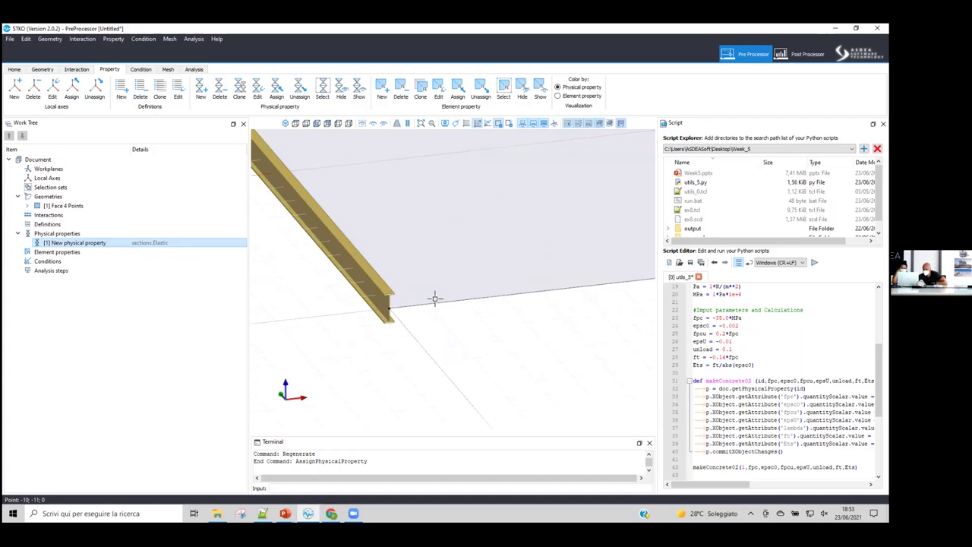
pyautogui.scroll(2, 432, 297)
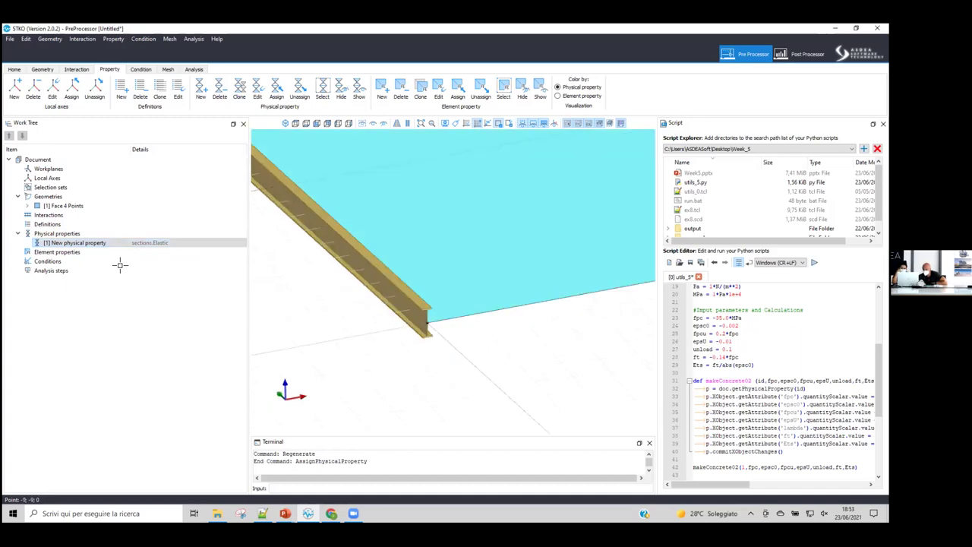
# - Open the elastic property's cross-section for editing and copy the IPE profile's height h
pyautogui.click(99, 245)
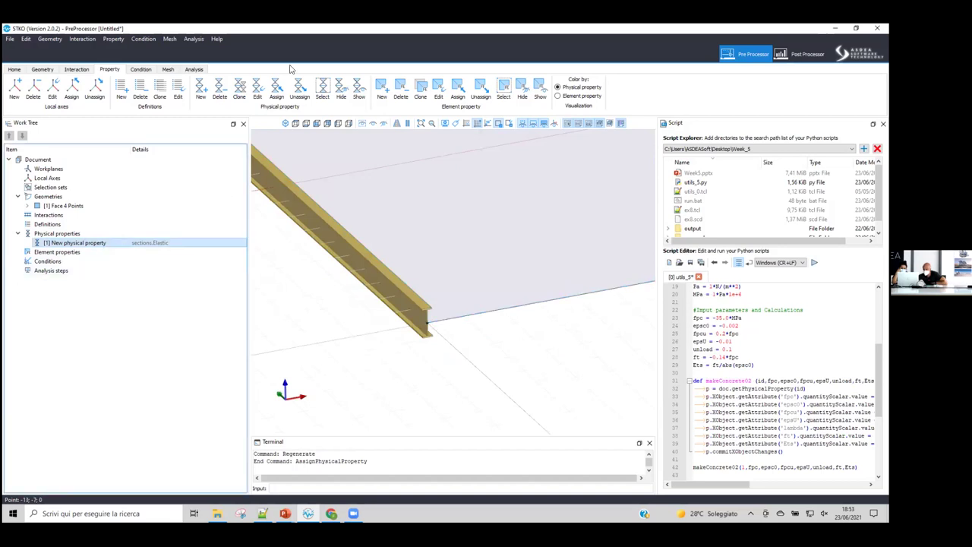
pyautogui.click(257, 89)
pyautogui.click(280, 211)
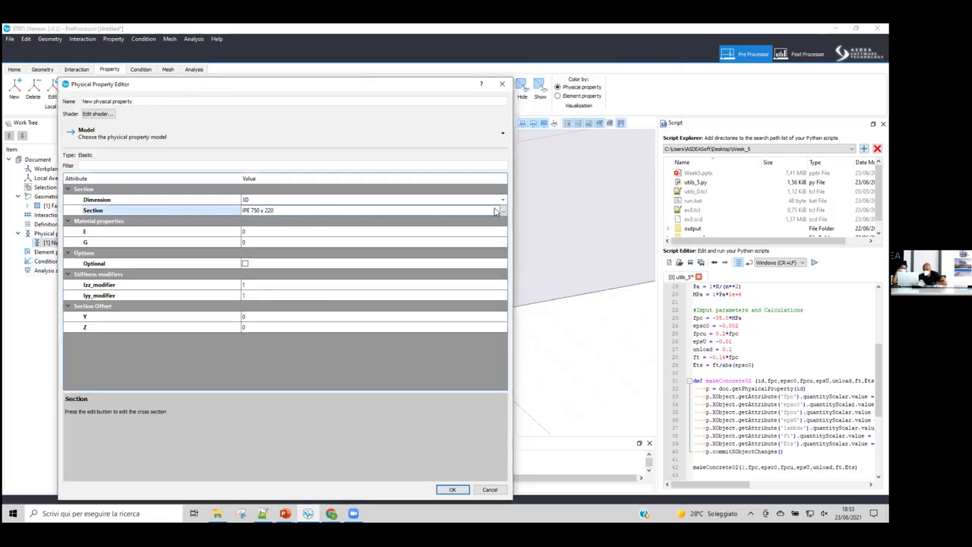
pyautogui.doubleClick(416, 211)
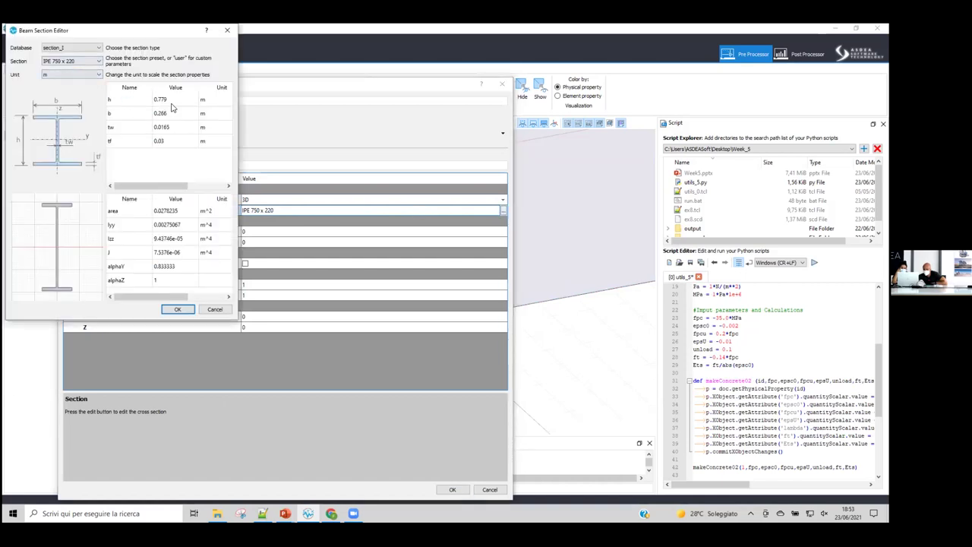
pyautogui.doubleClick(170, 99)
pyautogui.hotkey('ctrl', 'c')
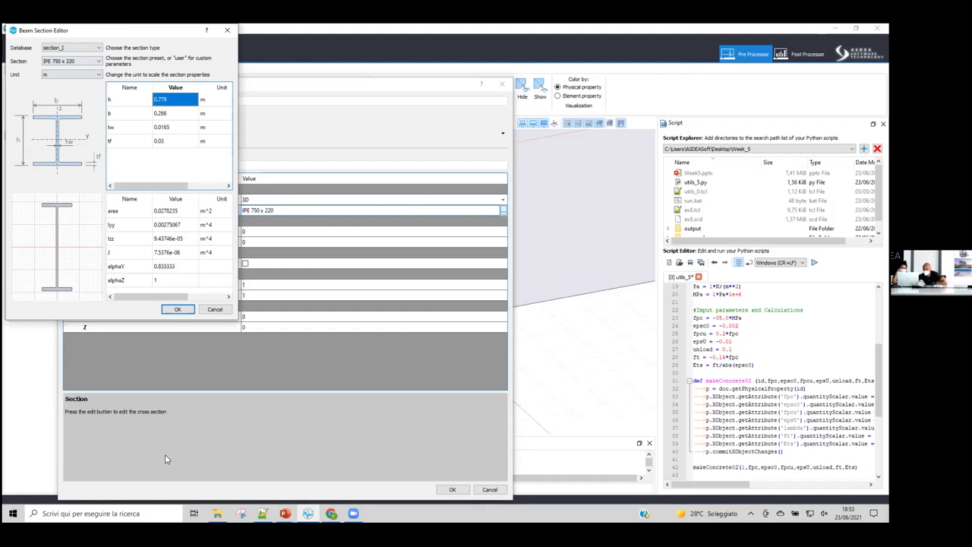
# - Switch to the Windows Calculator, divide the copied section height by 2 and copy the result
pyautogui.click(91, 514)
pyautogui.write('ca')
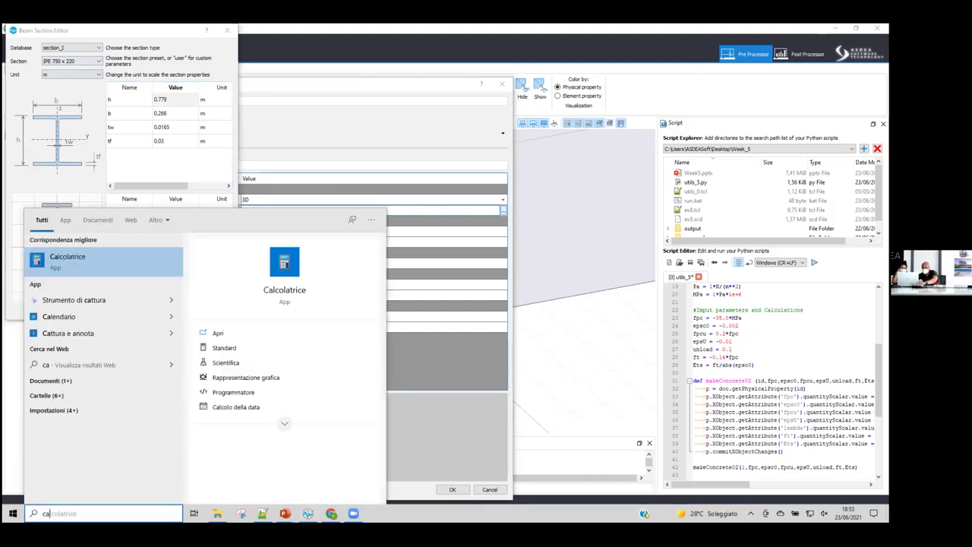
pyautogui.click(86, 256)
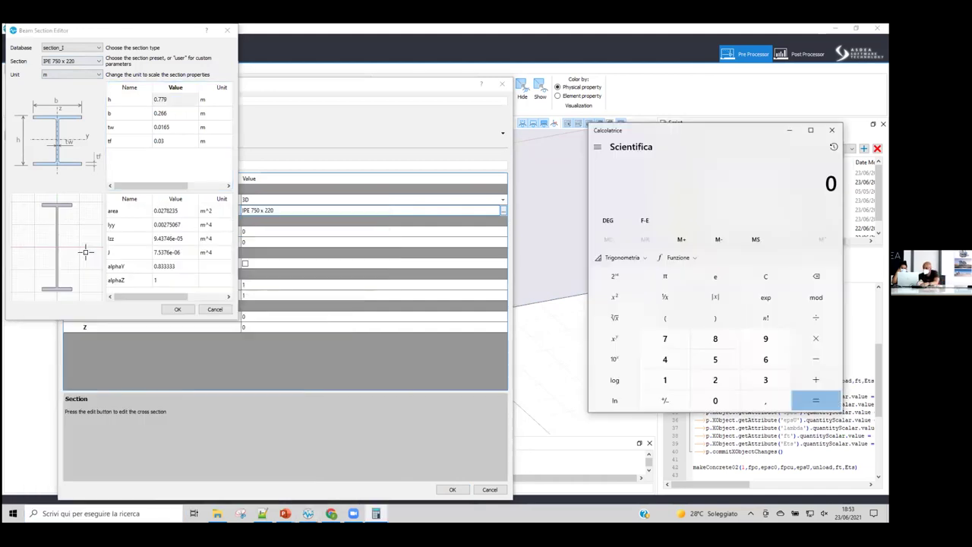
pyautogui.hotkey('ctrl', 'v')
pyautogui.write('^2')
pyautogui.press('Return')
pyautogui.rightClick(734, 184)
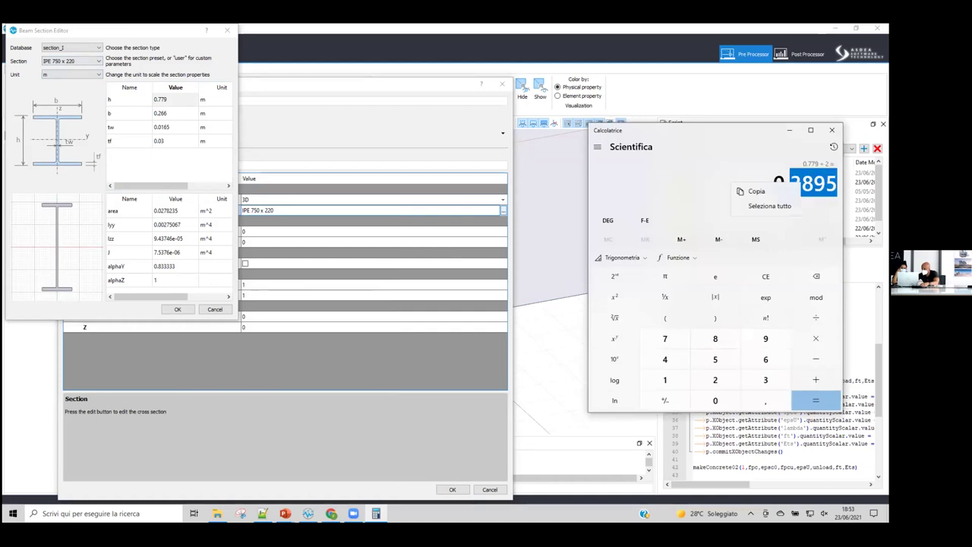
pyautogui.click(759, 187)
# - Leave the section editor, set the property's section offset Z to 0.3895 and accept the property
pyautogui.click(259, 328)
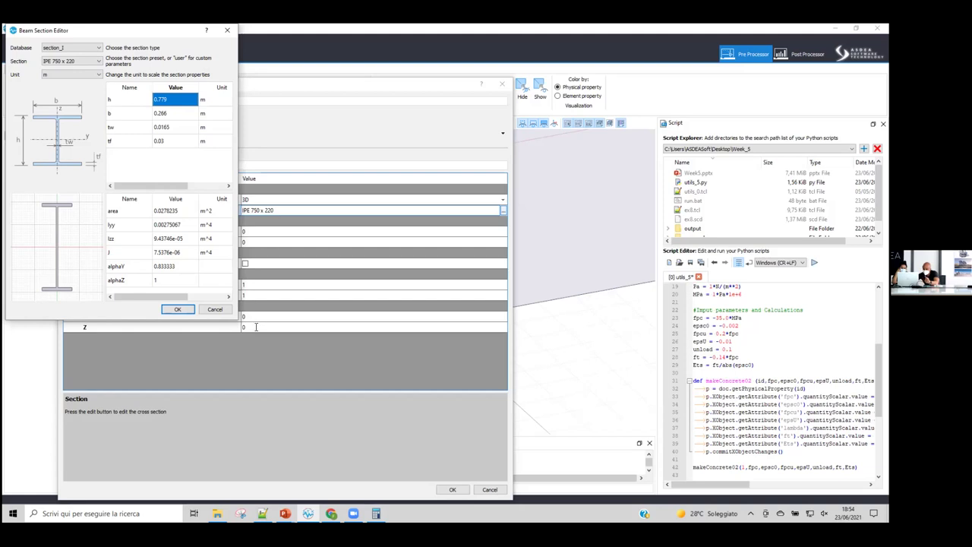
pyautogui.click(256, 327)
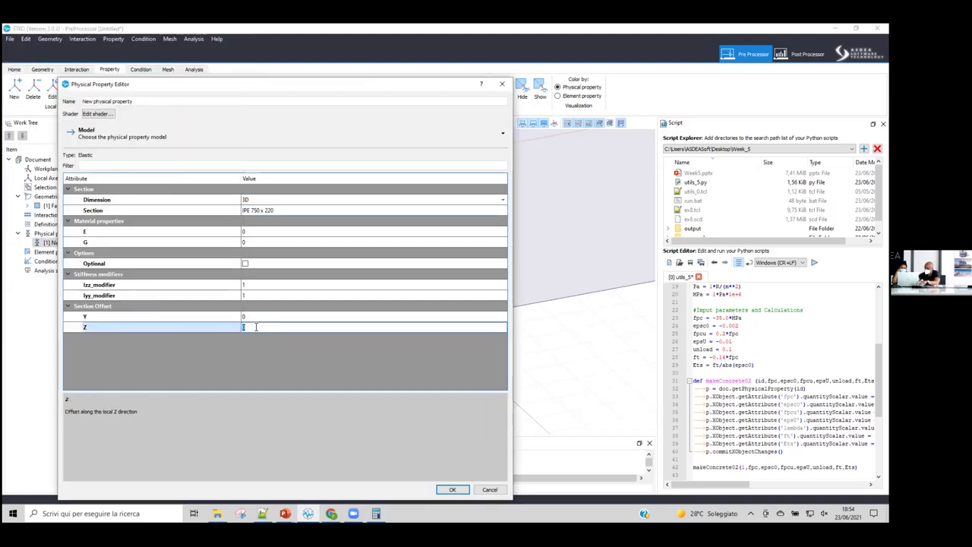
pyautogui.write('0.3895')
pyautogui.press('Return')
pyautogui.click(452, 489)
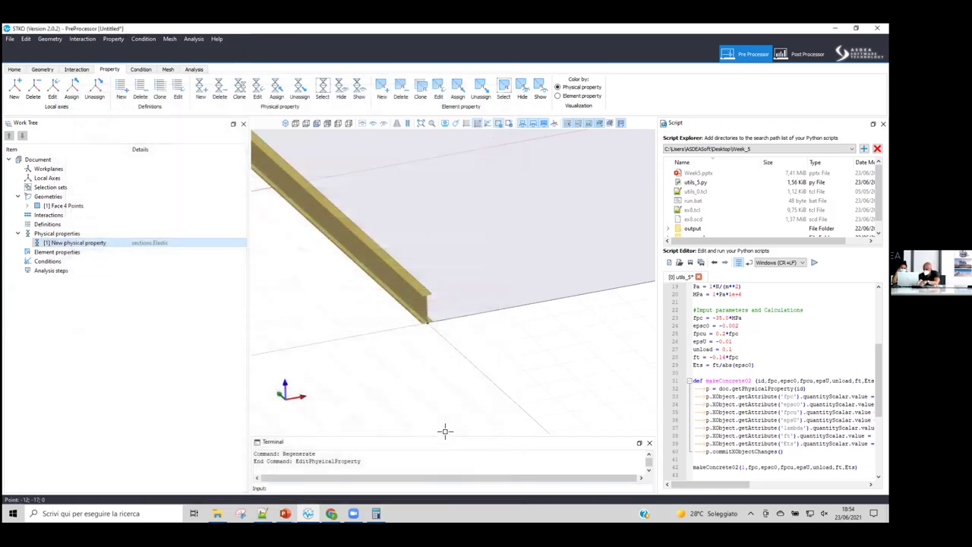
# - Change the elastic property's section offset Z to -0.3895, accept it and inspect the beam along the face's edge
pyautogui.rightClick(105, 246)
pyautogui.click(121, 274)
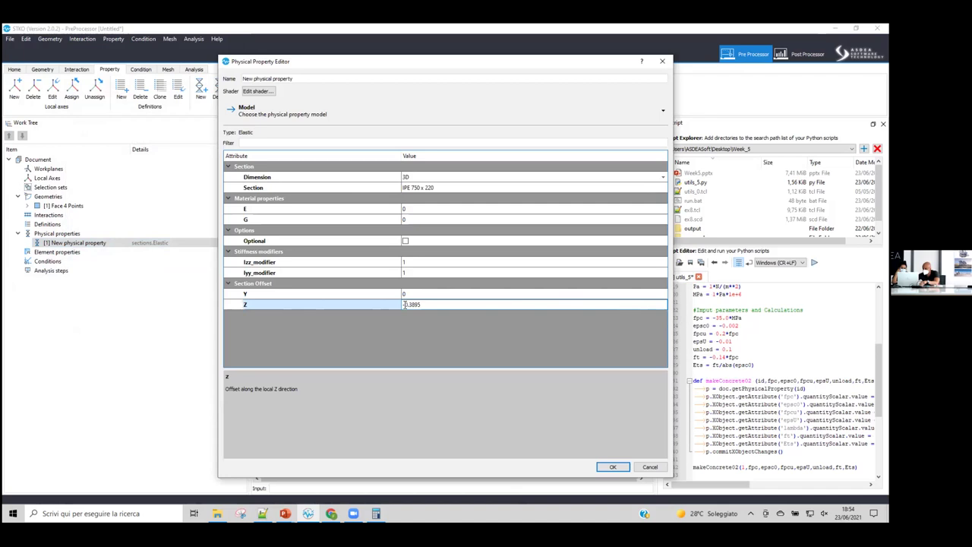
pyautogui.press('Return')
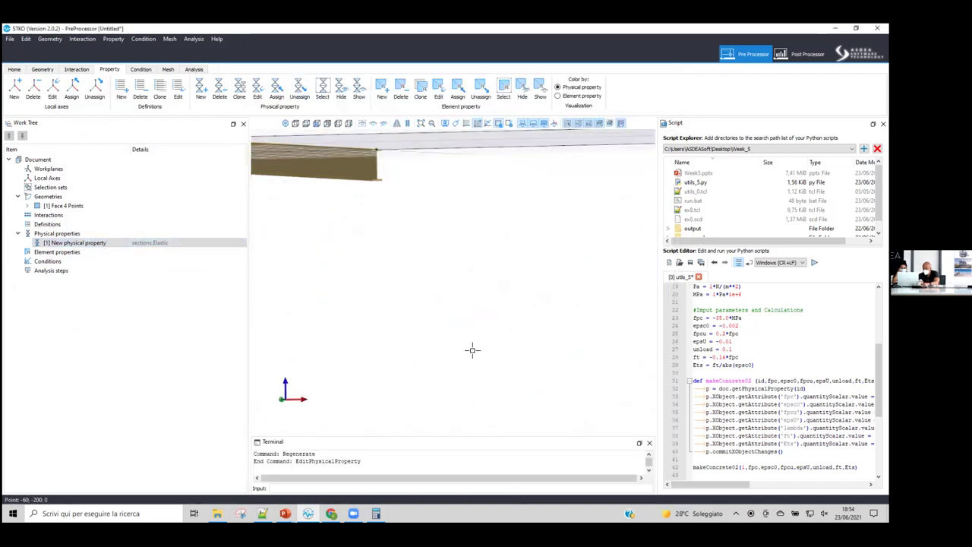
pyautogui.moveTo(412, 314); pyautogui.dragTo(516, 167, button='middle')
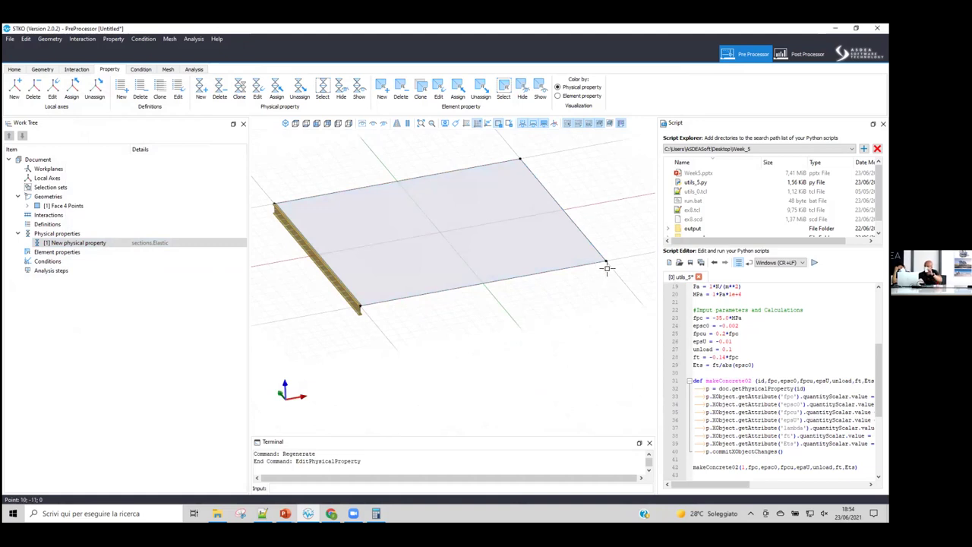
pyautogui.moveTo(438, 336); pyautogui.dragTo(460, 337, button='middle')
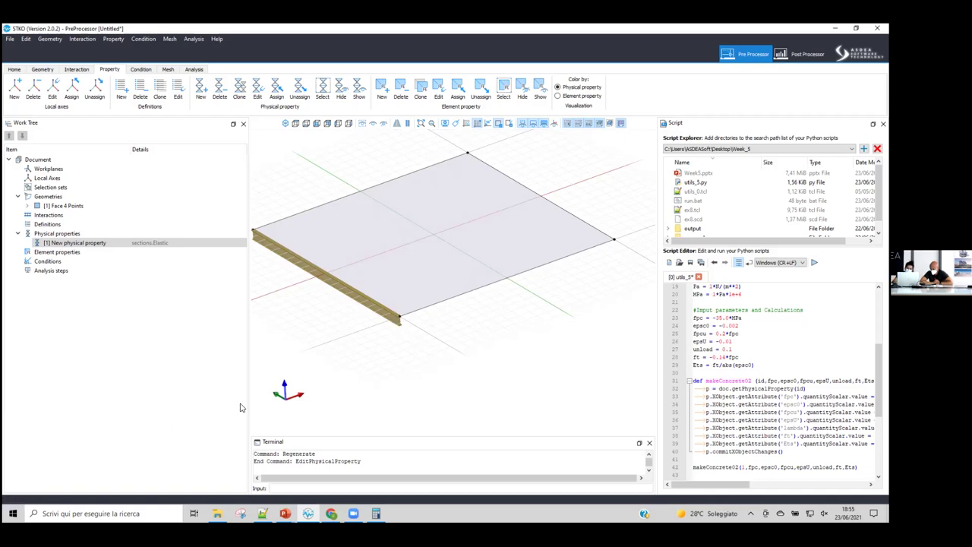
# - Switch to the Week5.pptx presentation in PowerPoint and bring up slide 16 on the Pinching4 masonry material
pyautogui.moveTo(285, 514)
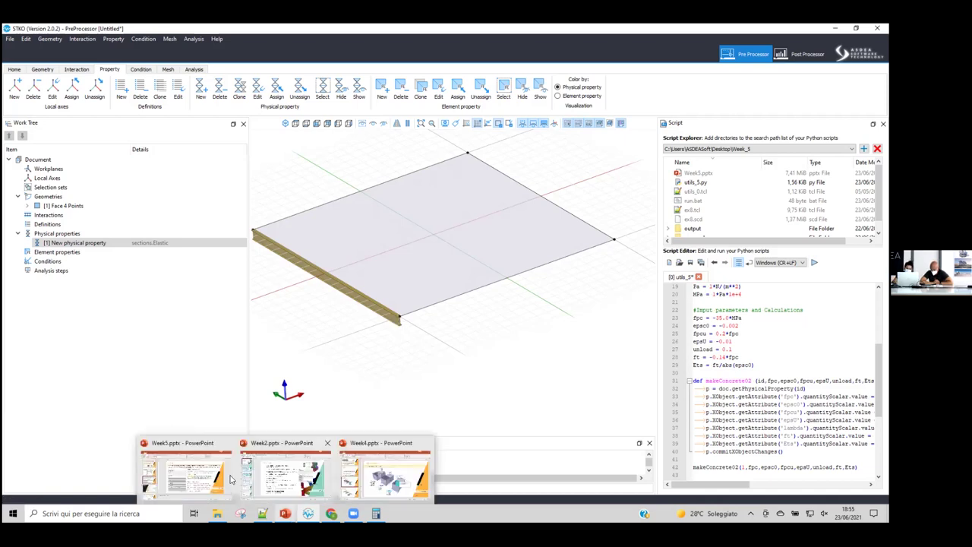
pyautogui.click(224, 472)
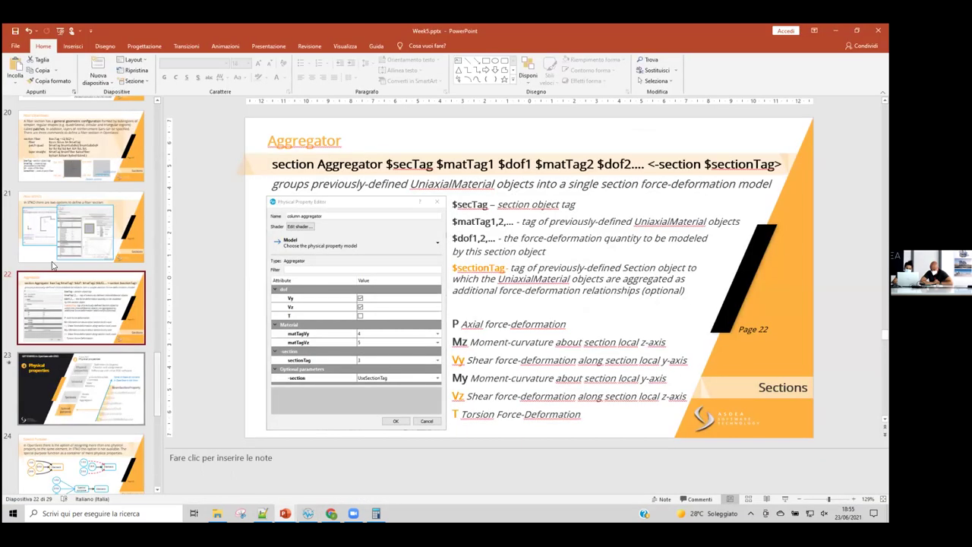
pyautogui.click(65, 212)
pyautogui.scroll(-4, 81, 291)
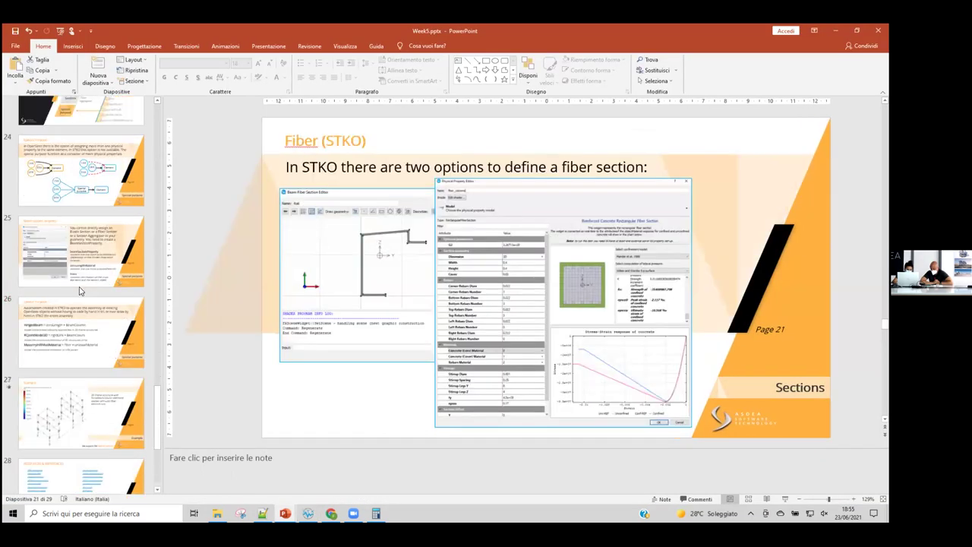
pyautogui.scroll(9, 80, 291)
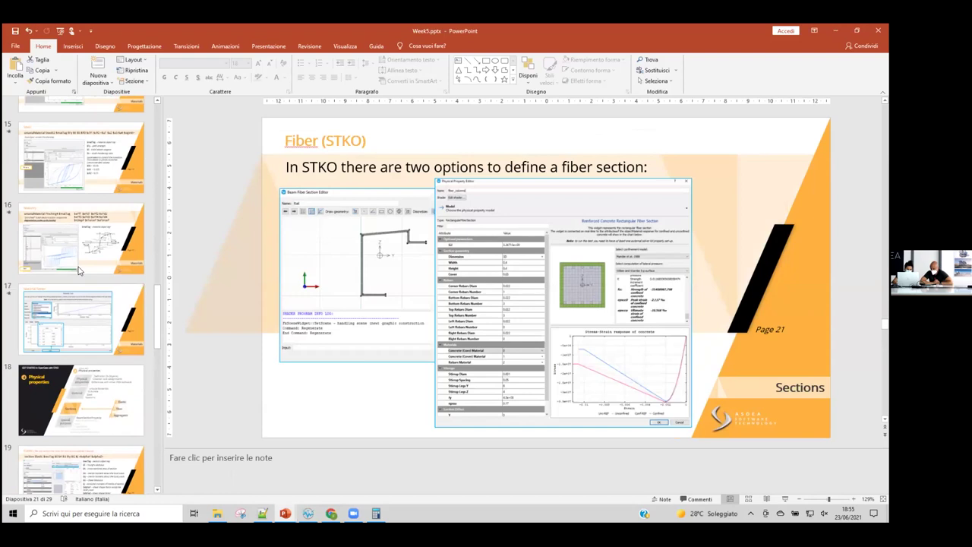
pyautogui.click(141, 261)
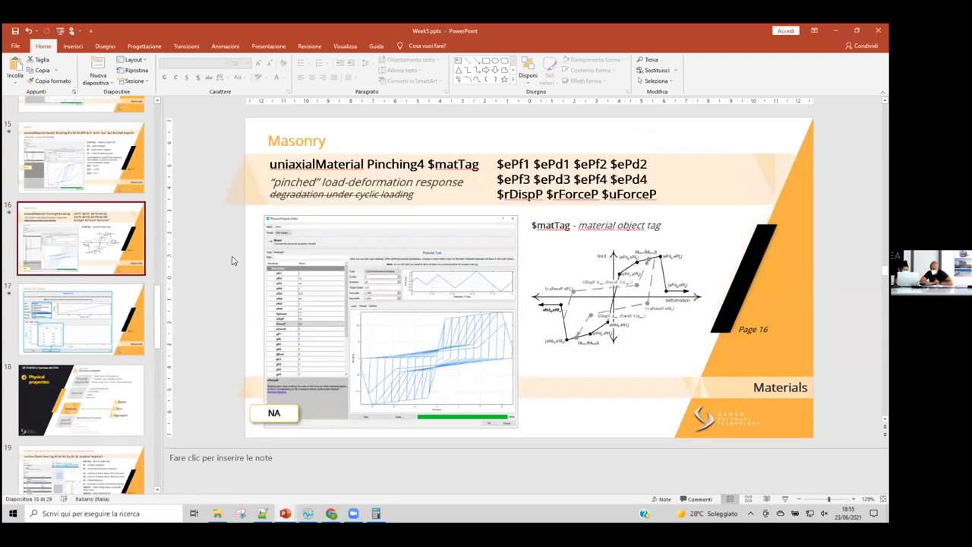
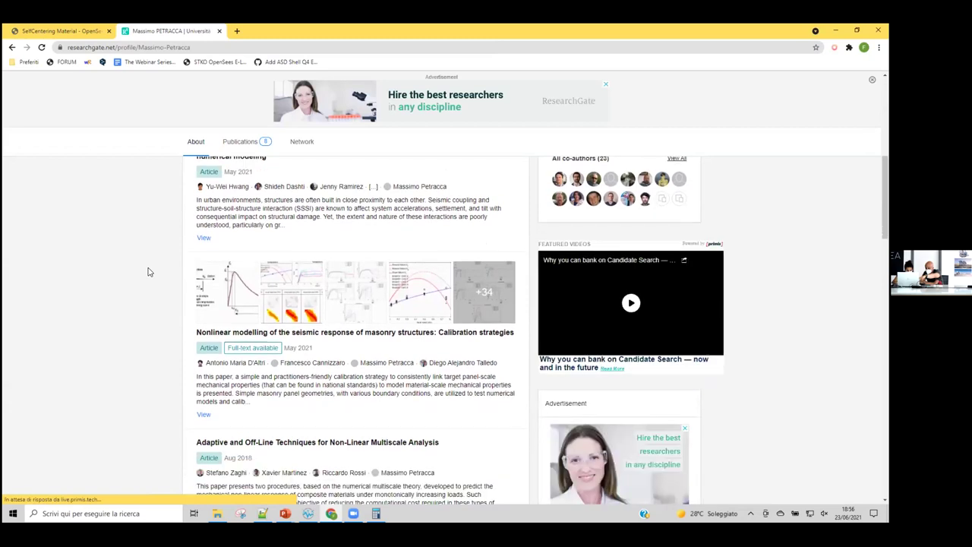
# - Find the article on micro-scale continuous and discrete models for masonry shear walls on the ResearchGate profile, open it and examine its abstract and figures
pyautogui.scroll(-6, 149, 272)
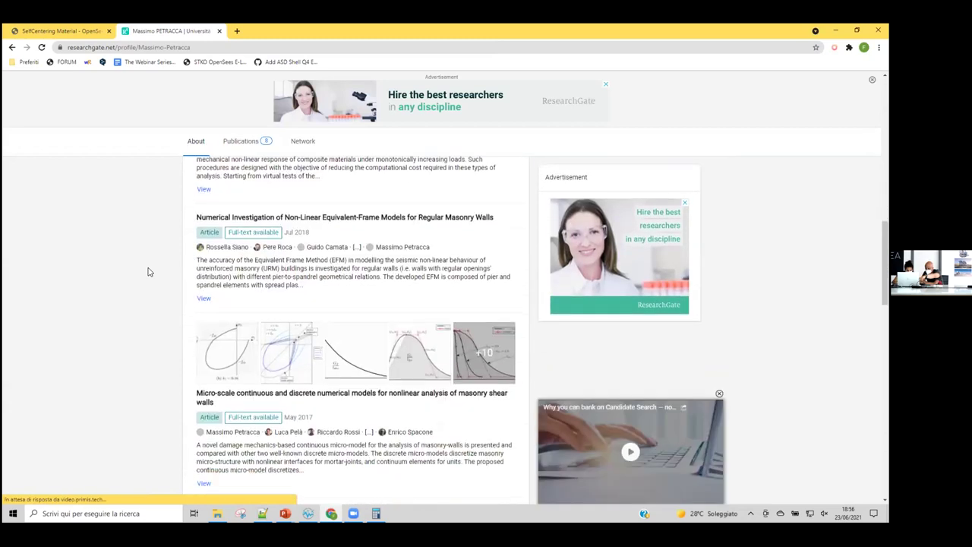
pyautogui.scroll(-2, 150, 272)
pyautogui.scroll(2, 160, 272)
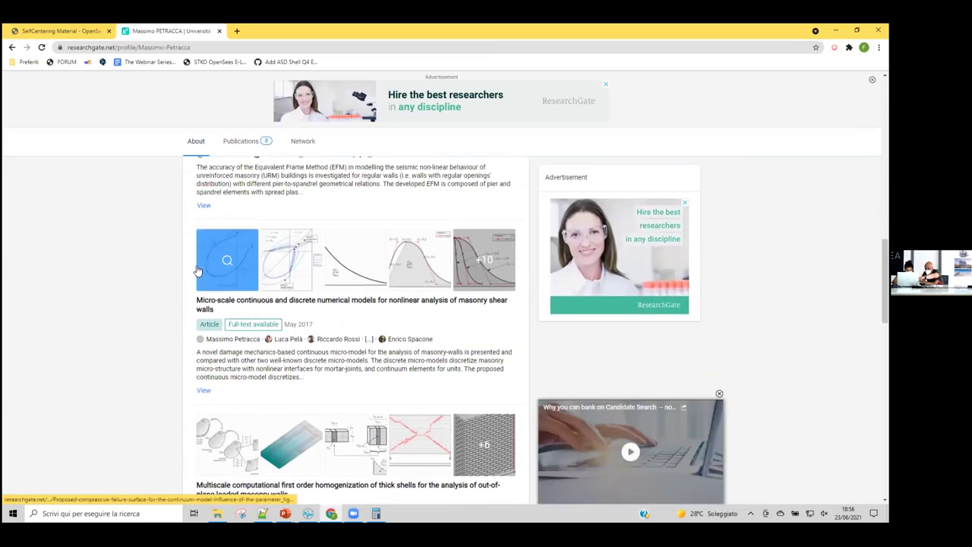
pyautogui.scroll(1, 198, 271)
pyautogui.click(347, 354)
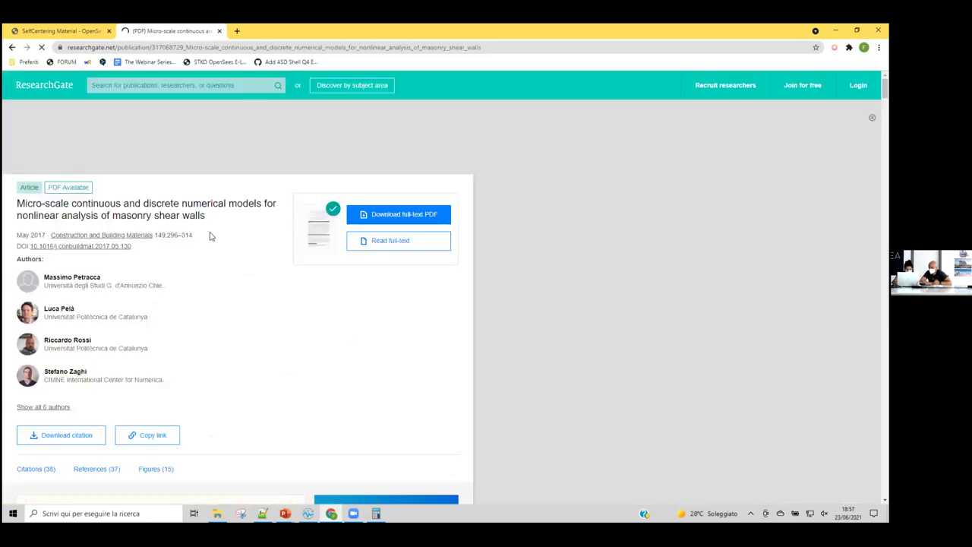
pyautogui.click(152, 47)
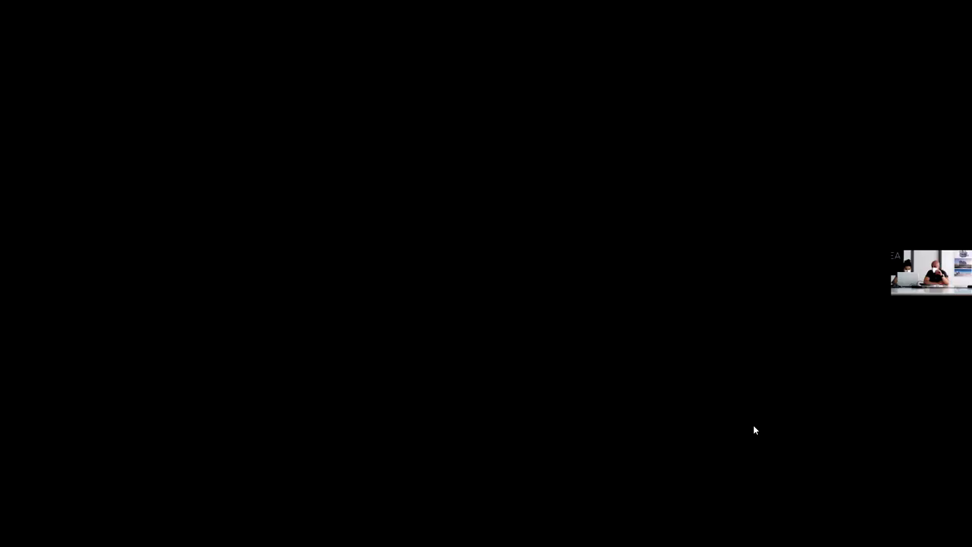
pyautogui.scroll(-5, 224, 289)
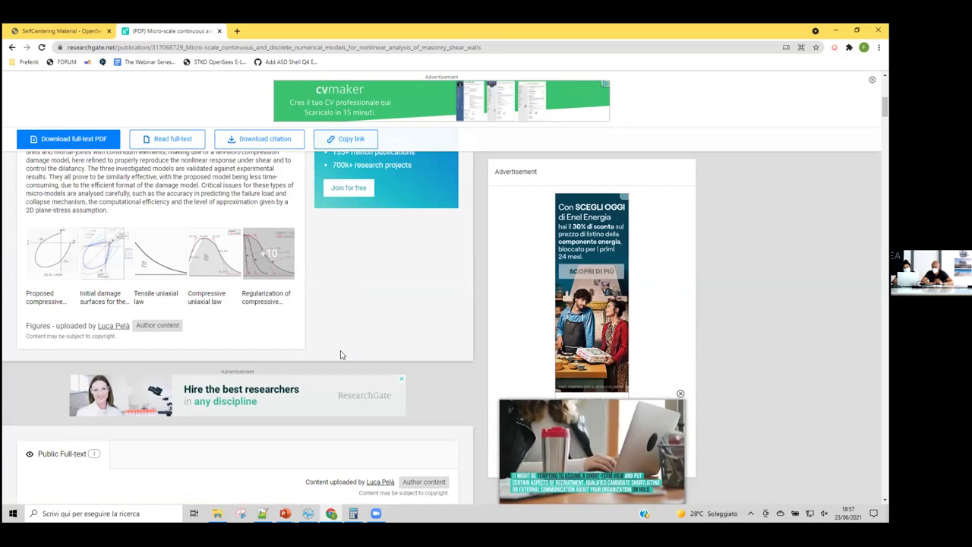
pyautogui.scroll(3, 306, 494)
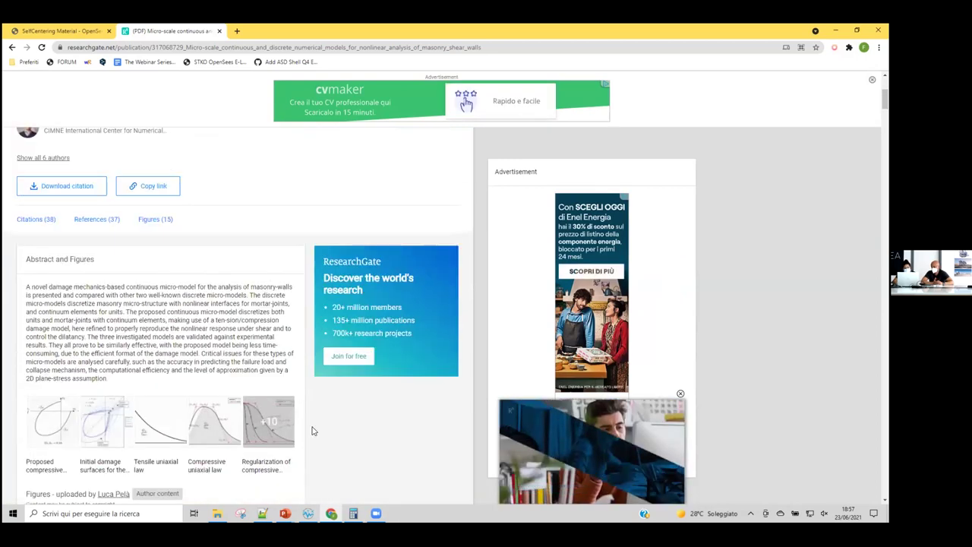
# - Return to STKO and examine the offset I-section up close at the face's corner at -10, -10, 0
pyautogui.click(308, 513)
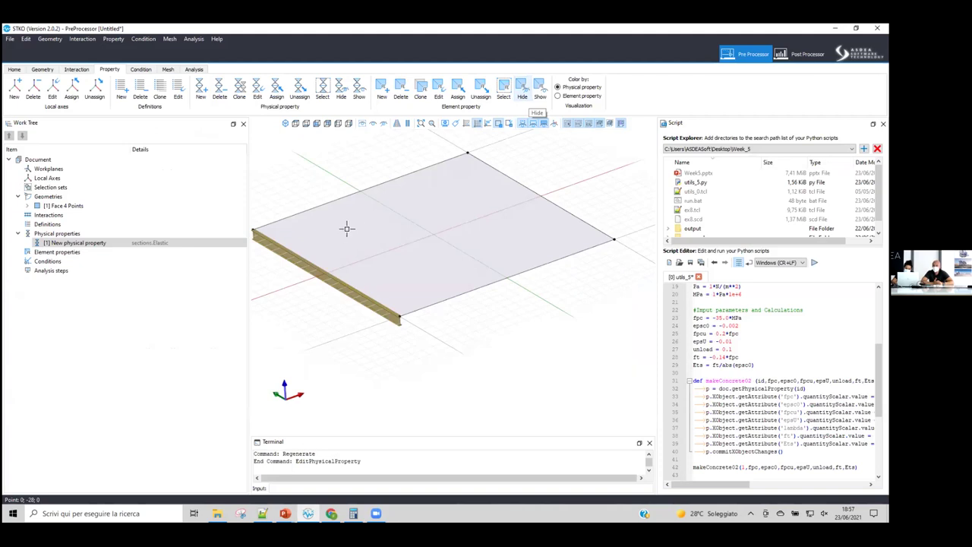
pyautogui.moveTo(441, 421); pyautogui.dragTo(490, 433, button='middle')
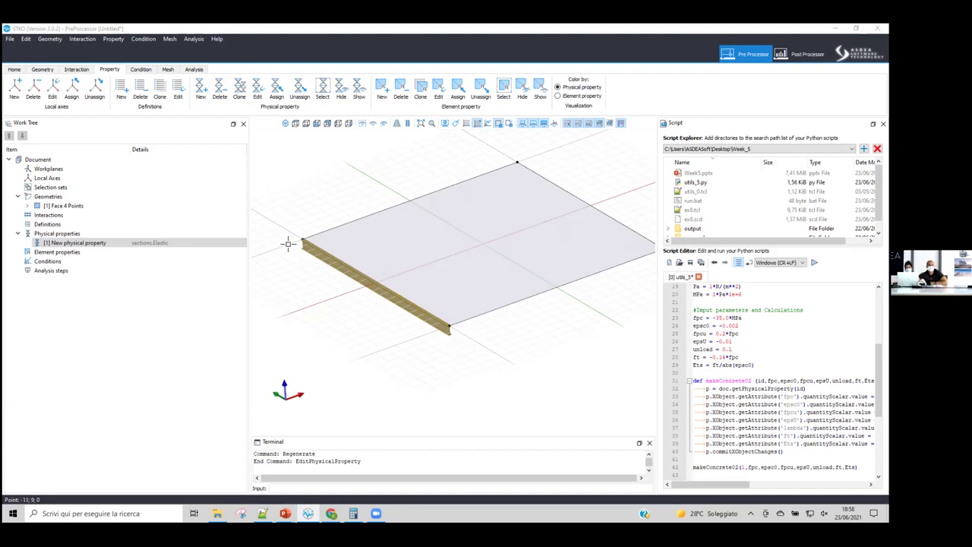
pyautogui.scroll(1, 453, 345)
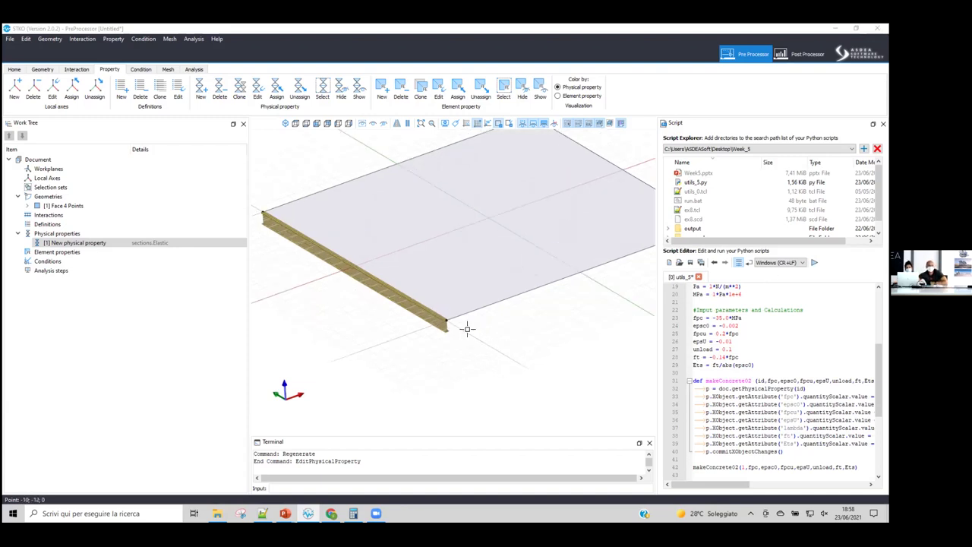
pyautogui.scroll(1, 467, 329)
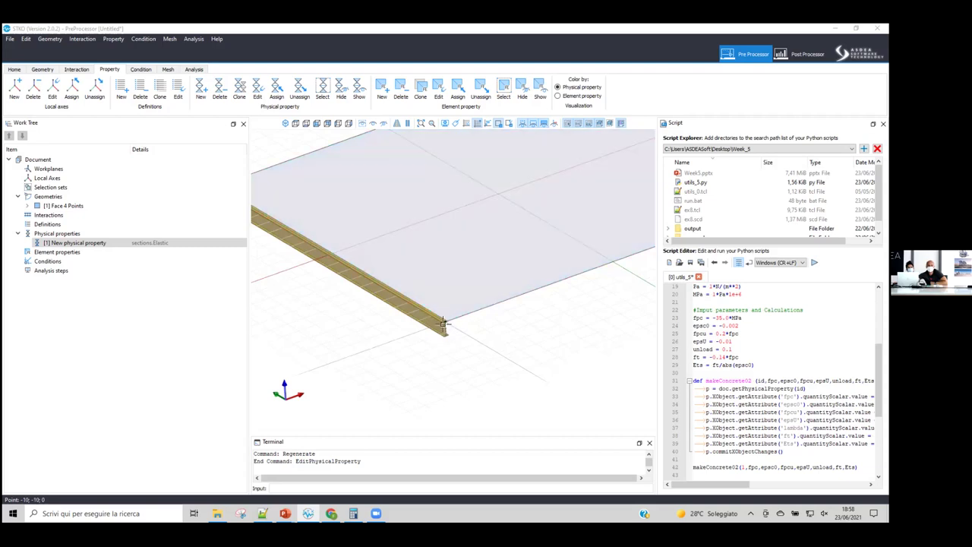
pyautogui.scroll(3, 444, 324)
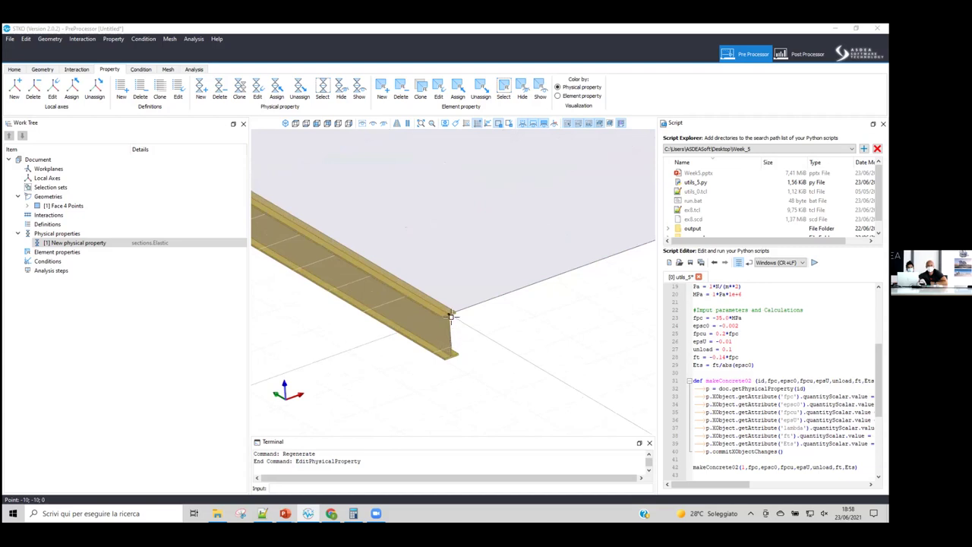
pyautogui.scroll(-1, 449, 316)
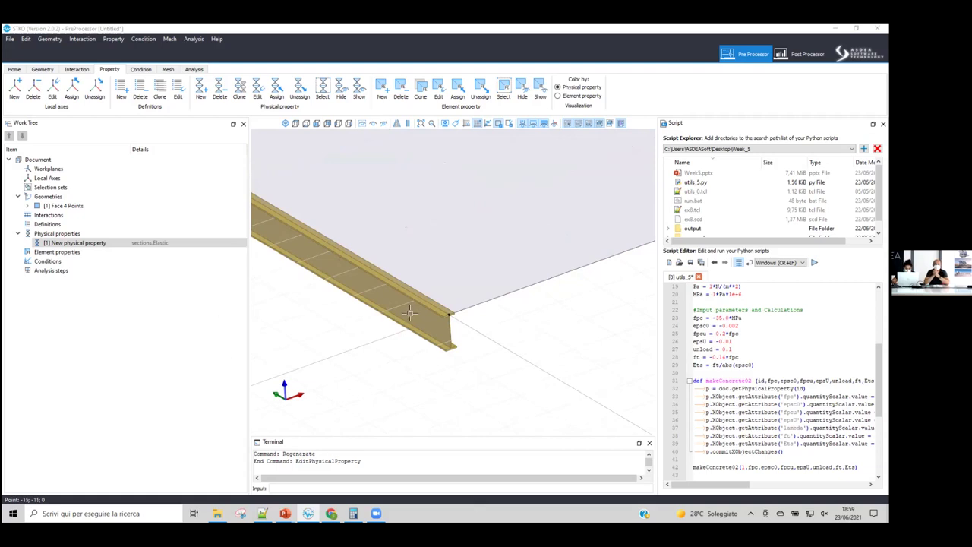
pyautogui.scroll(-3, 362, 295)
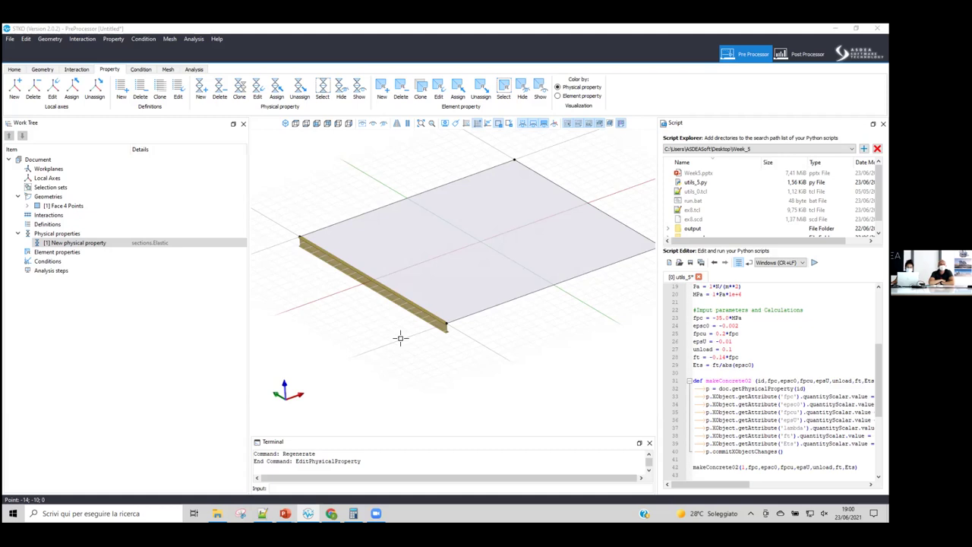
# - Switch back to Week5.pptx in PowerPoint and start the slide show from the Masonry Pinching4 slide
pyautogui.moveTo(284, 513)
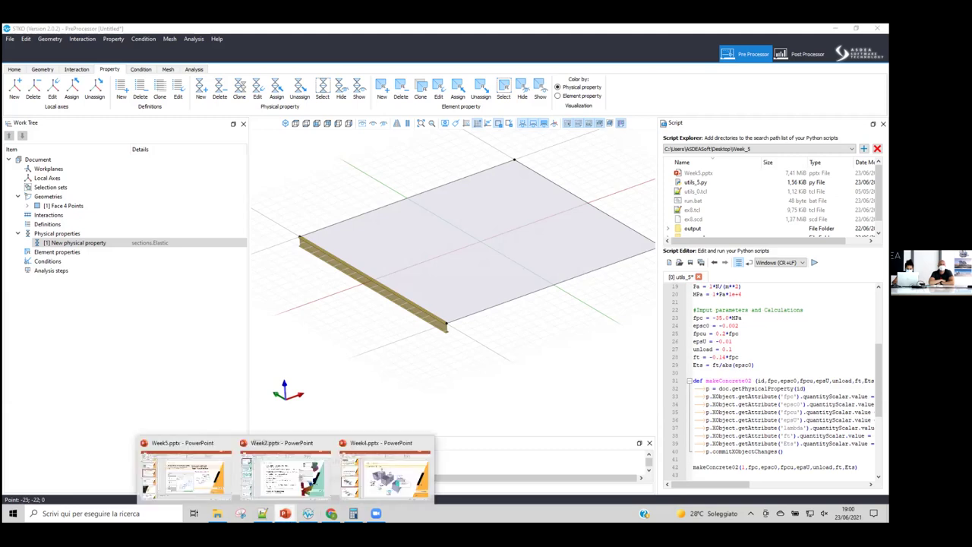
pyautogui.click(227, 484)
pyautogui.click(785, 499)
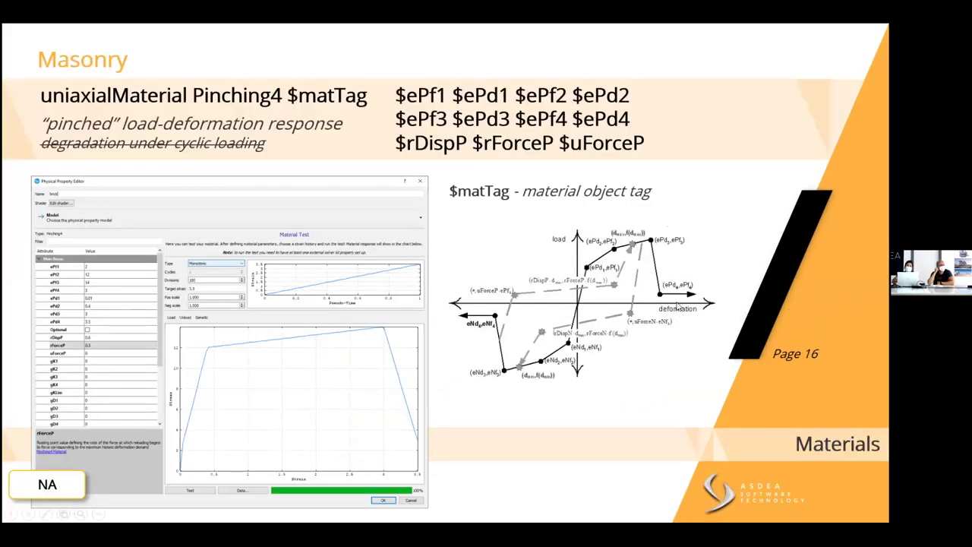